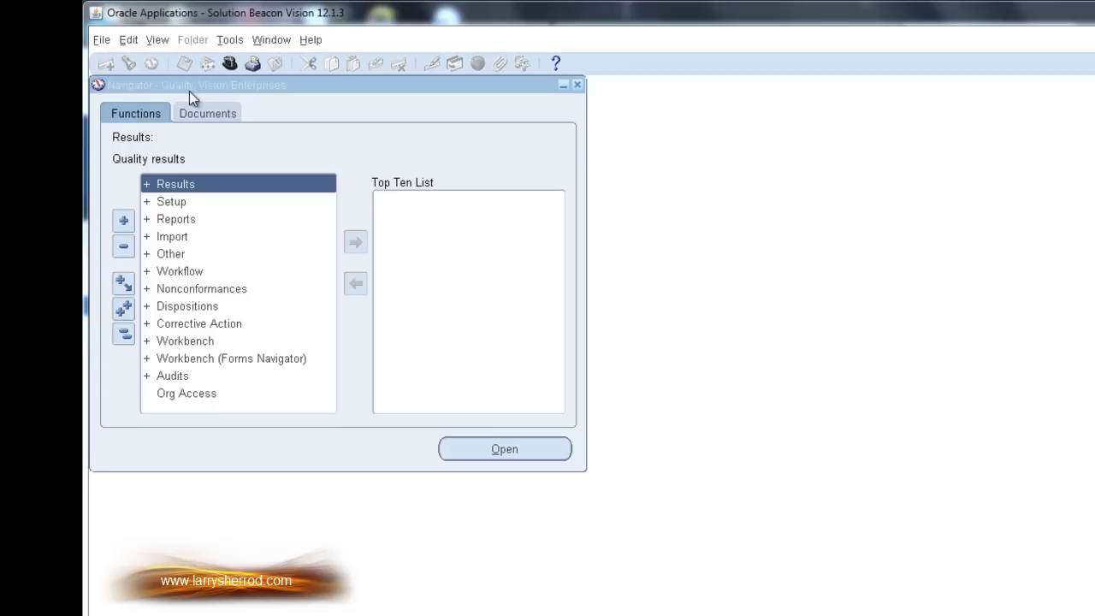
Expand Setup in the Navigator and open a blank Collection Elements form.
{"action": "double_click", "coordinate": [168, 202]}
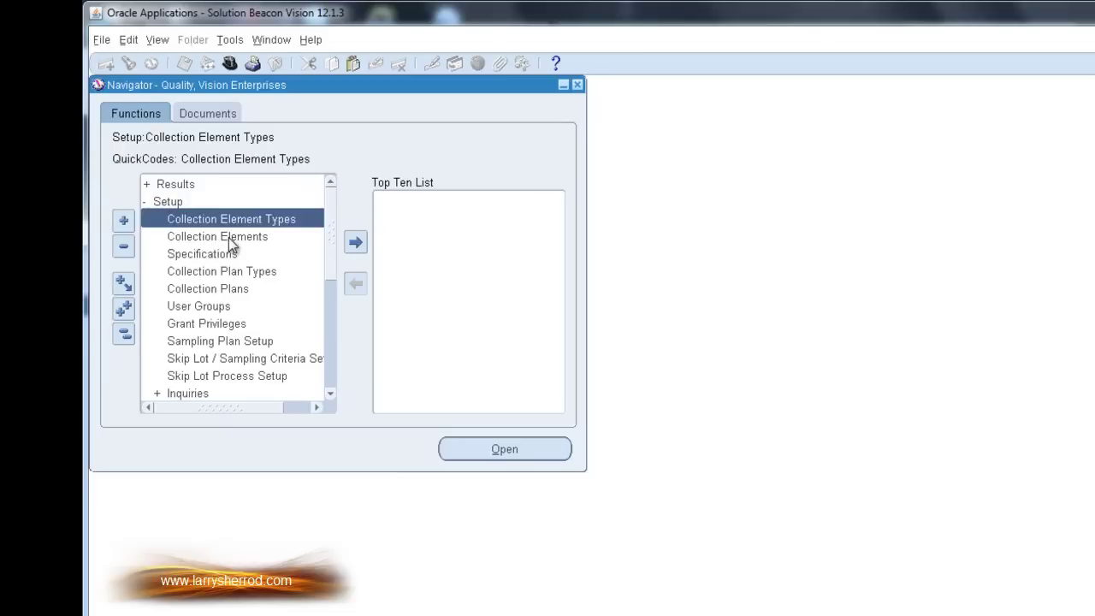
{"action": "double_click", "coordinate": [229, 238]}
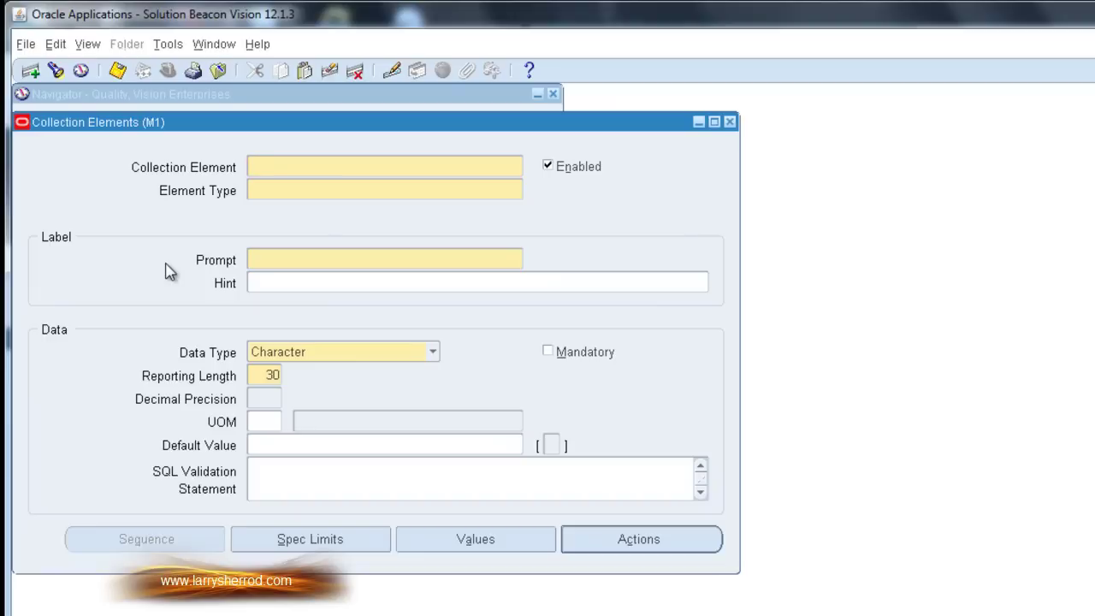
Query the Item collection element and view its SQL Validation Statement field.
{"action": "key", "text": "F11"}
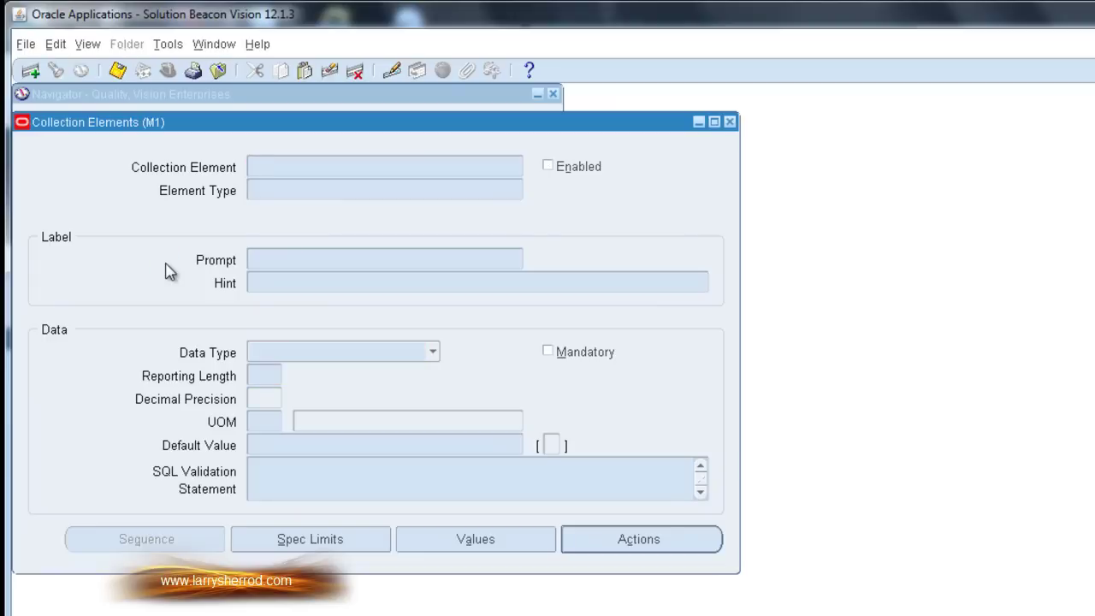
{"action": "type", "text": "Item"}
{"action": "key", "text": "ctrl+F11"}
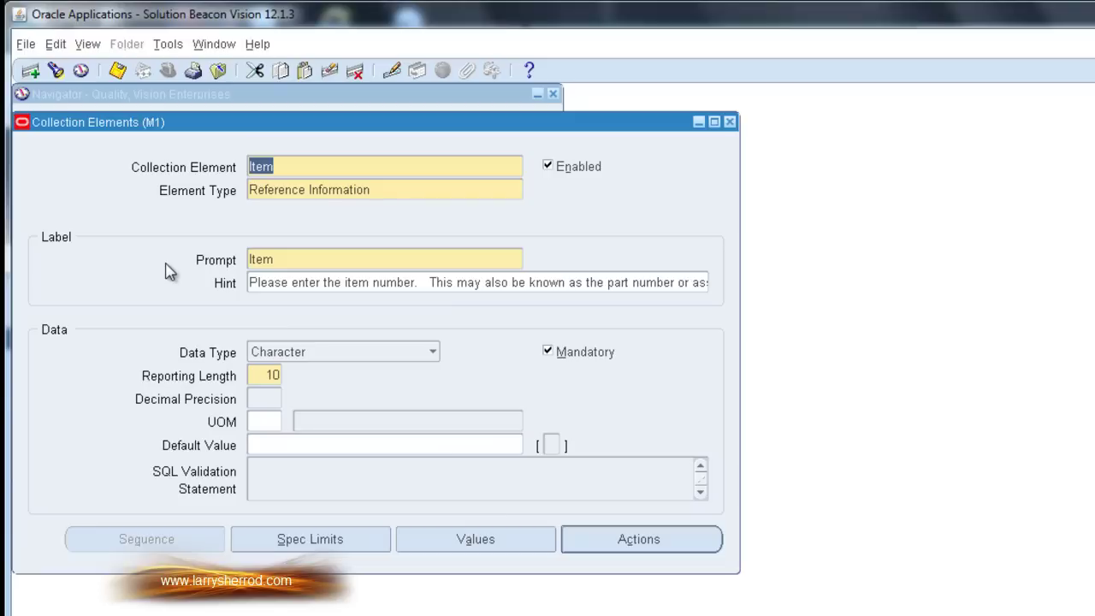
{"action": "left_click", "coordinate": [273, 485]}
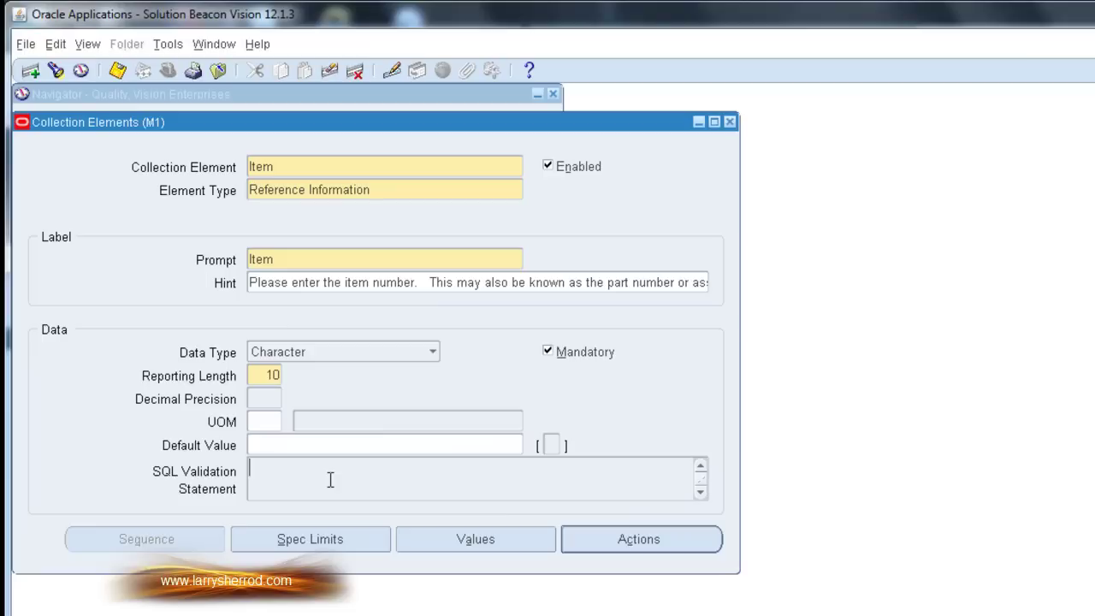
Step down four records to ASL Status and view its po_asl_statuses SQL validation.
{"action": "left_click", "coordinate": [306, 166]}
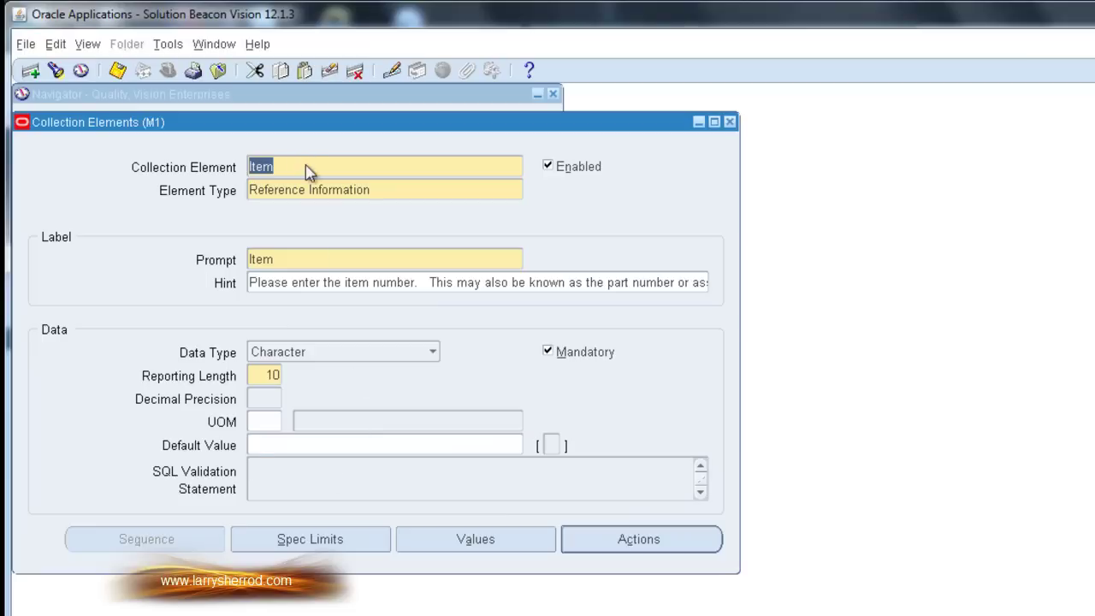
{"action": "key", "text": "Down"}
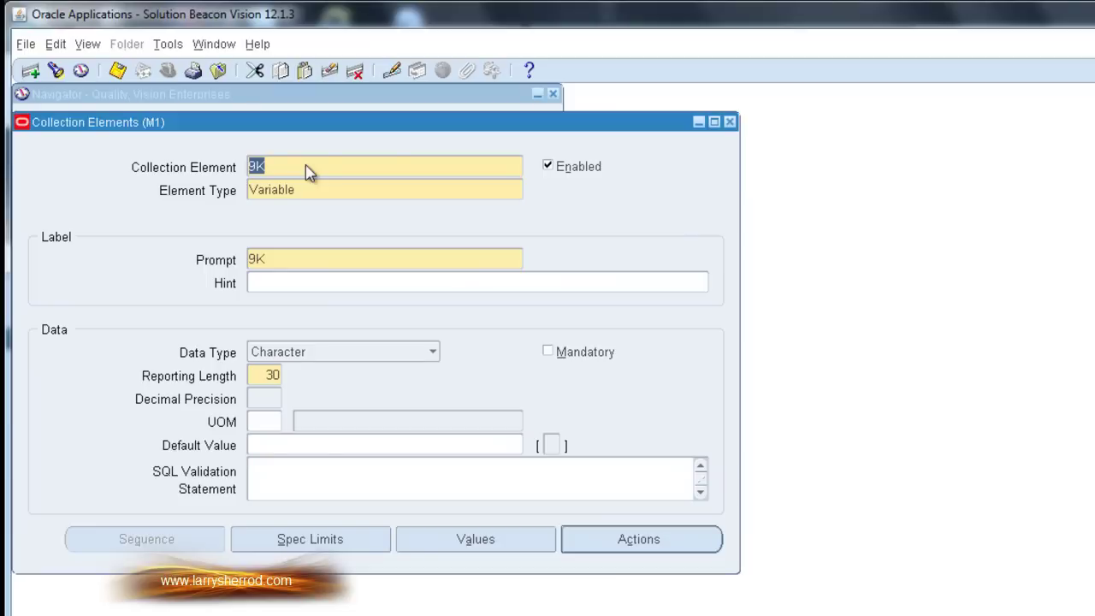
{"action": "key", "text": "Down"}
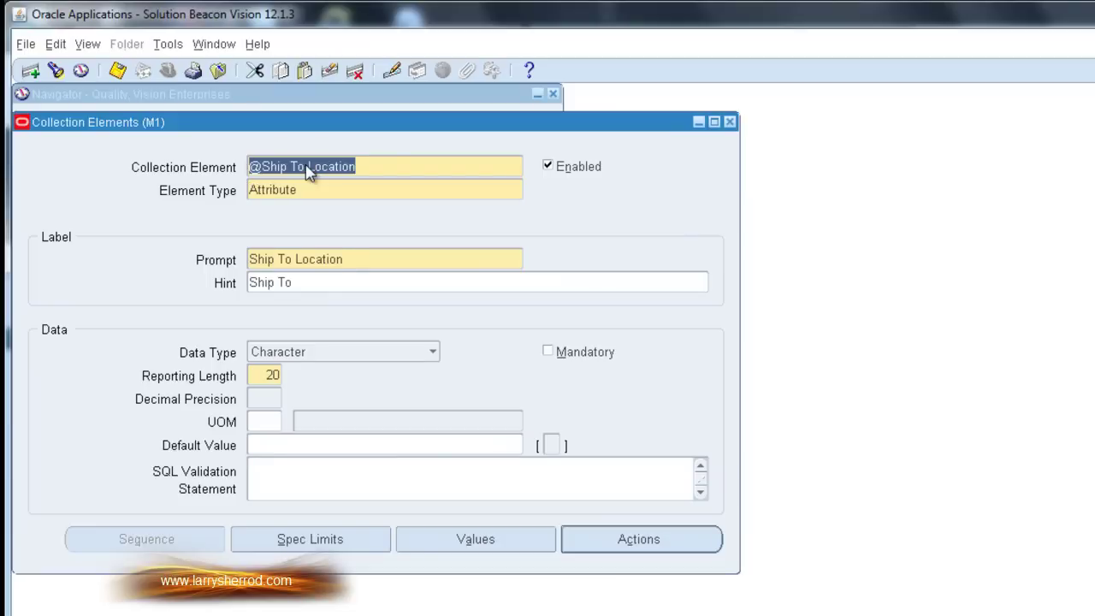
{"action": "key", "text": "Down"}
{"action": "key", "text": "Down"}
{"action": "key", "text": "Down"}
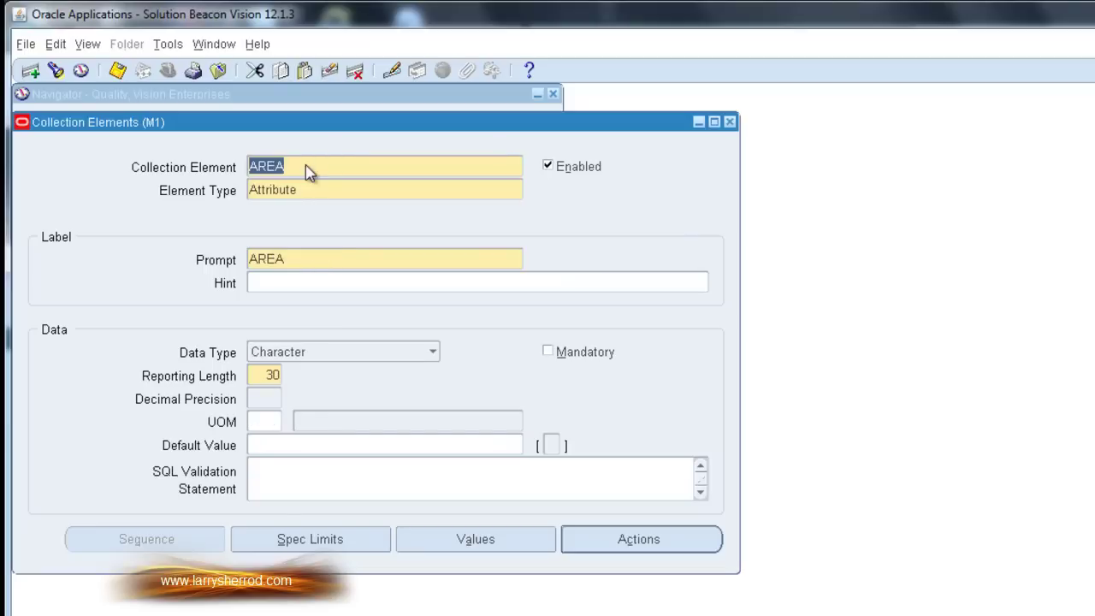
{"action": "key", "text": "Down"}
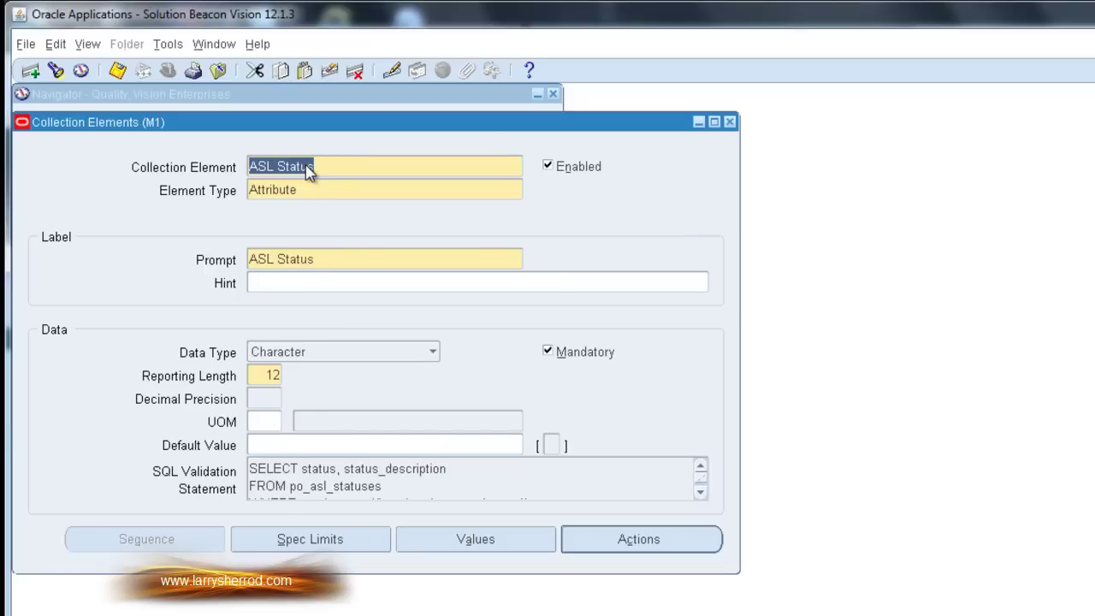
{"action": "left_click", "coordinate": [458, 471]}
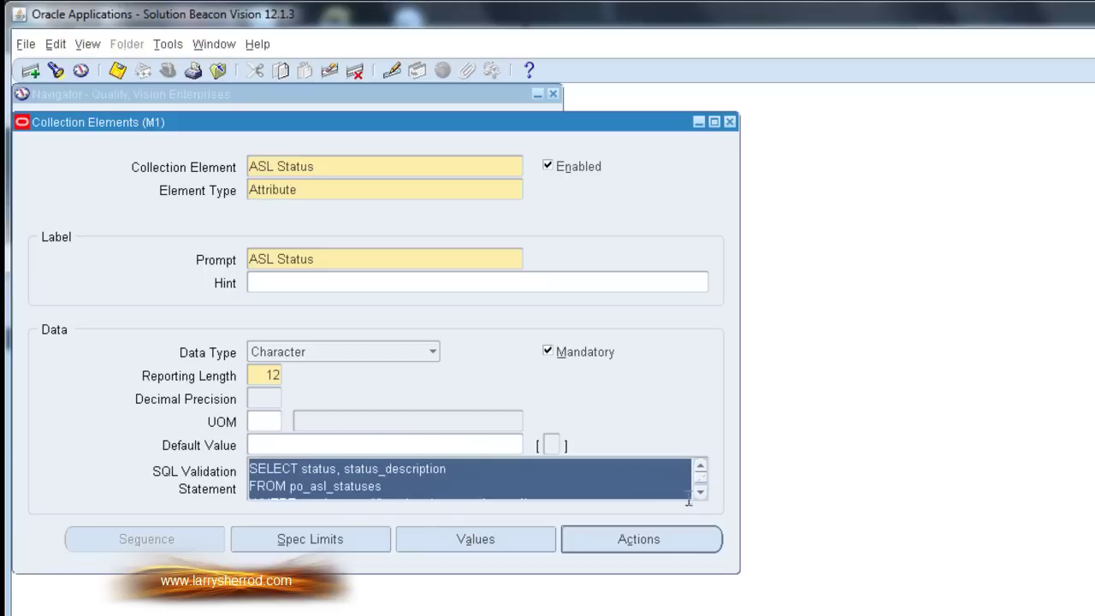
{"action": "left_click", "coordinate": [391, 71]}
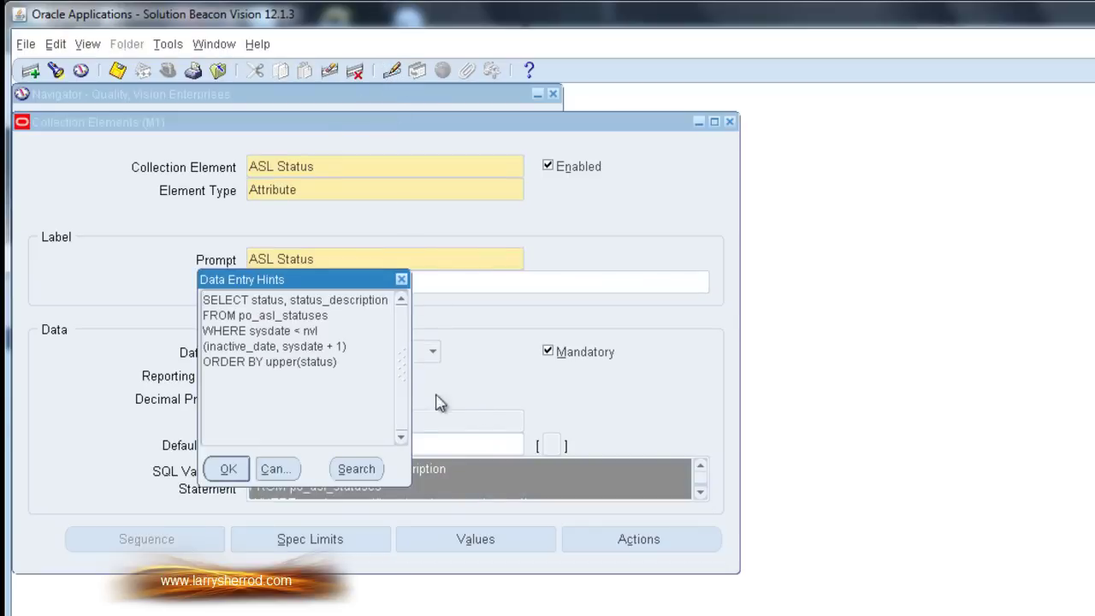
{"action": "left_click_drag", "start_coordinate": [411, 391], "coordinate": [660, 421]}
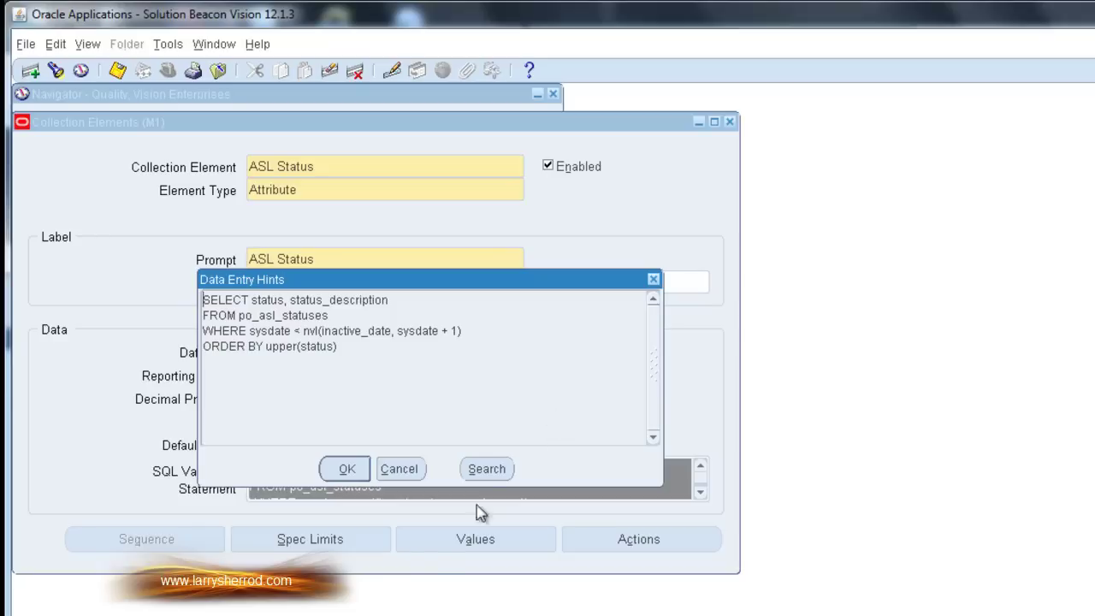
{"action": "left_click", "coordinate": [399, 479]}
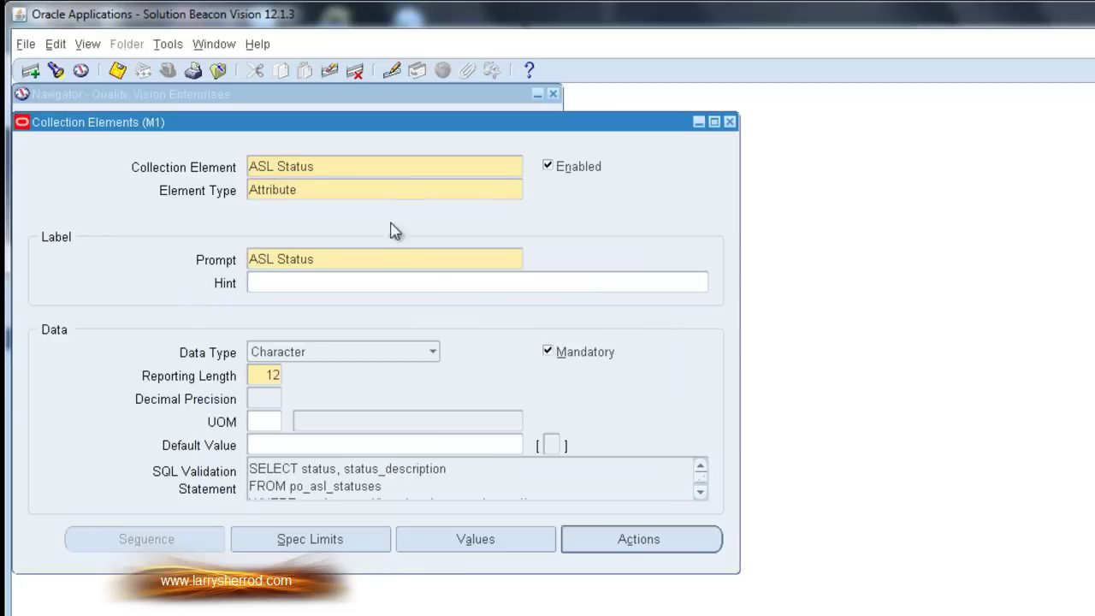
{"action": "left_click", "coordinate": [356, 166]}
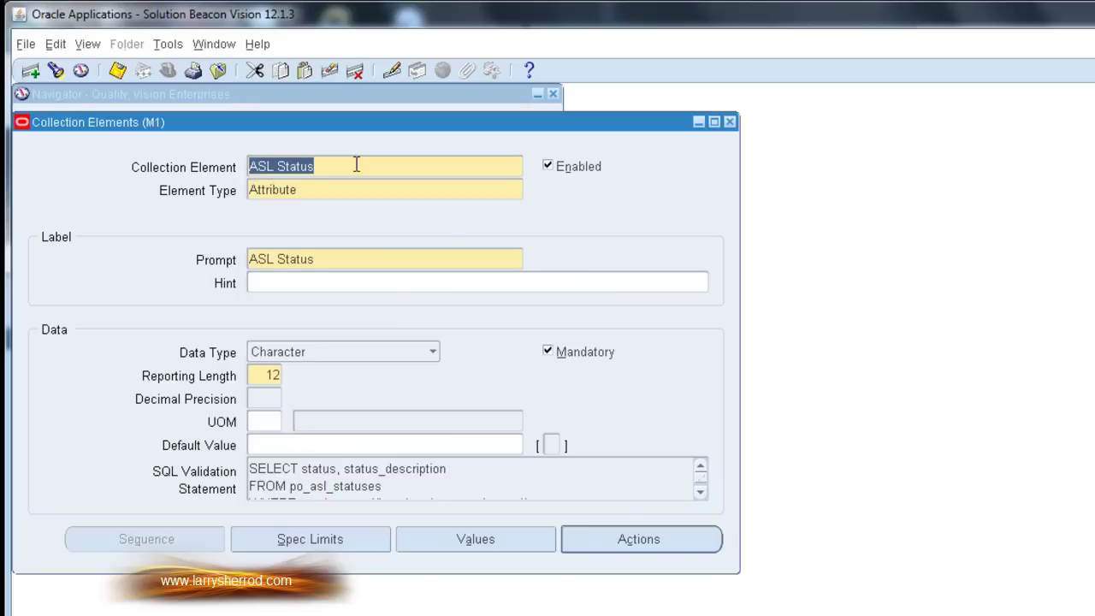
Create a new element named 'Test Name' after the reserved word 'name' is rejected.
{"action": "left_click", "coordinate": [30, 70]}
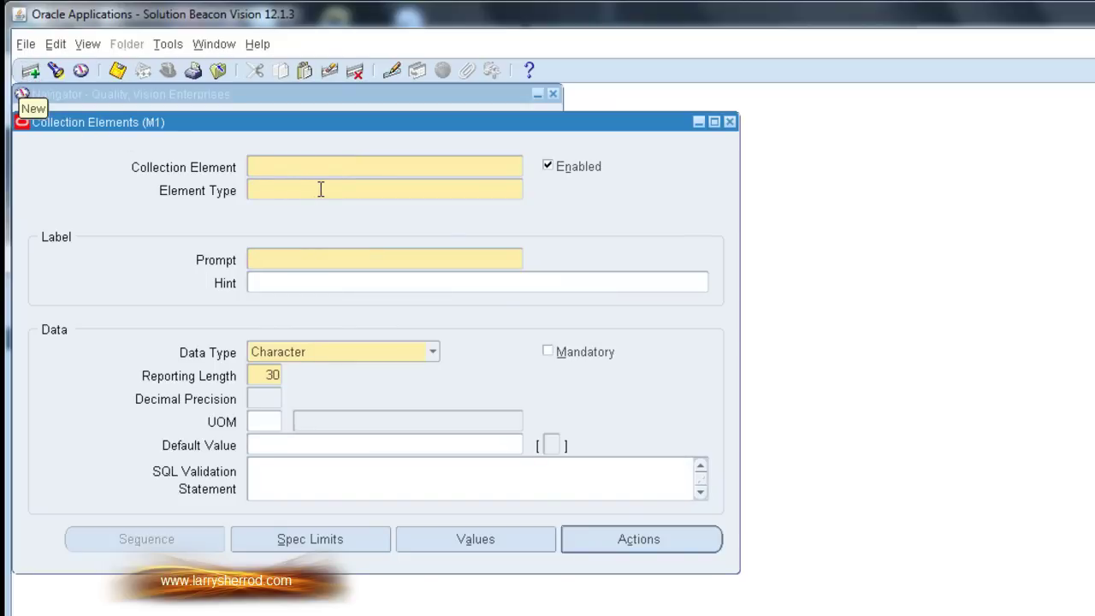
{"action": "type", "text": "n"}
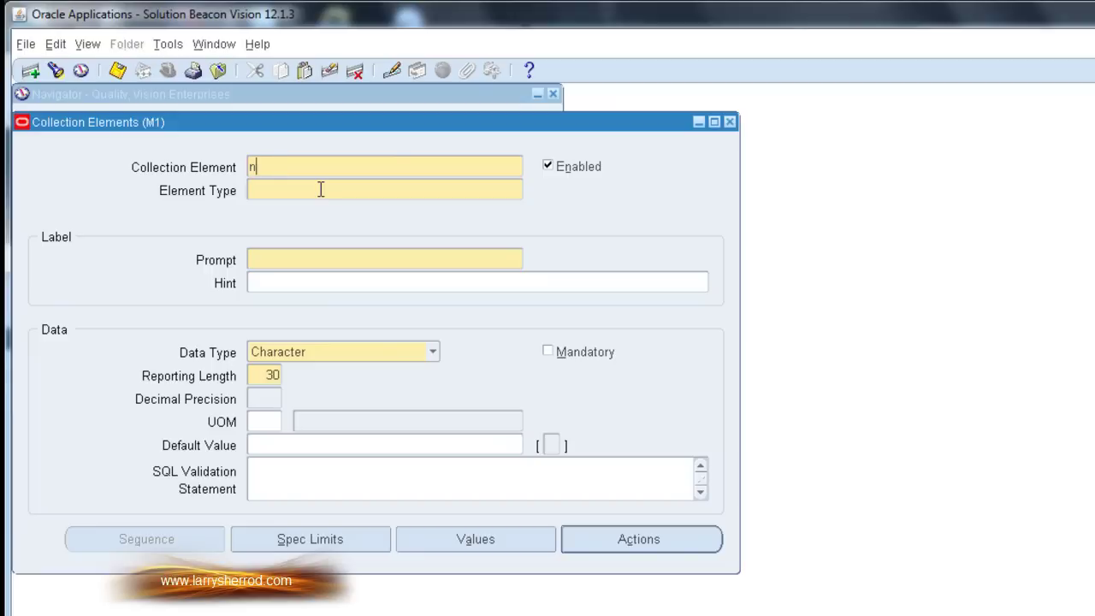
{"action": "type", "text": "ame"}
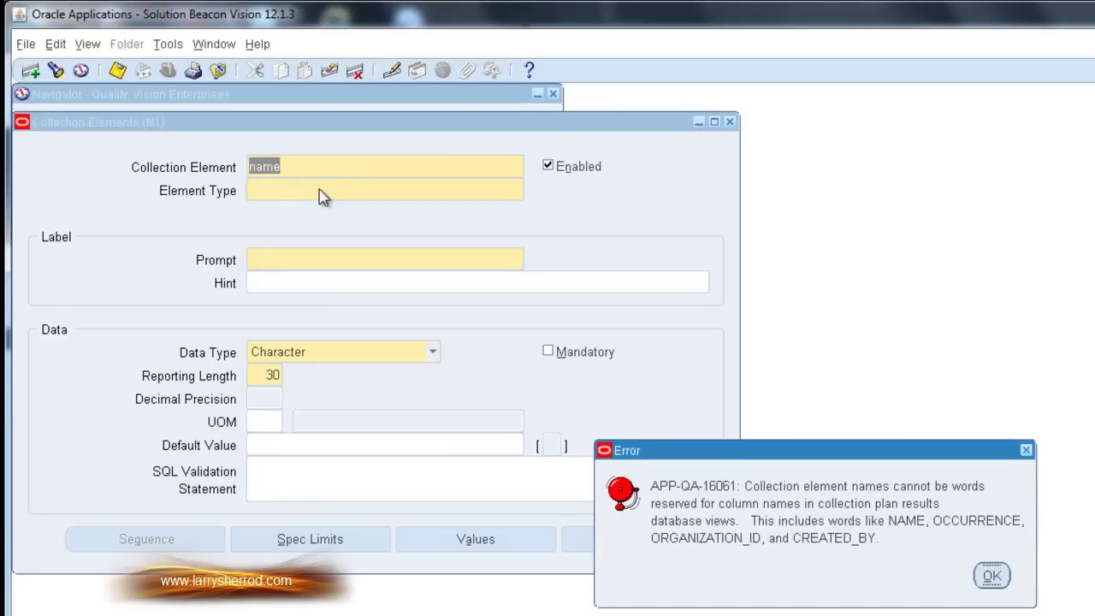
{"action": "left_click", "coordinate": [992, 578]}
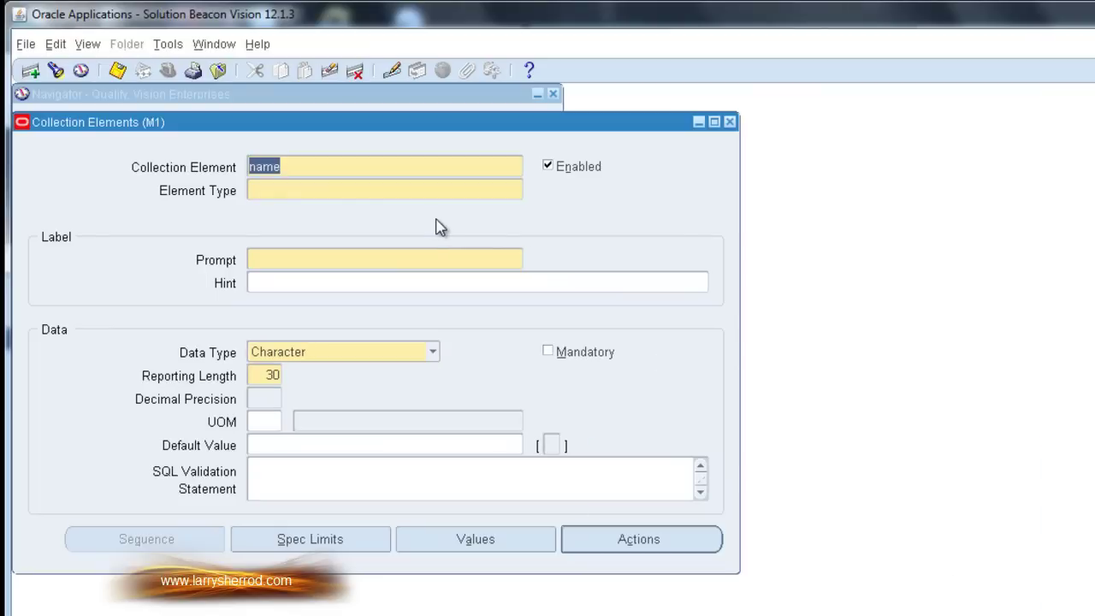
{"action": "type", "text": "Test Name"}
{"action": "key", "text": "Tab"}
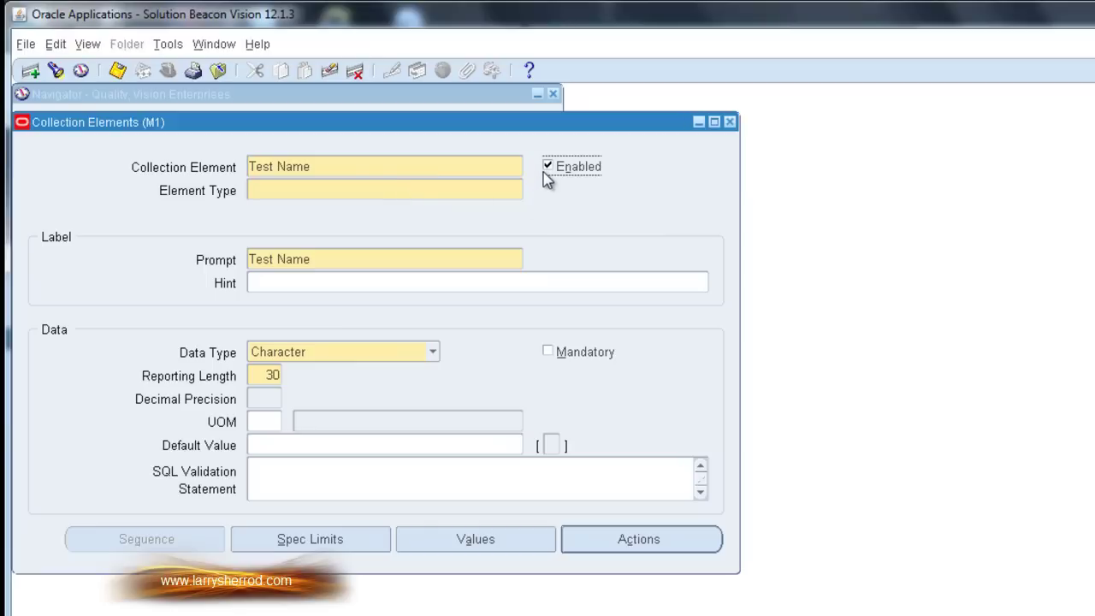
{"action": "left_click", "coordinate": [416, 191]}
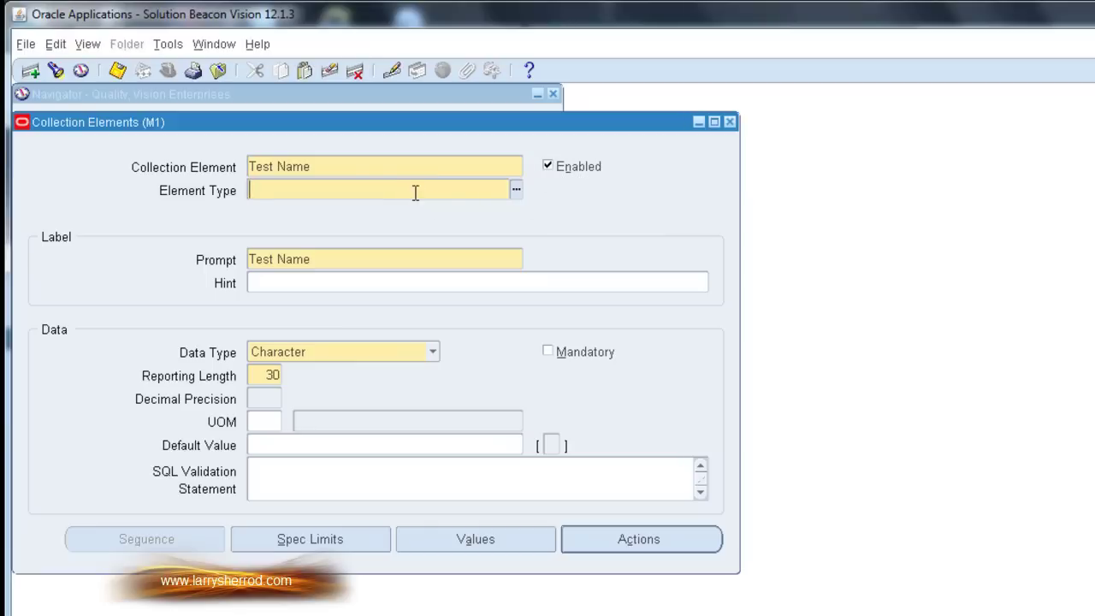
{"action": "left_click", "coordinate": [516, 192]}
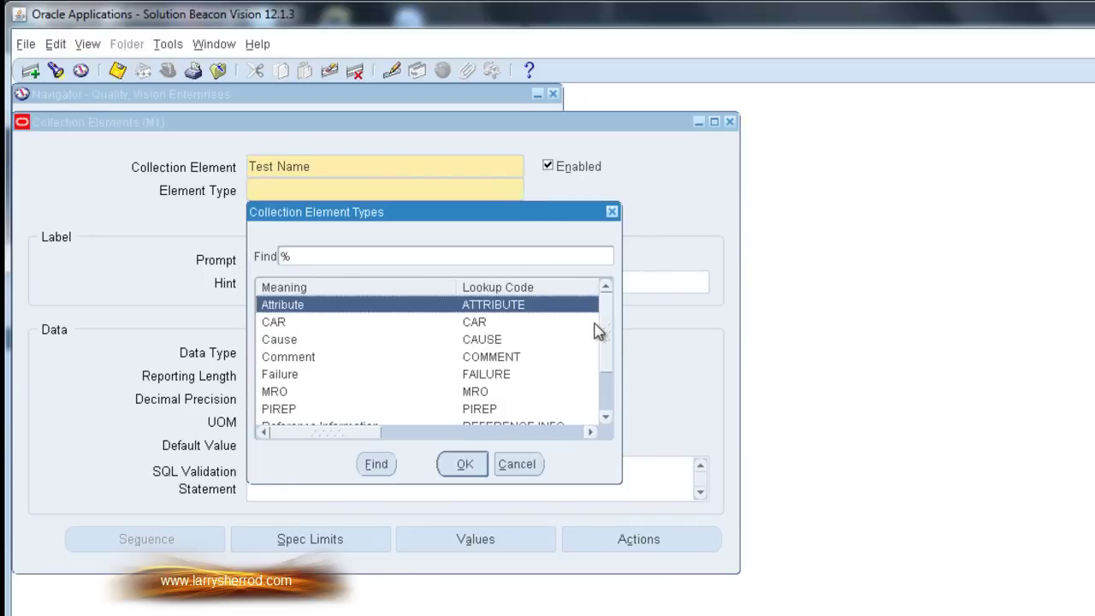
{"action": "left_click_drag", "start_coordinate": [605, 326], "coordinate": [603, 386]}
{"action": "left_click", "coordinate": [383, 410]}
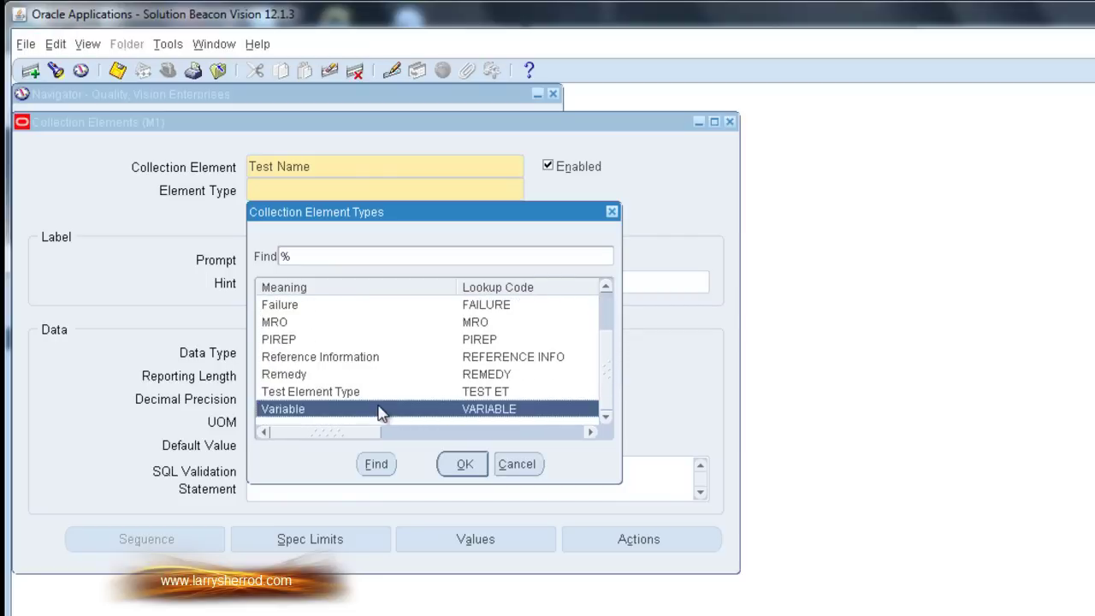
{"action": "left_click", "coordinate": [372, 363]}
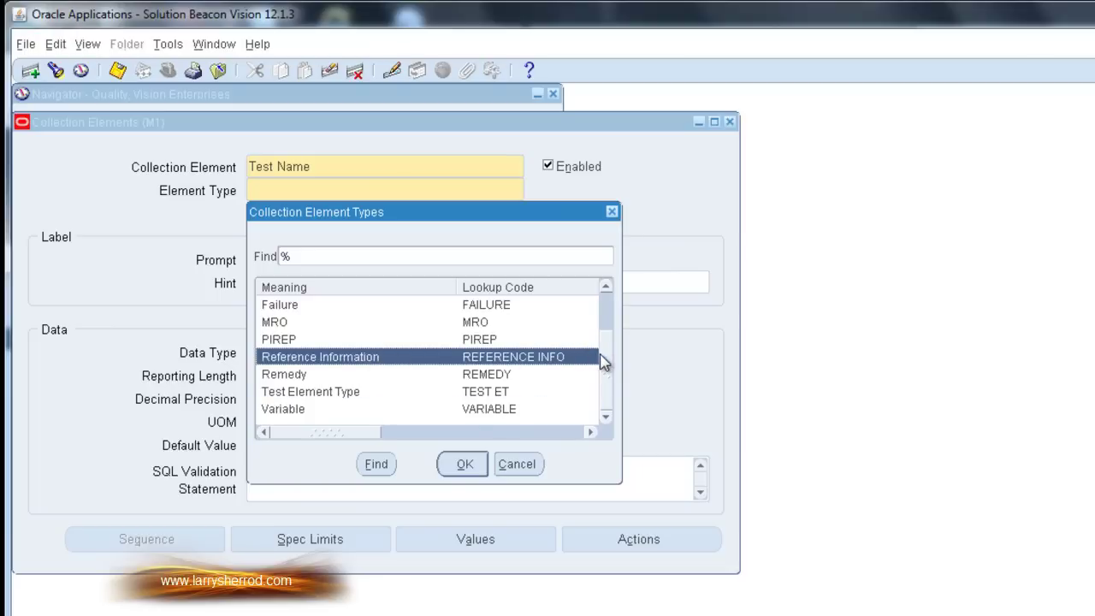
{"action": "left_click_drag", "start_coordinate": [603, 362], "coordinate": [605, 320]}
{"action": "left_click", "coordinate": [524, 306]}
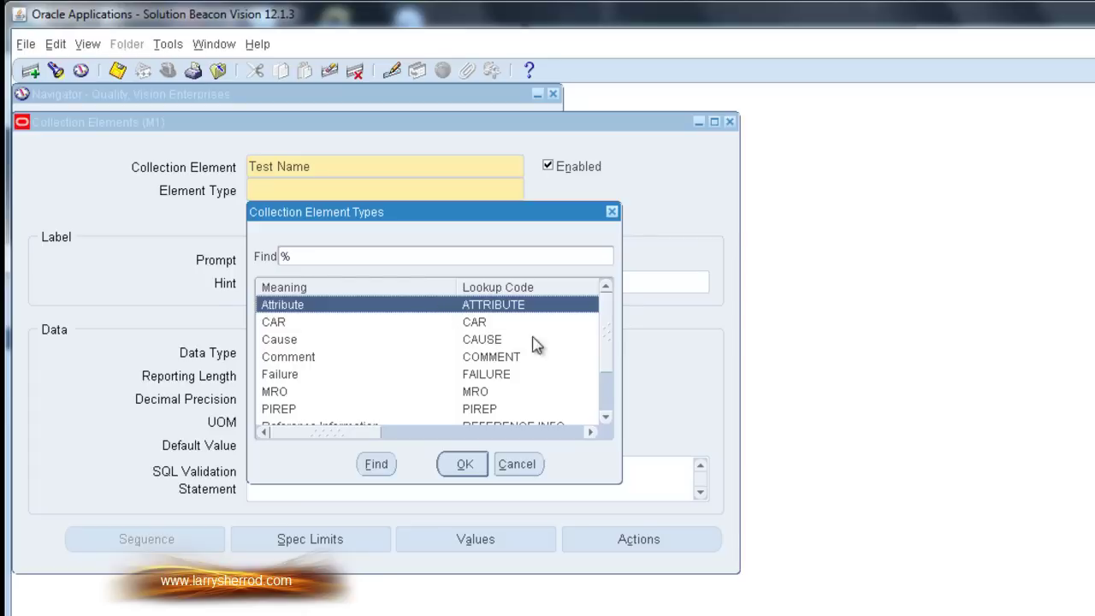
{"action": "left_click_drag", "start_coordinate": [606, 351], "coordinate": [599, 390]}
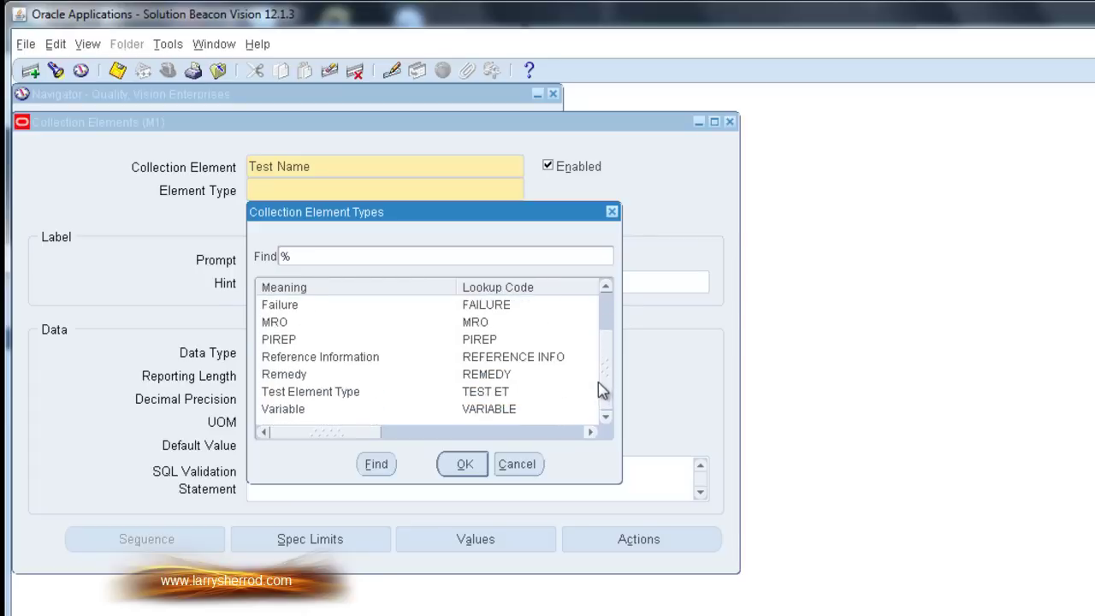
{"action": "left_click", "coordinate": [501, 364]}
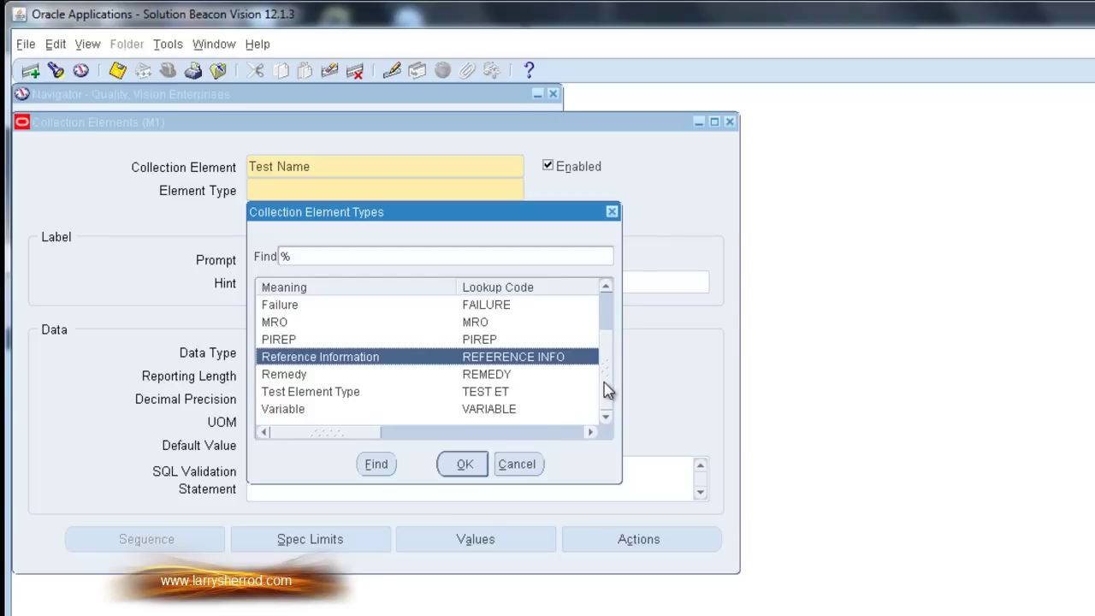
{"action": "scroll", "coordinate": [605, 381], "scroll_direction": "up", "scroll_amount": 2}
{"action": "scroll", "coordinate": [604, 367], "scroll_direction": "up", "scroll_amount": 1}
{"action": "scroll", "coordinate": [607, 377], "scroll_direction": "down", "scroll_amount": 2}
{"action": "scroll", "coordinate": [607, 377], "scroll_direction": "down", "scroll_amount": 1}
{"action": "left_click", "coordinate": [507, 411]}
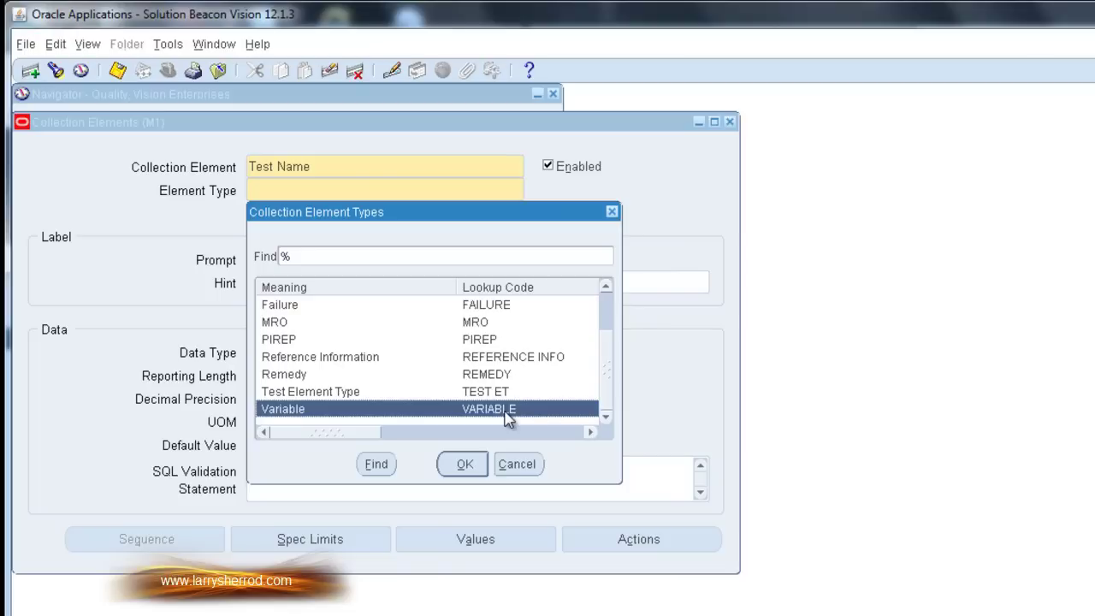
{"action": "left_click", "coordinate": [508, 410]}
{"action": "left_click", "coordinate": [527, 470]}
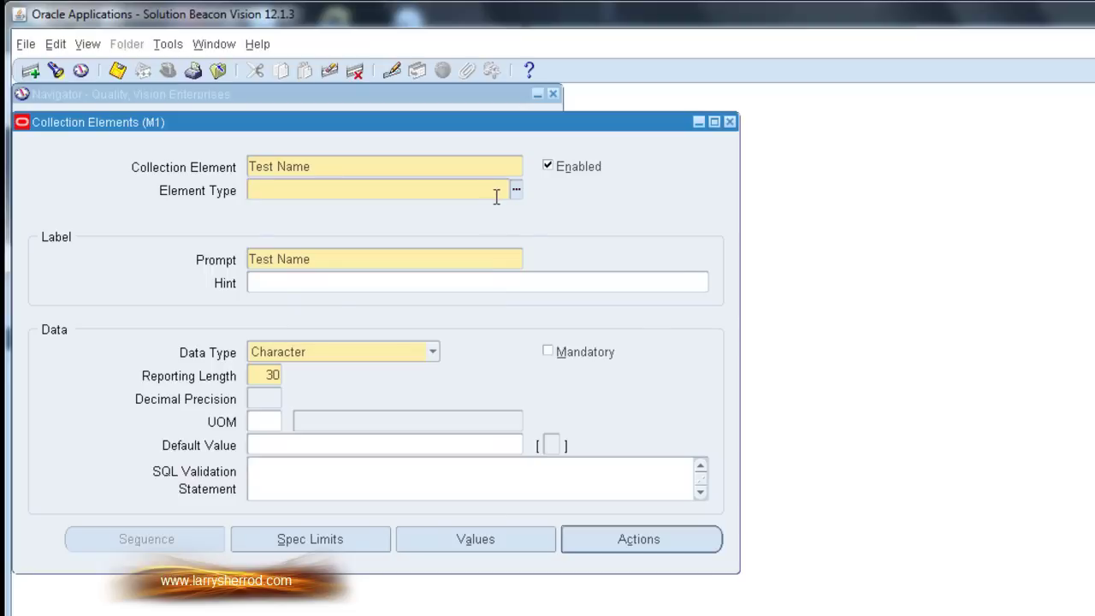
Set Test Name's element type to Attribute and its hint to 'Enter the information'.
{"action": "type", "text": "A"}
{"action": "key", "text": "Tab"}
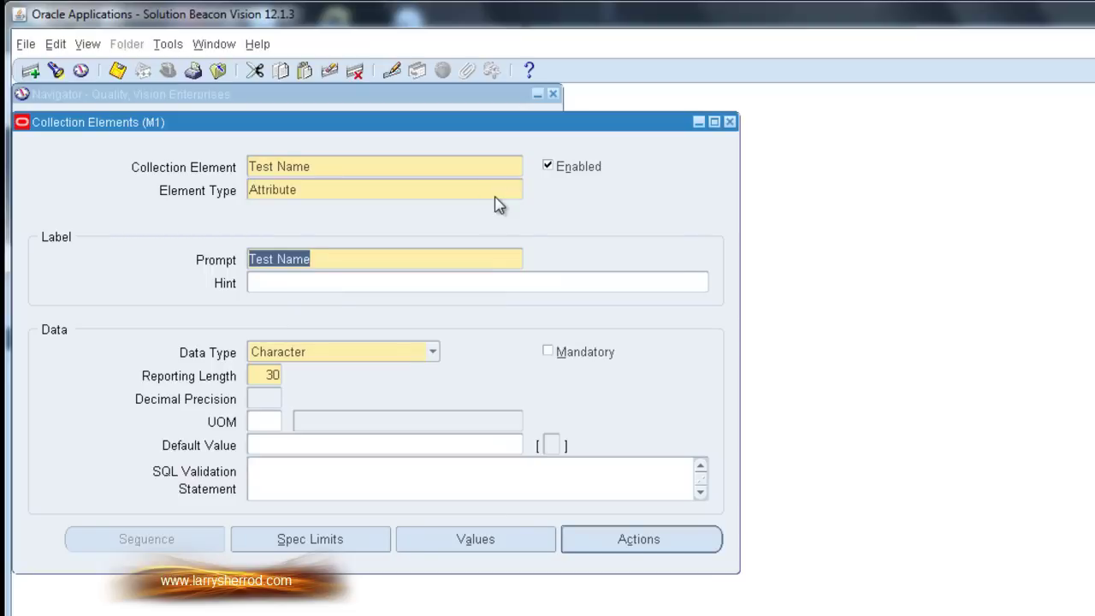
{"action": "left_click", "coordinate": [338, 261]}
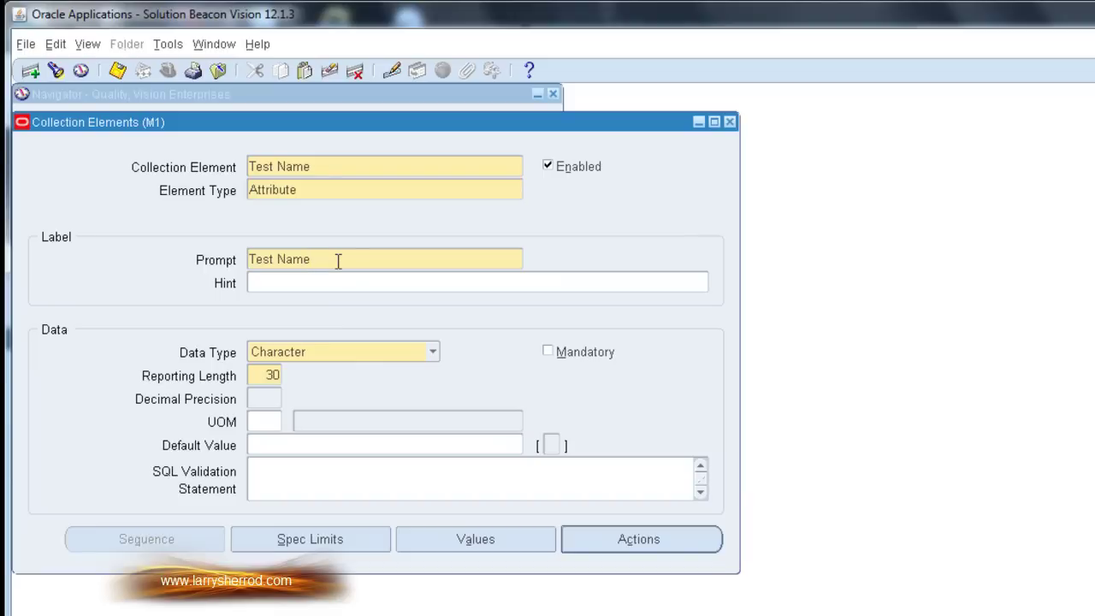
{"action": "left_click", "coordinate": [340, 279]}
{"action": "type", "text": "Enter the "}
{"action": "type", "text": "information"}
{"action": "left_click", "coordinate": [434, 359]}
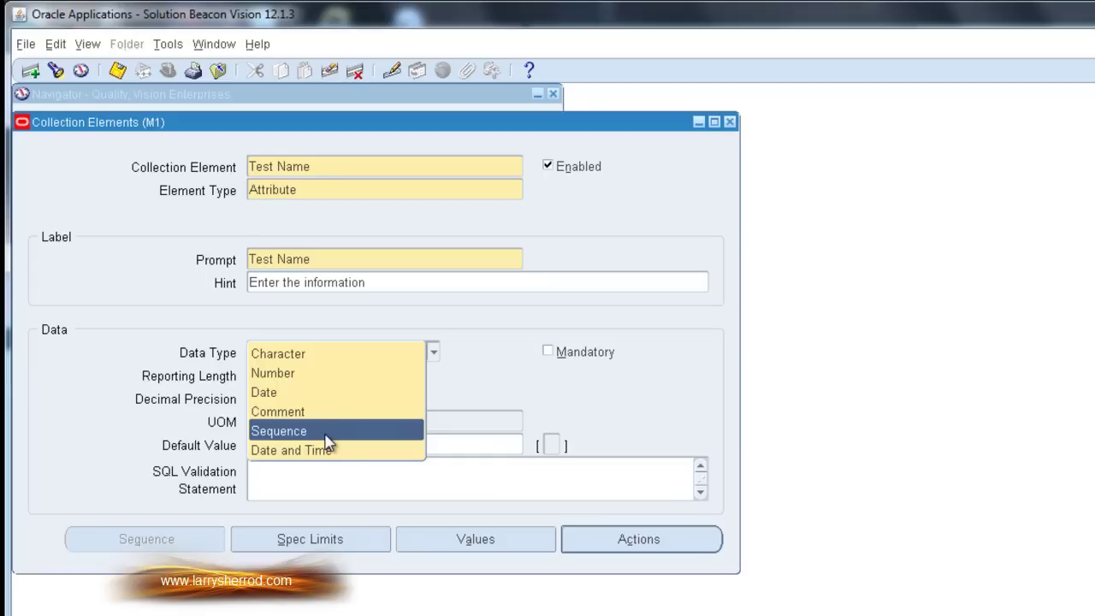
Keep Character data type and define values 1 'test 1' and 2 'test 2'.
{"action": "left_click", "coordinate": [342, 359]}
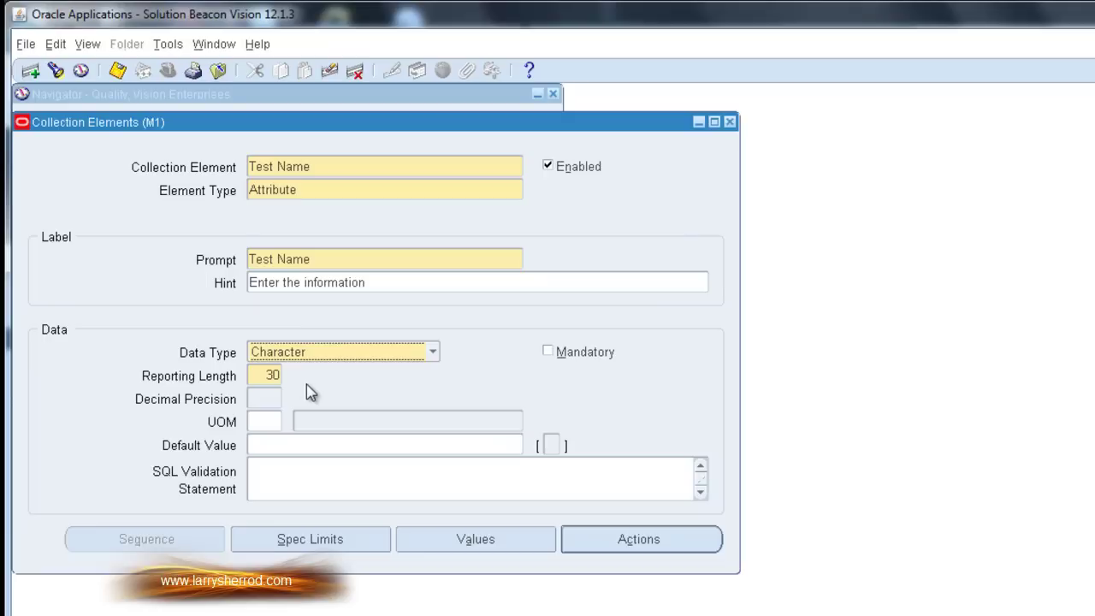
{"action": "left_click", "coordinate": [461, 541]}
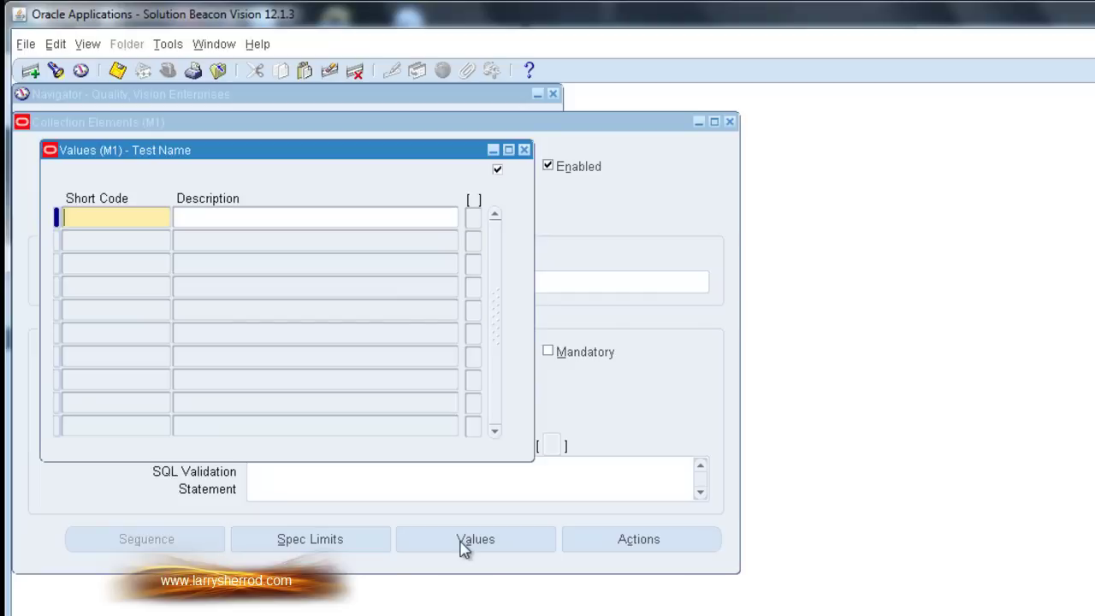
{"action": "type", "text": "1"}
{"action": "key", "text": "Tab"}
{"action": "type", "text": "test 1"}
{"action": "key", "text": "Tab"}
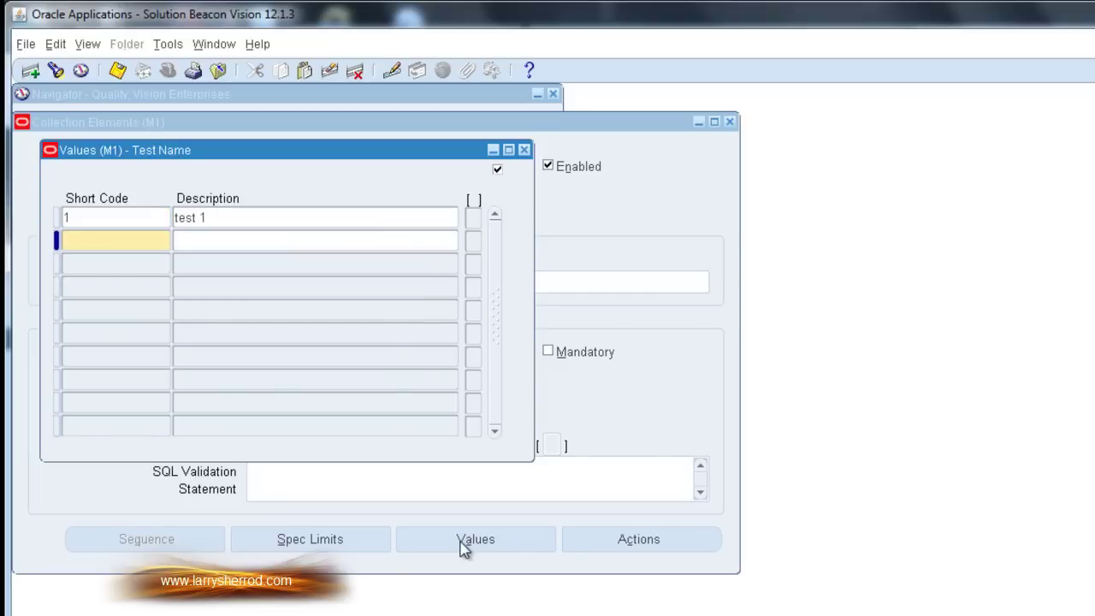
{"action": "type", "text": "2"}
{"action": "type", "text": "test"}
{"action": "type", "text": " 2"}
After trying Number and Date, set Test Name's data type to Sequence with length 20.
{"action": "left_click", "coordinate": [523, 151]}
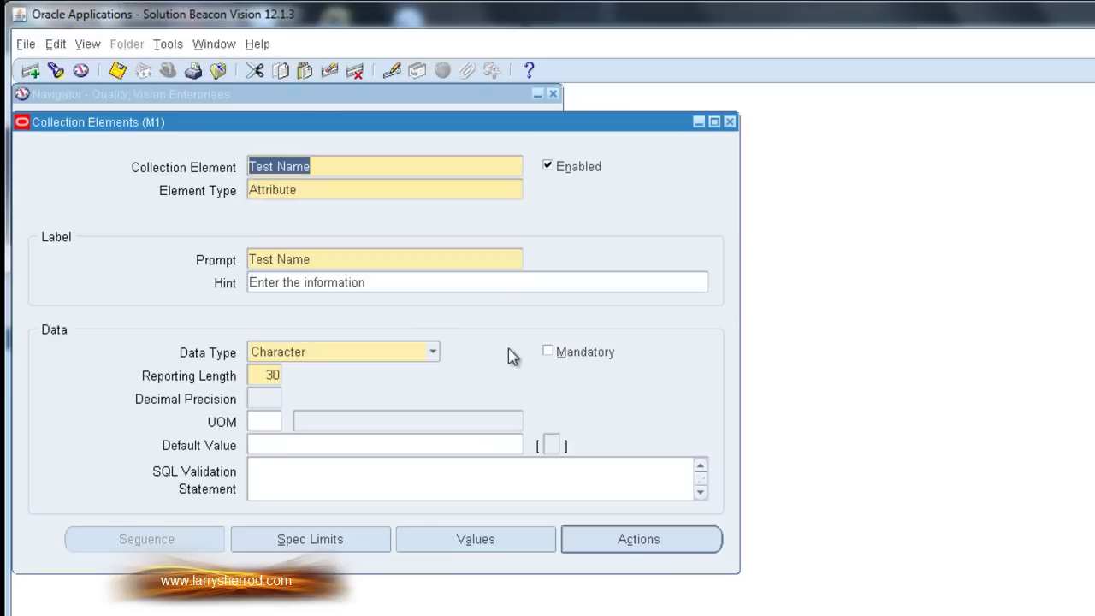
{"action": "left_click", "coordinate": [433, 354]}
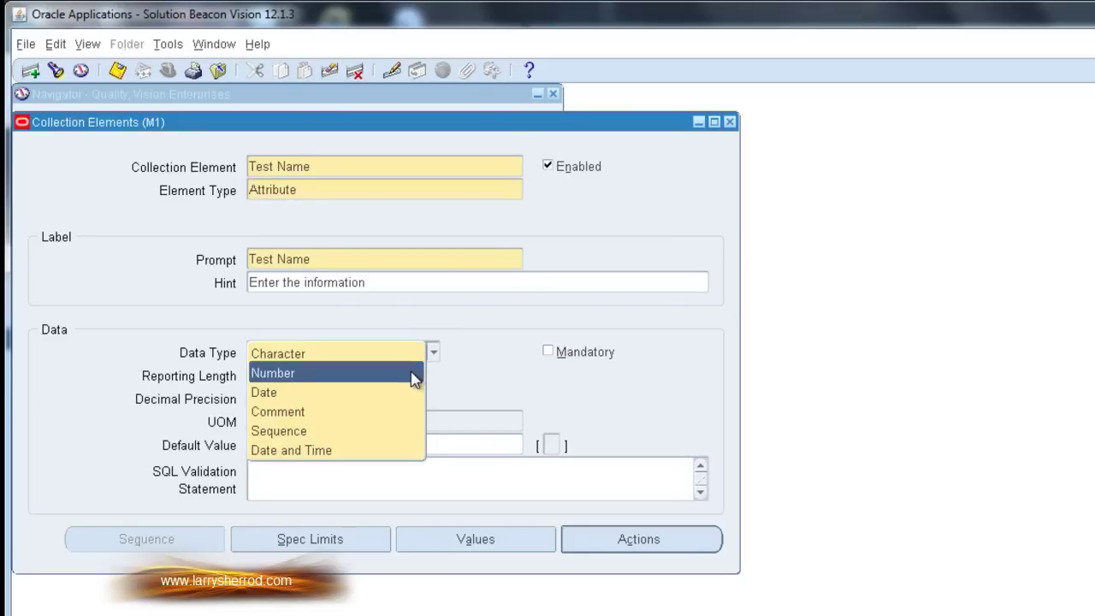
{"action": "left_click", "coordinate": [416, 374]}
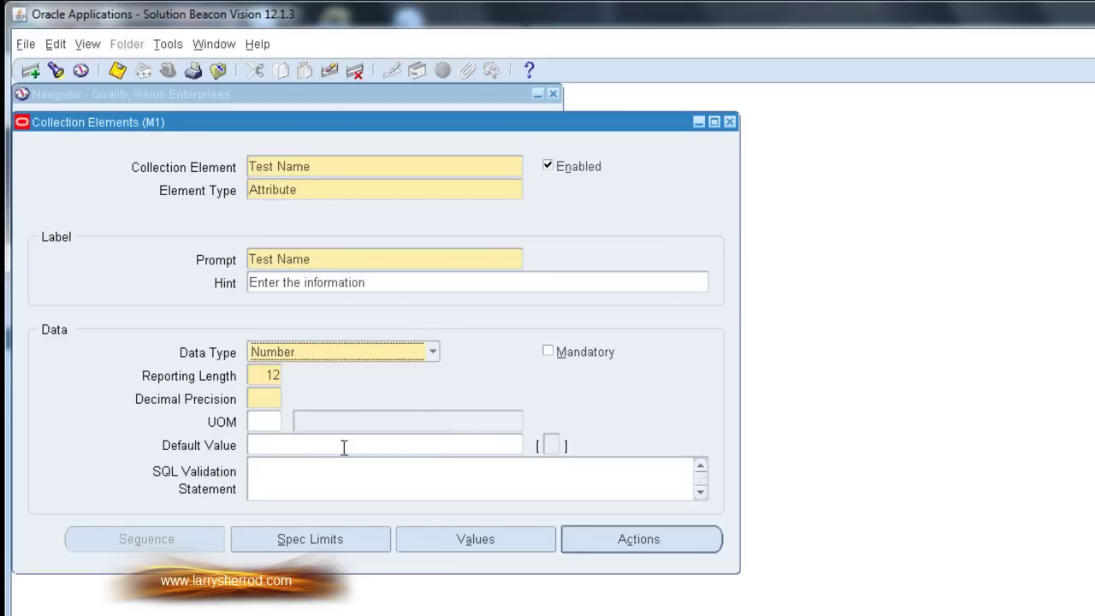
{"action": "left_click", "coordinate": [266, 399]}
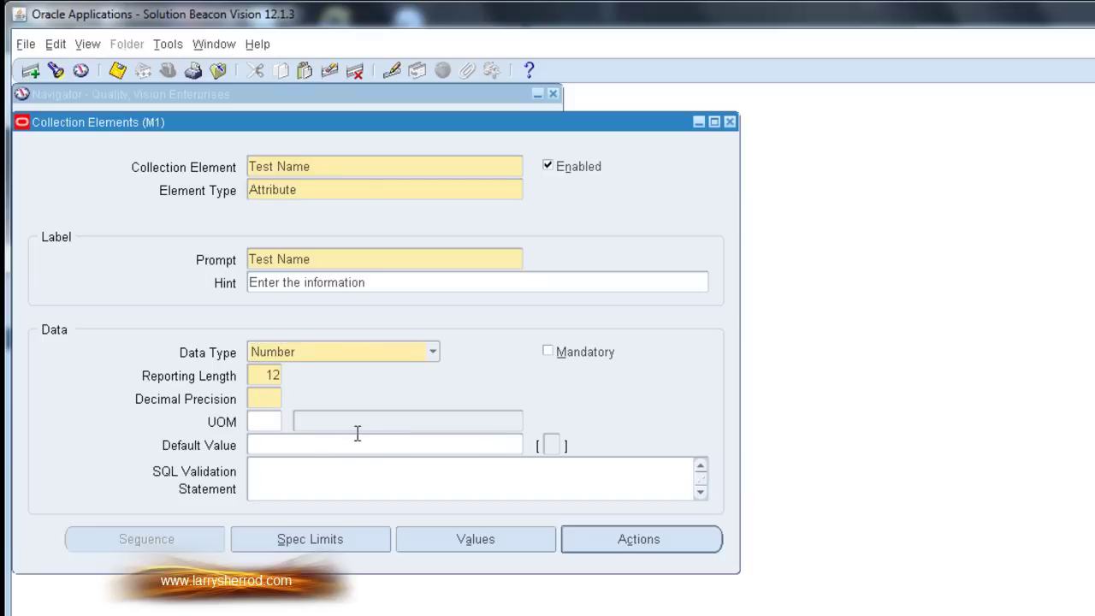
{"action": "left_click", "coordinate": [450, 544]}
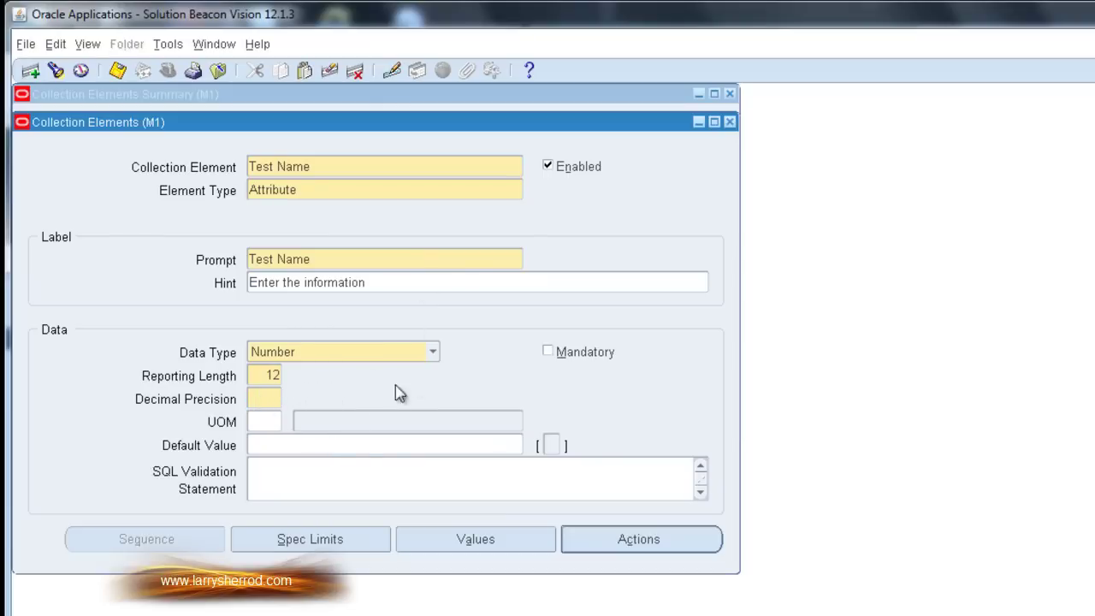
{"action": "left_click", "coordinate": [433, 354]}
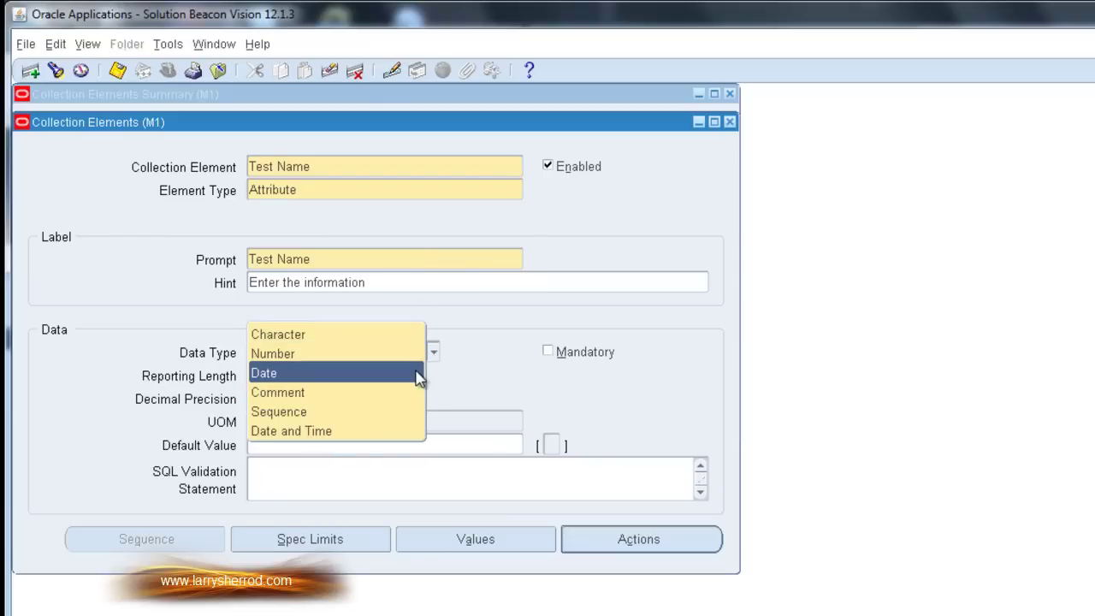
{"action": "left_click", "coordinate": [419, 373]}
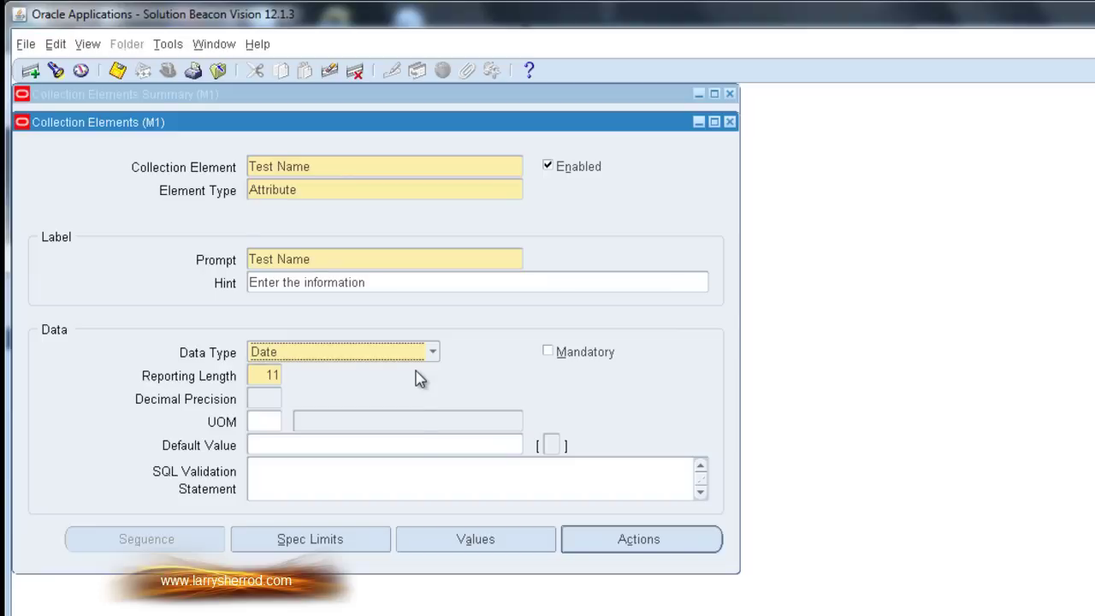
{"action": "left_click", "coordinate": [454, 543]}
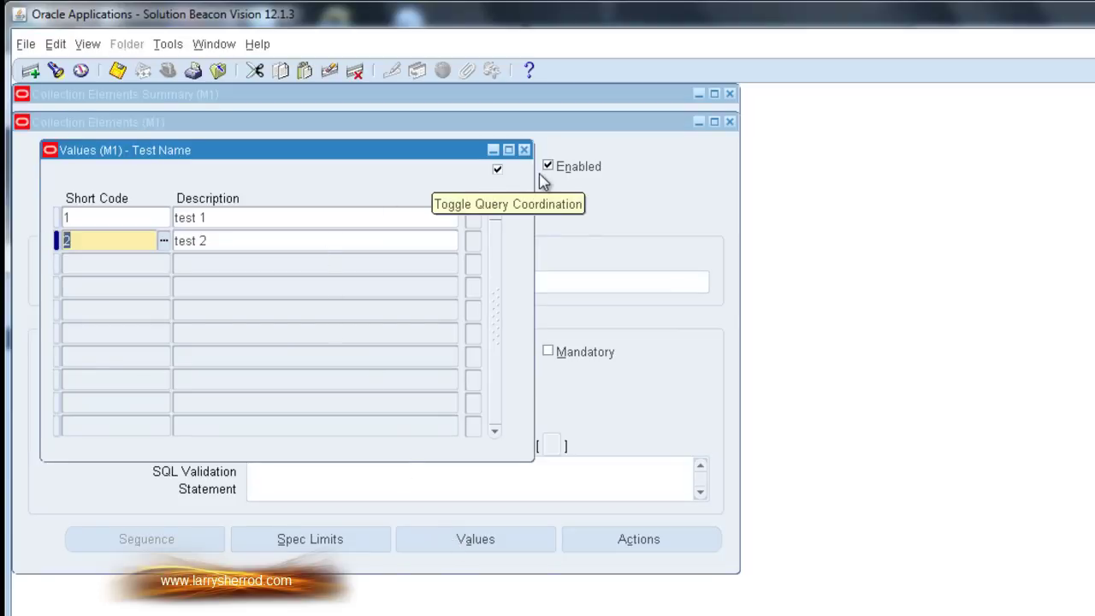
{"action": "left_click", "coordinate": [599, 231]}
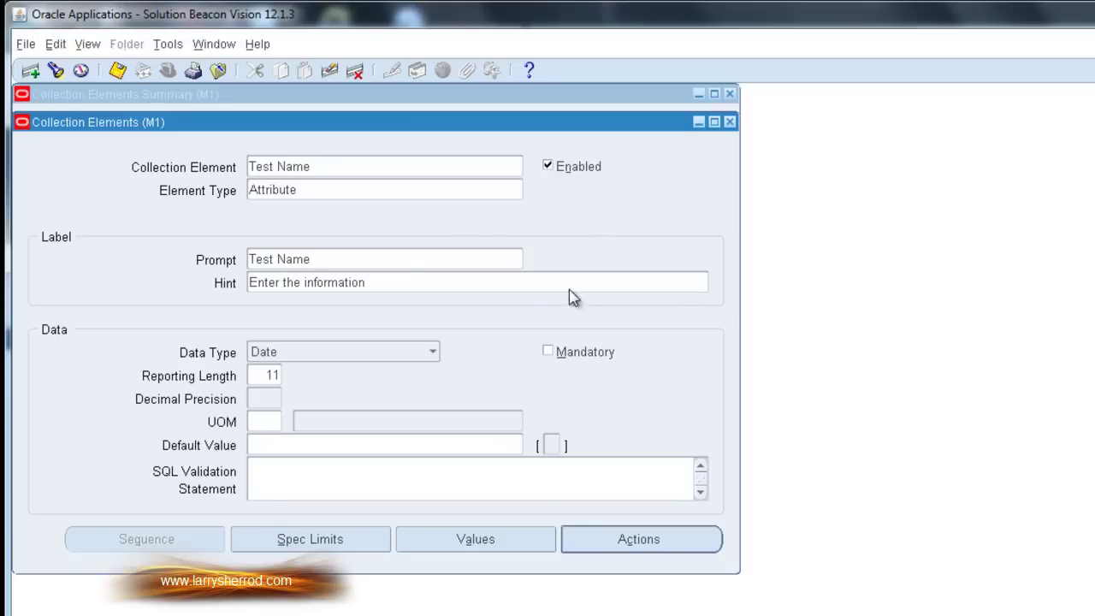
{"action": "left_click", "coordinate": [434, 357]}
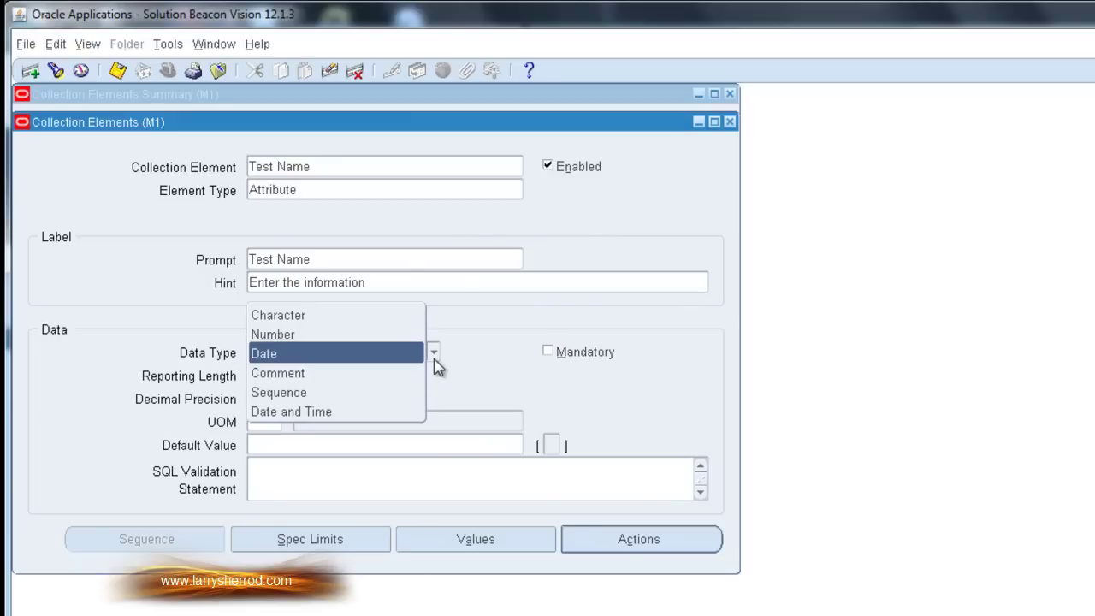
{"action": "left_click", "coordinate": [382, 394]}
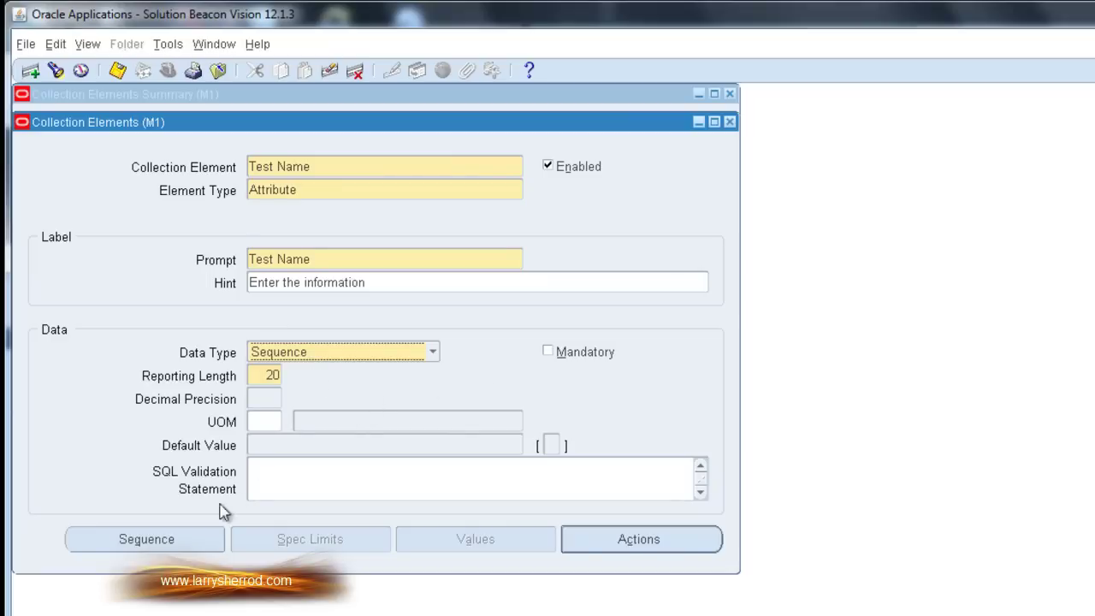
Review Test Name's sequence settings: result column Sequence 5, start 100, increment 1.
{"action": "left_click", "coordinate": [175, 542]}
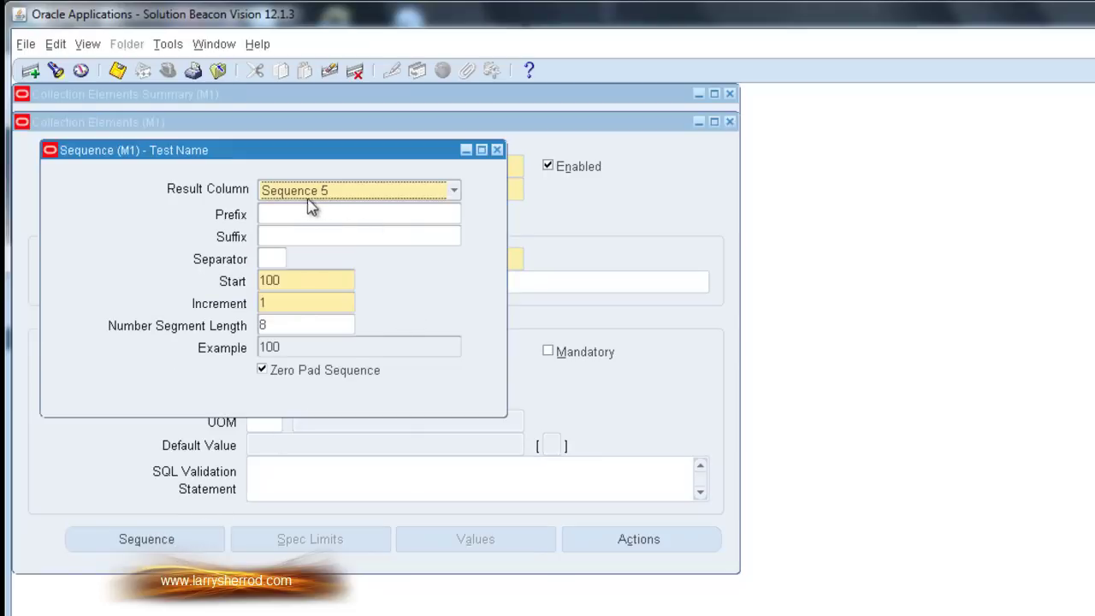
{"action": "left_click", "coordinate": [454, 192]}
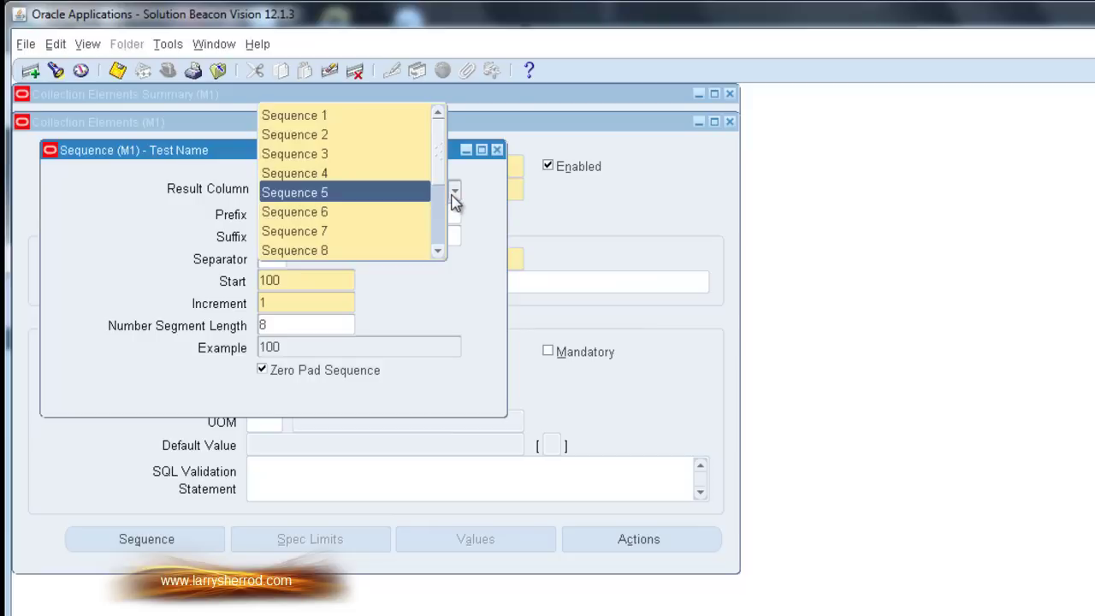
{"action": "mouse_move", "coordinate": [437, 163]}
{"action": "left_mouse_down"}
{"action": "mouse_move", "coordinate": [440, 220]}
{"action": "mouse_move", "coordinate": [440, 146]}
{"action": "left_mouse_up"}
{"action": "left_click", "coordinate": [476, 189]}
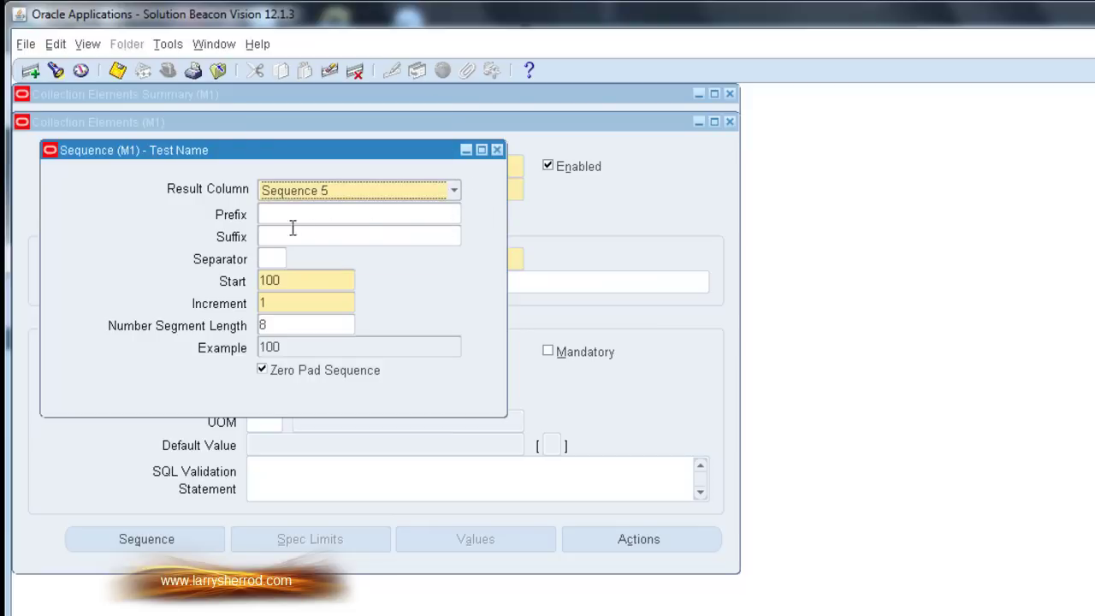
{"action": "left_click", "coordinate": [272, 215]}
{"action": "left_click", "coordinate": [272, 236]}
{"action": "left_click", "coordinate": [273, 256]}
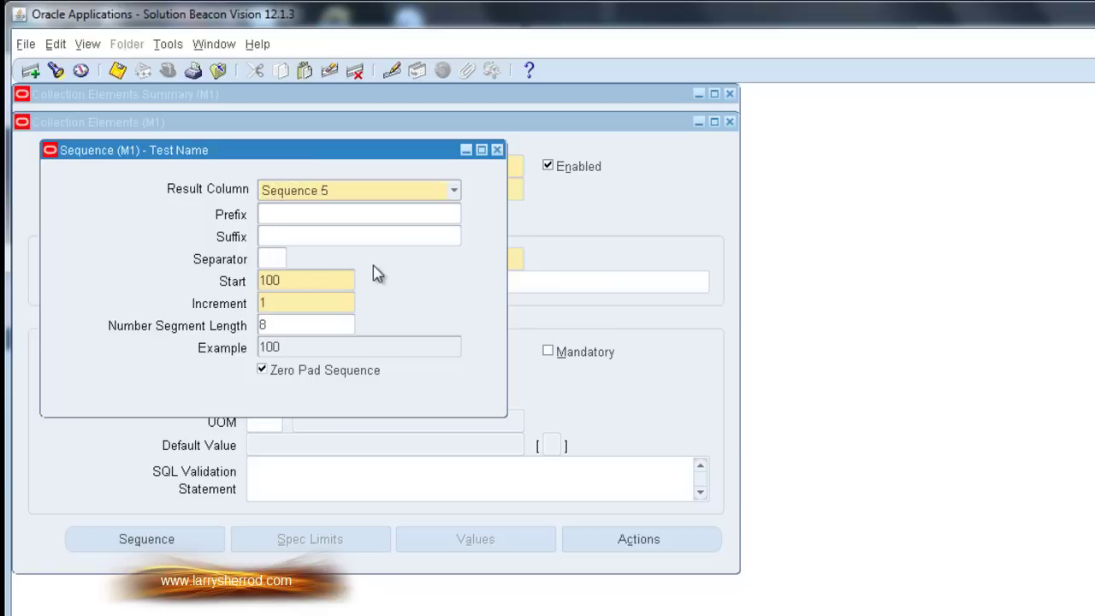
{"action": "double_click", "coordinate": [302, 283]}
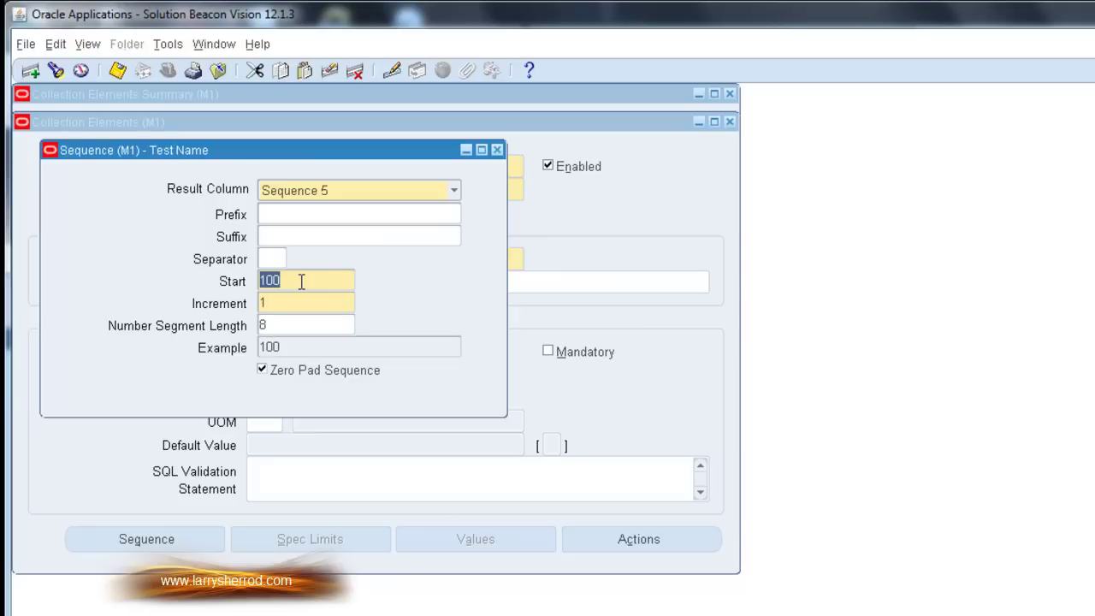
{"action": "left_click", "coordinate": [294, 304]}
{"action": "left_click", "coordinate": [292, 326]}
Close the Sequence (M1) window, returning to the Test Name definition.
{"action": "left_click", "coordinate": [497, 150]}
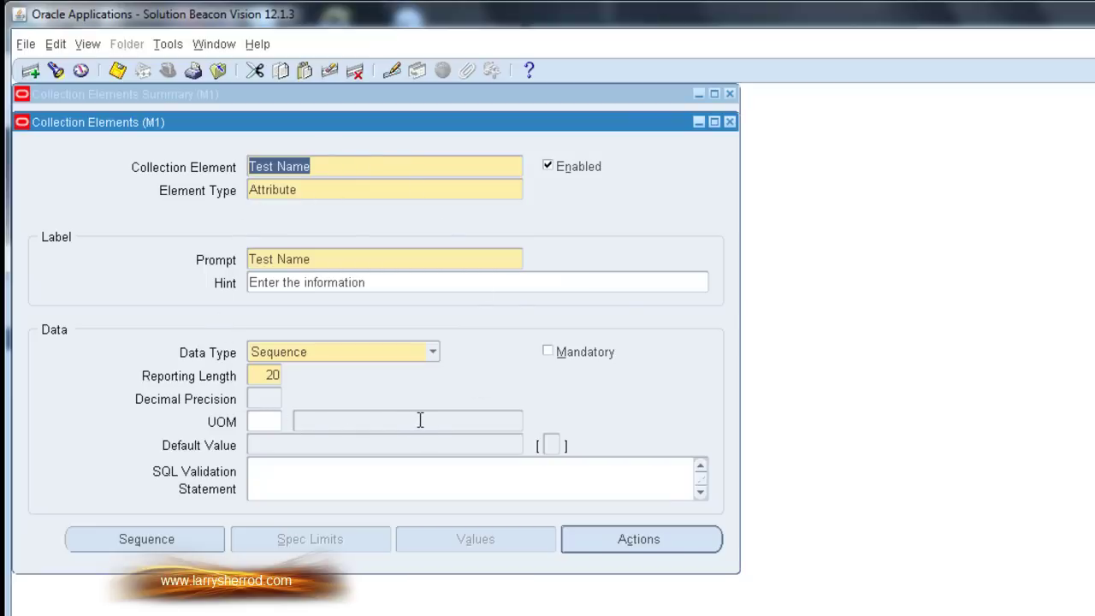
Switch the data type back to Number and view Test Name's blank Specification Limits.
{"action": "left_click", "coordinate": [433, 352]}
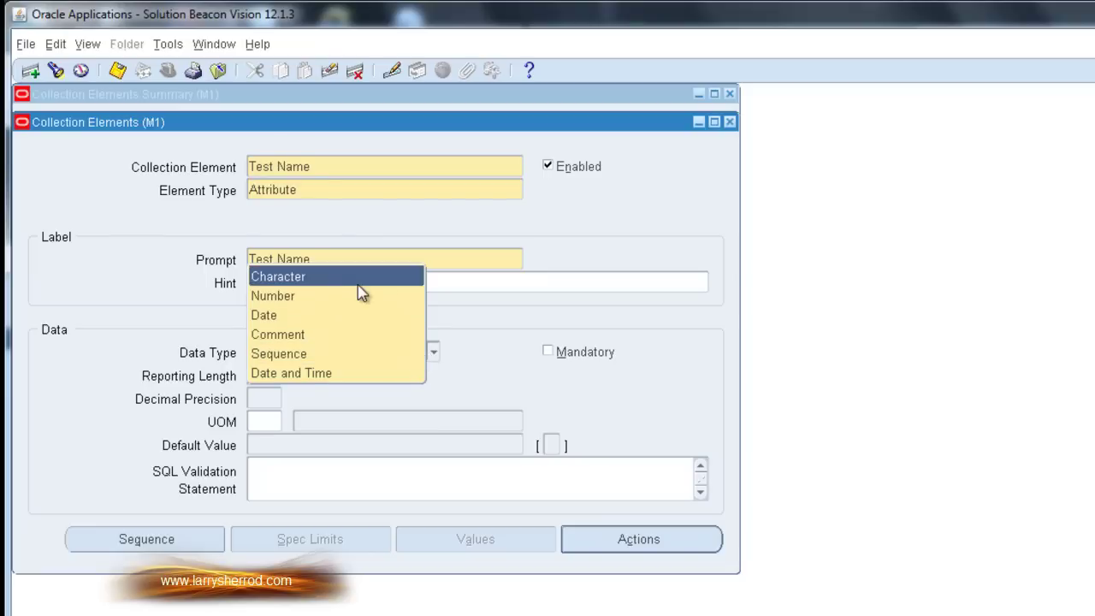
{"action": "left_click", "coordinate": [358, 299]}
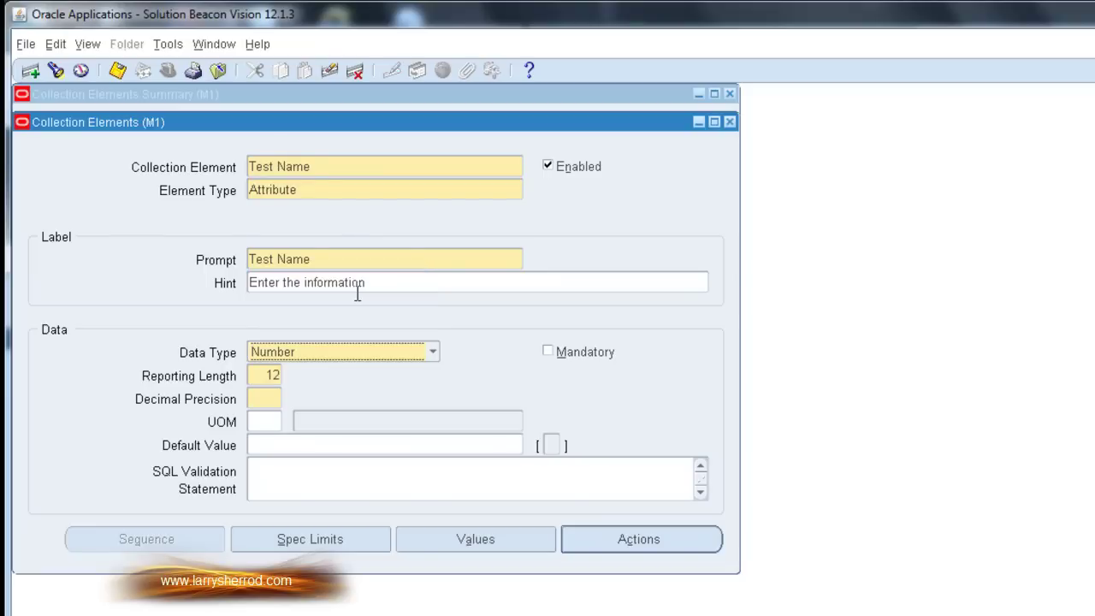
{"action": "left_click", "coordinate": [363, 548]}
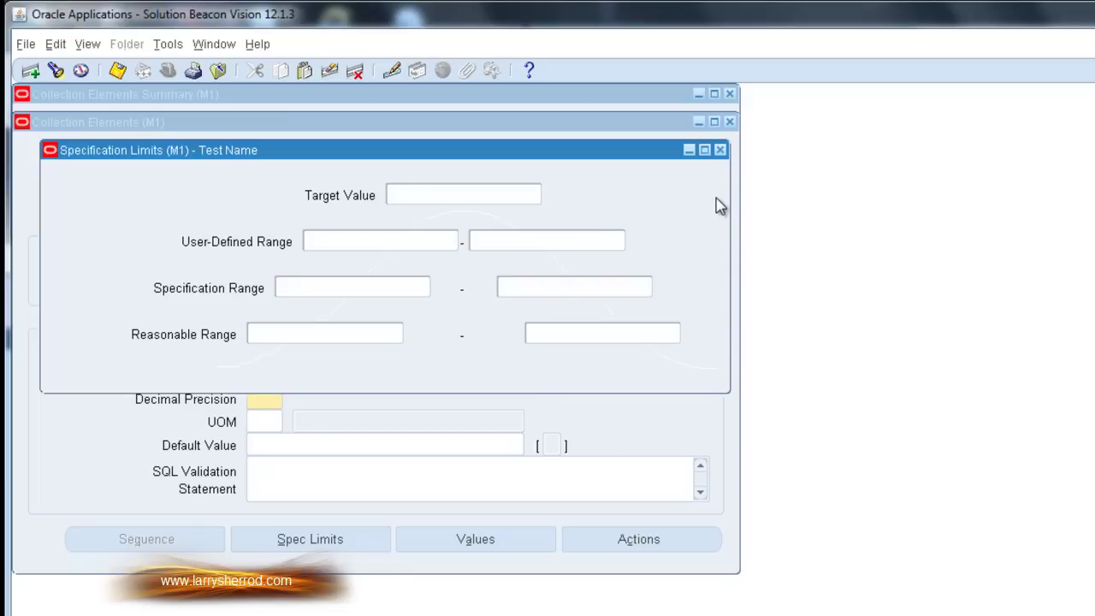
Close the empty Specification Limits window for the Test Name element.
{"action": "left_click", "coordinate": [720, 151]}
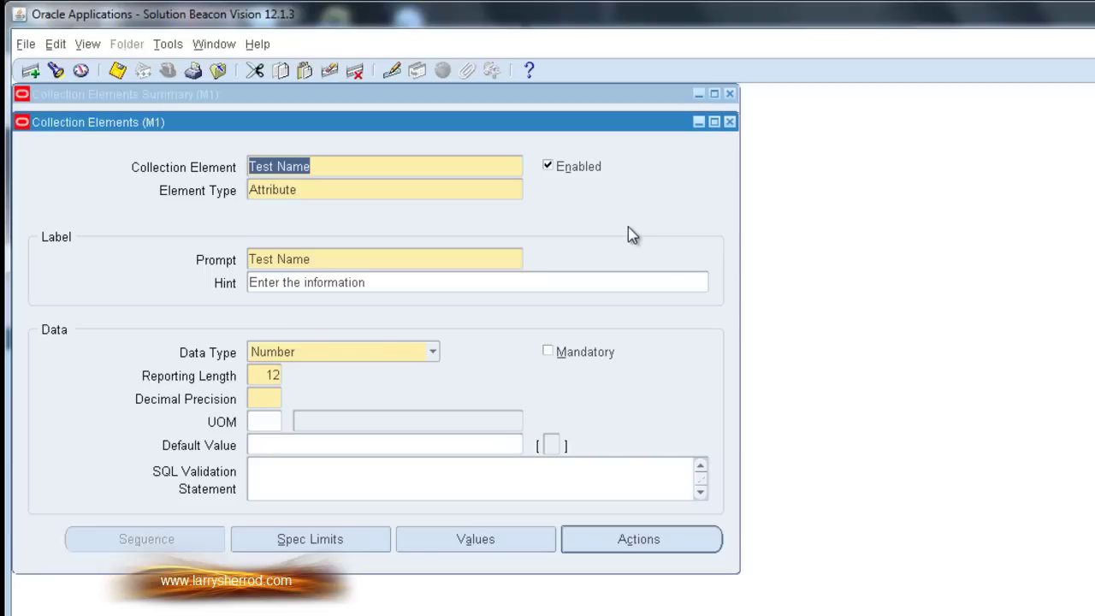
Close the Test Name element detail and the Collection Elements summary, confirming the close.
{"action": "left_click", "coordinate": [730, 122]}
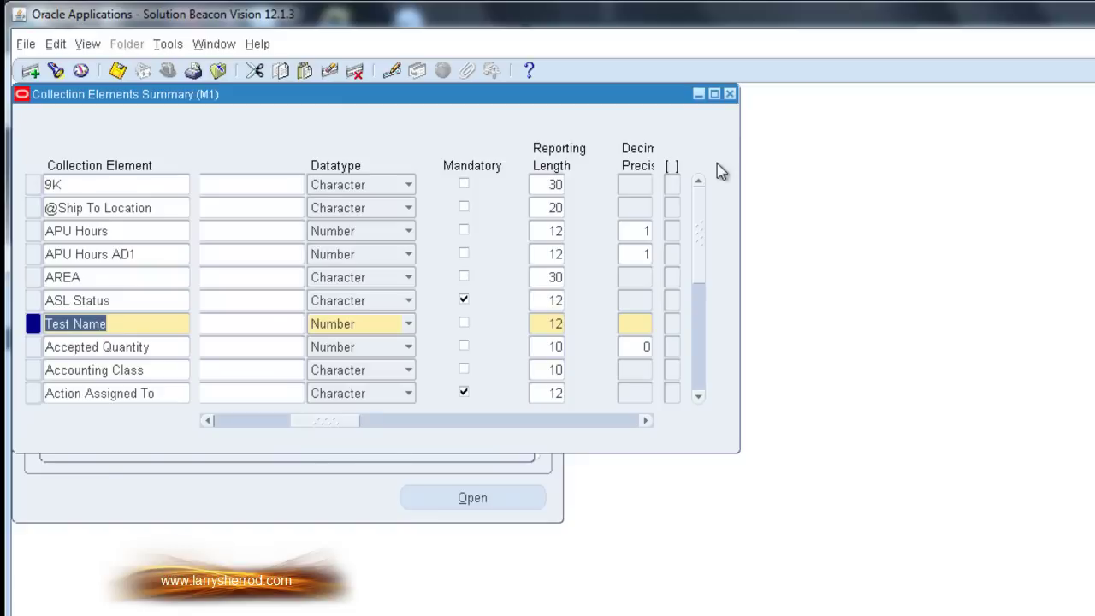
{"action": "left_click", "coordinate": [726, 93]}
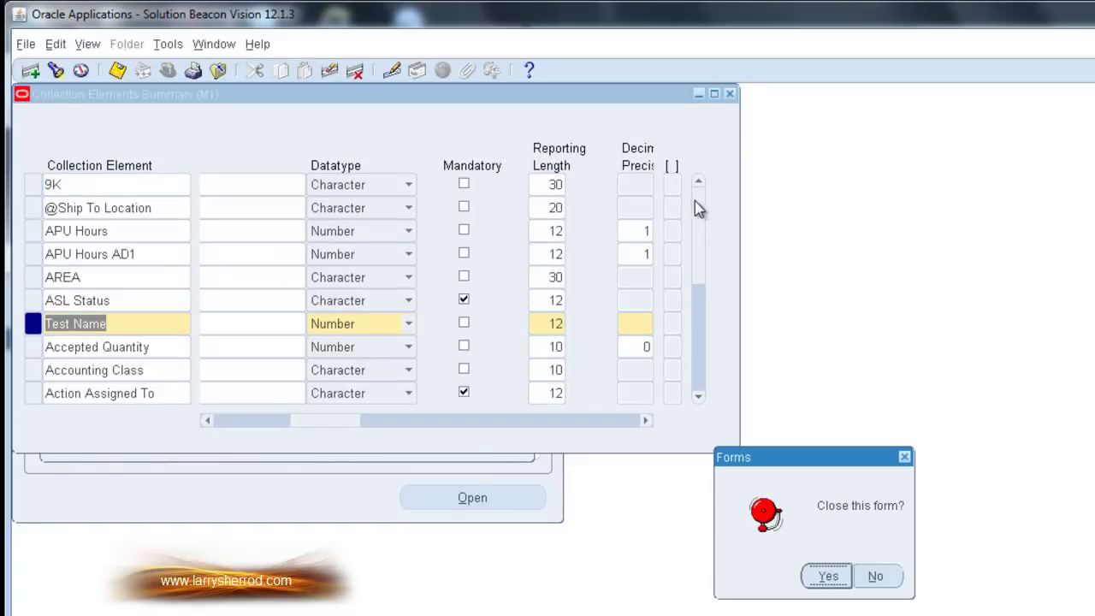
{"action": "left_click", "coordinate": [827, 575]}
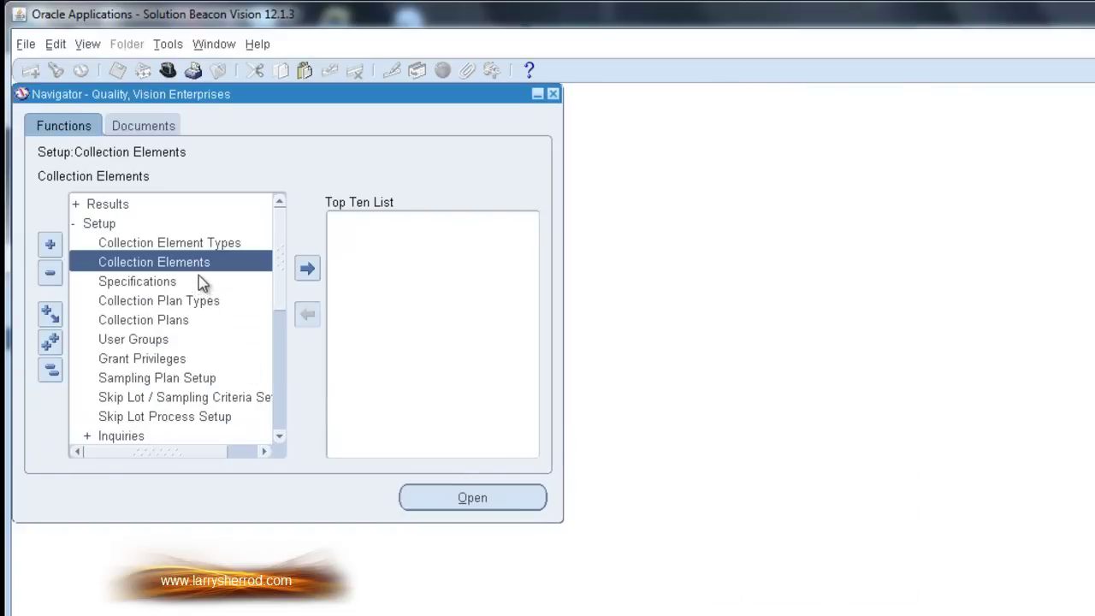
Open the Collection Plans form and list all existing collection plans via Find.
{"action": "double_click", "coordinate": [219, 324]}
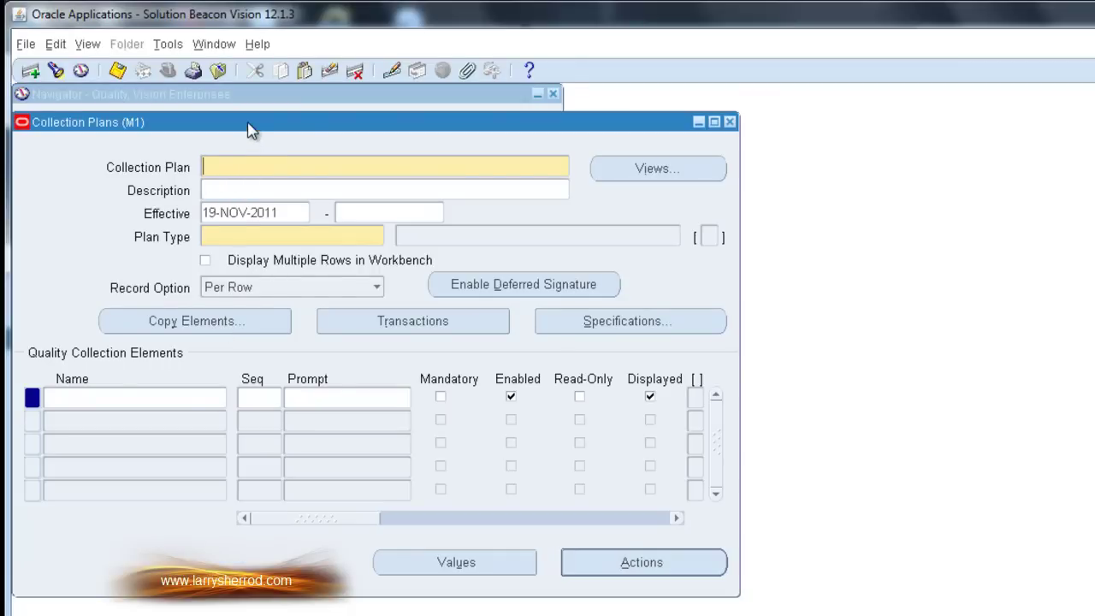
{"action": "left_click_drag", "start_coordinate": [251, 129], "coordinate": [456, 134]}
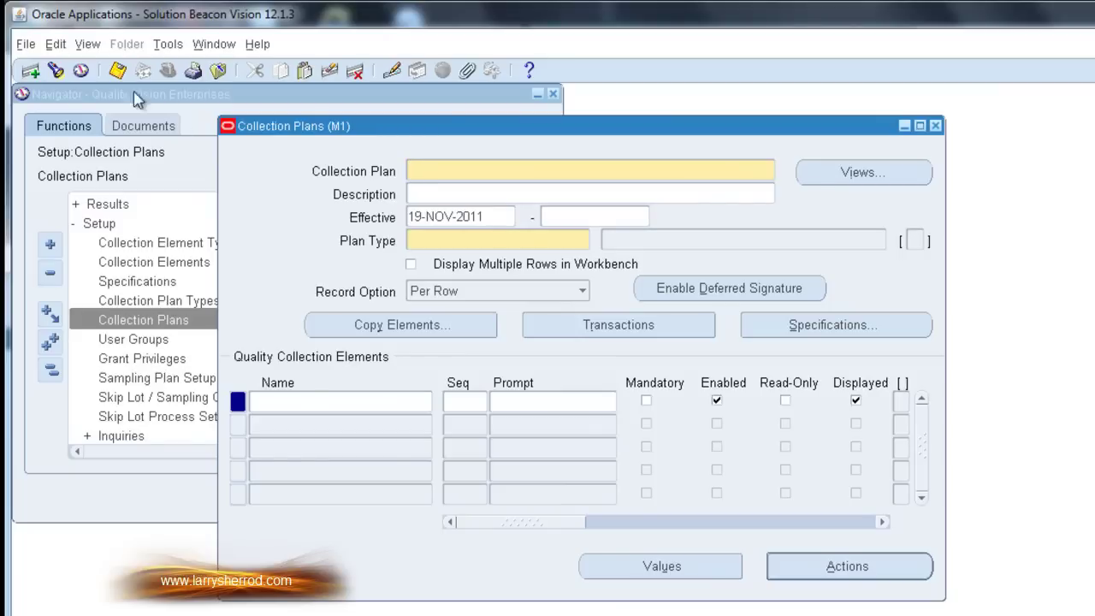
{"action": "left_click", "coordinate": [56, 72]}
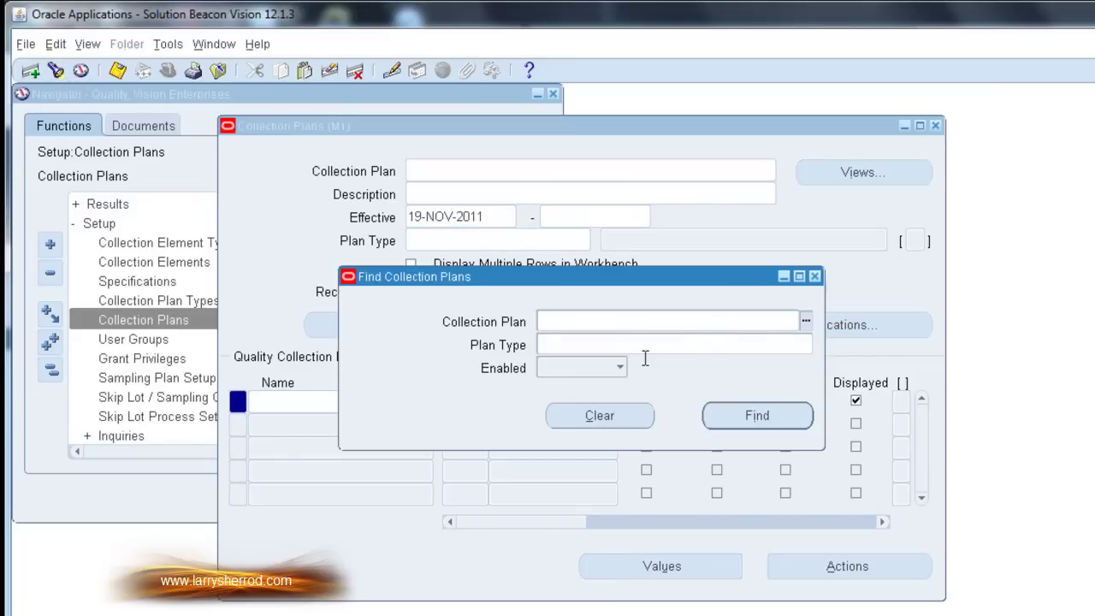
{"action": "left_click", "coordinate": [806, 321]}
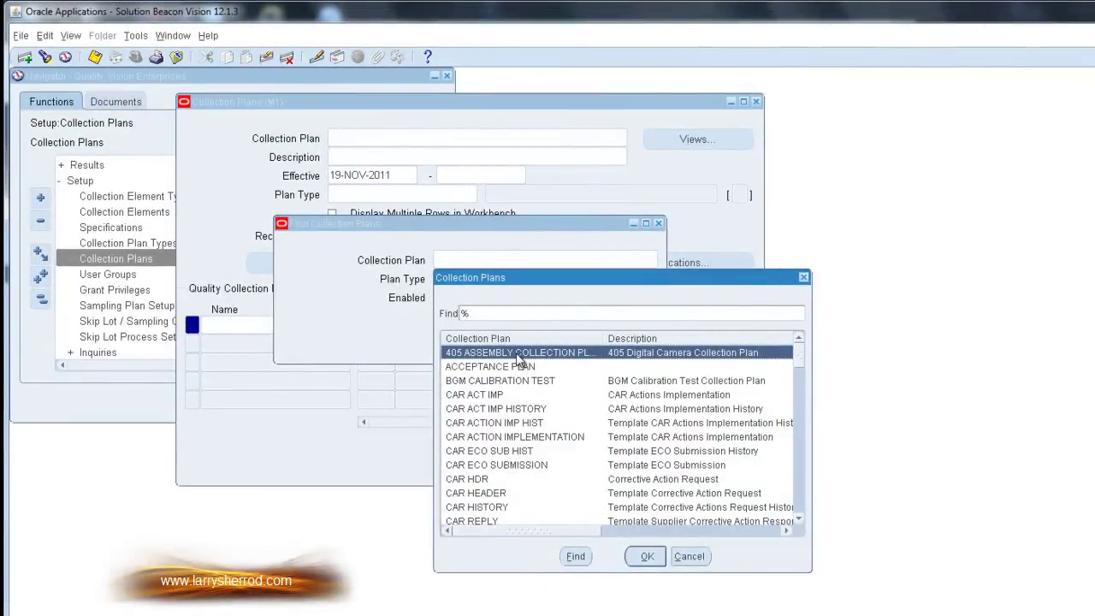
Load 405 ASSEMBLY COLLECTION PLAN and browse the plan types, keeping WIP Inspection.
{"action": "left_click", "coordinate": [647, 556]}
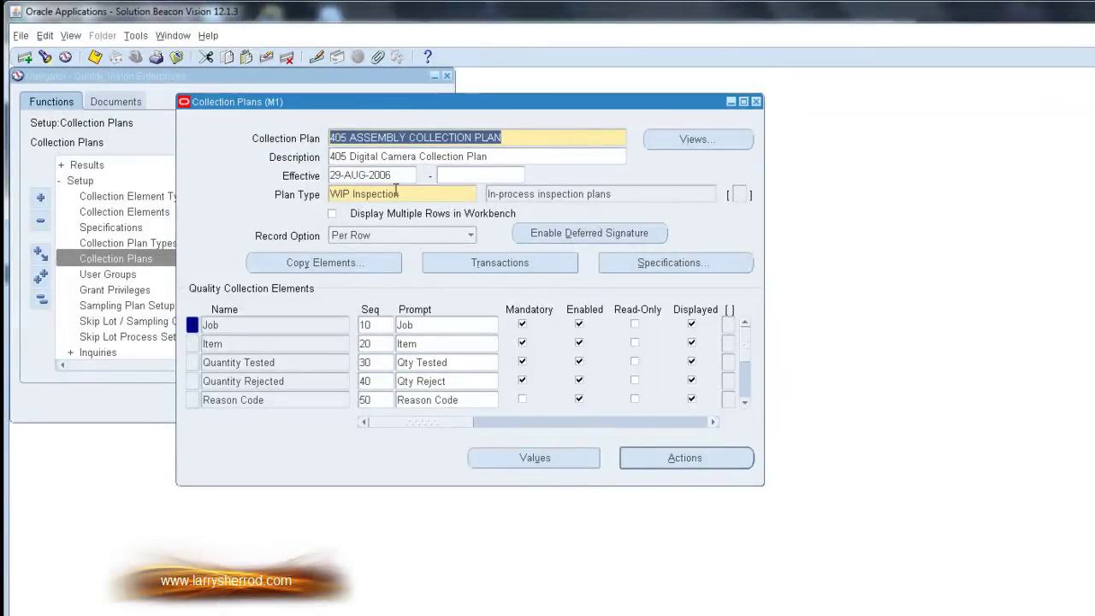
{"action": "left_click", "coordinate": [410, 195]}
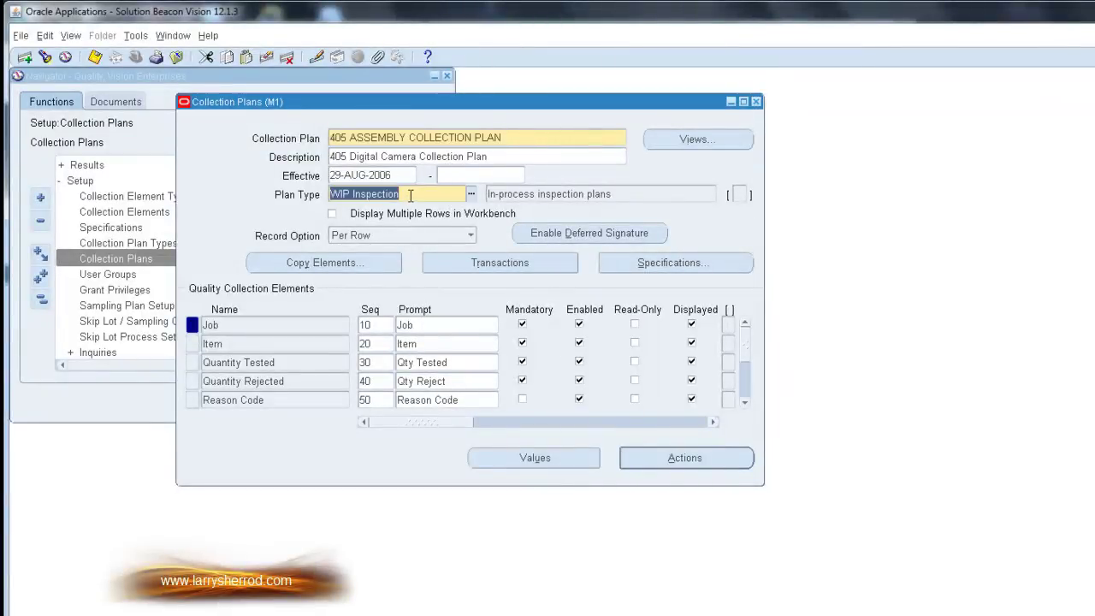
{"action": "left_click", "coordinate": [470, 195]}
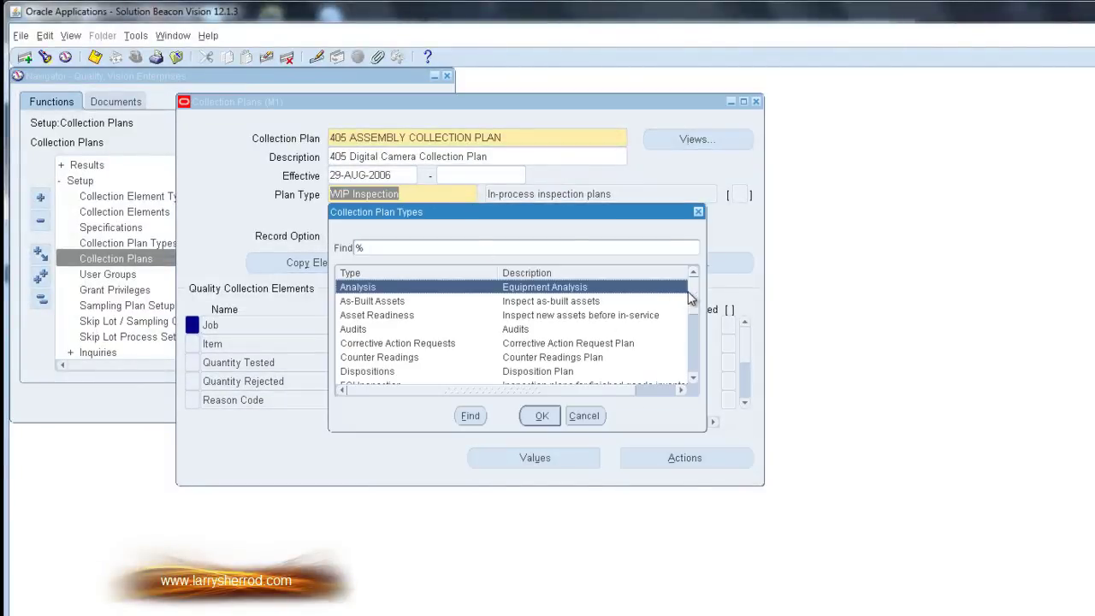
{"action": "scroll", "coordinate": [695, 310], "scroll_direction": "down", "scroll_amount": 1}
{"action": "scroll", "coordinate": [695, 310], "scroll_direction": "down", "scroll_amount": 1}
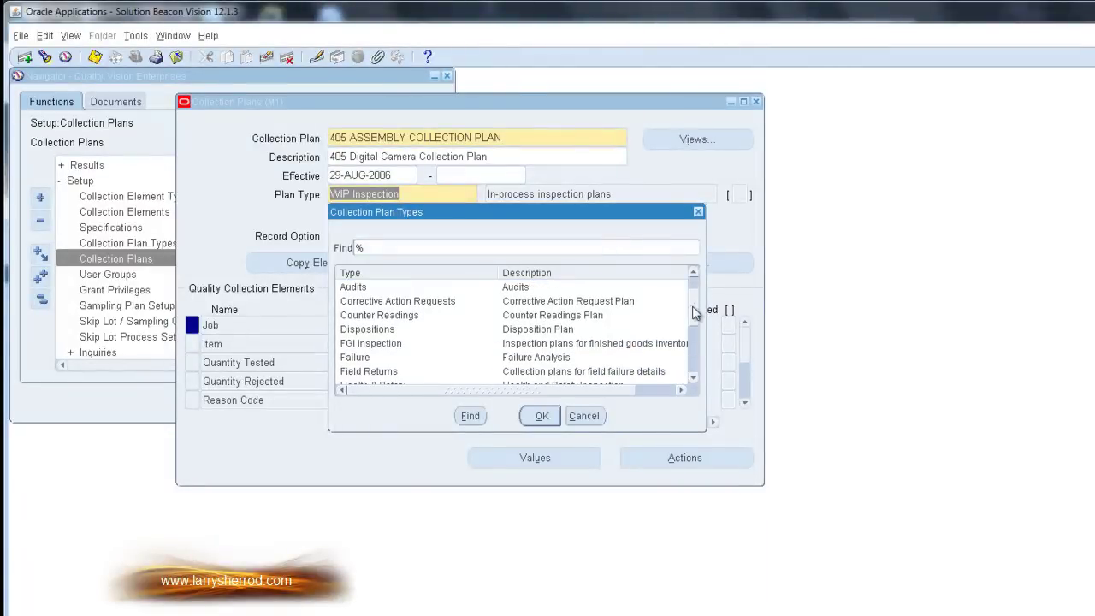
{"action": "left_click_drag", "start_coordinate": [695, 312], "coordinate": [695, 363]}
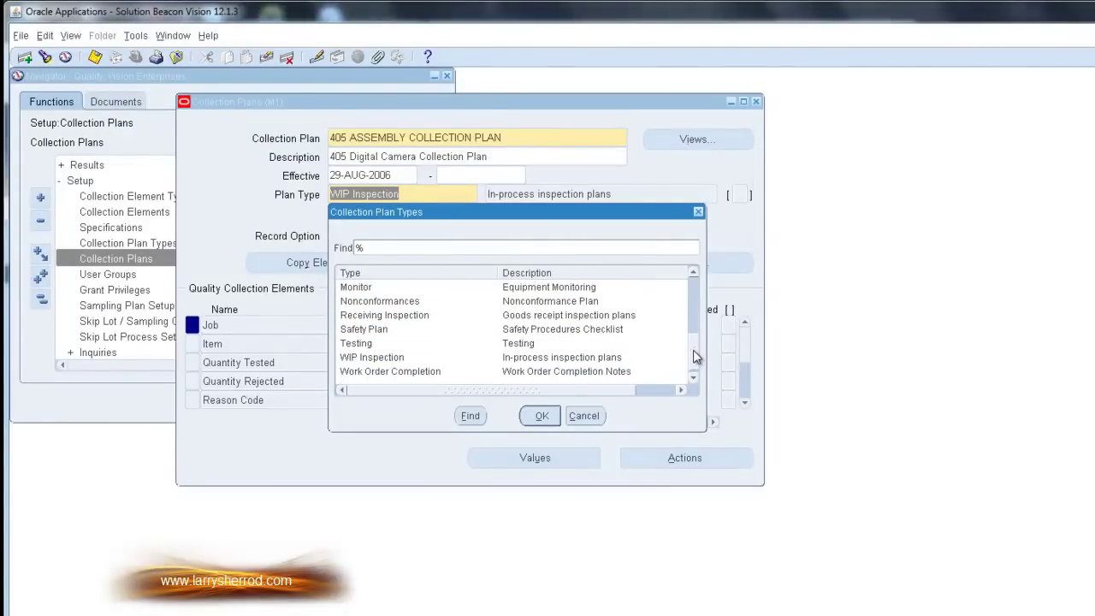
{"action": "left_click_drag", "start_coordinate": [695, 363], "coordinate": [696, 297]}
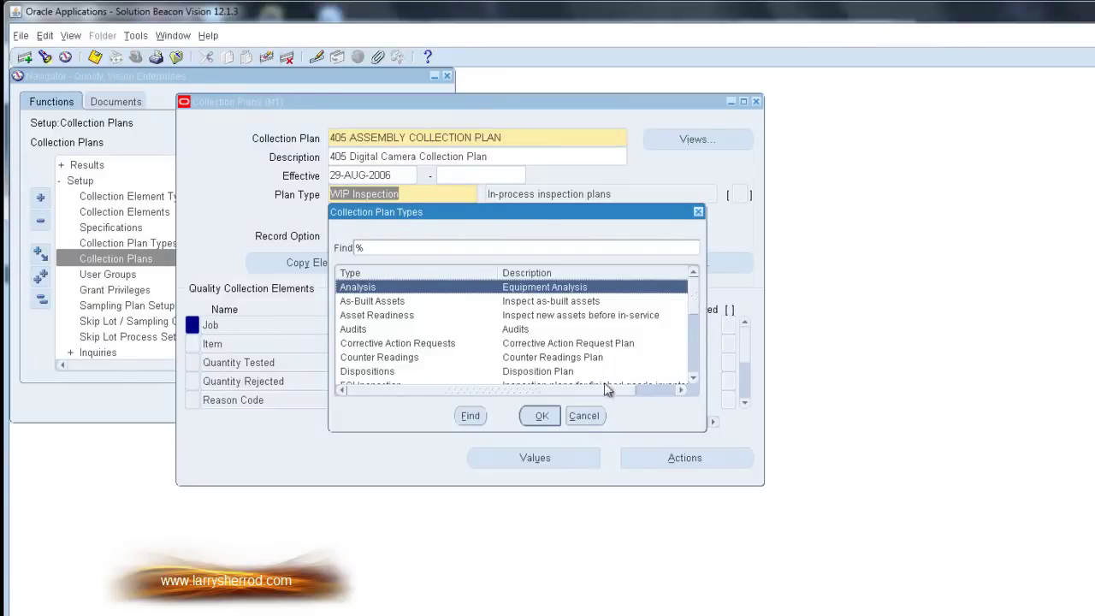
{"action": "left_click", "coordinate": [582, 416]}
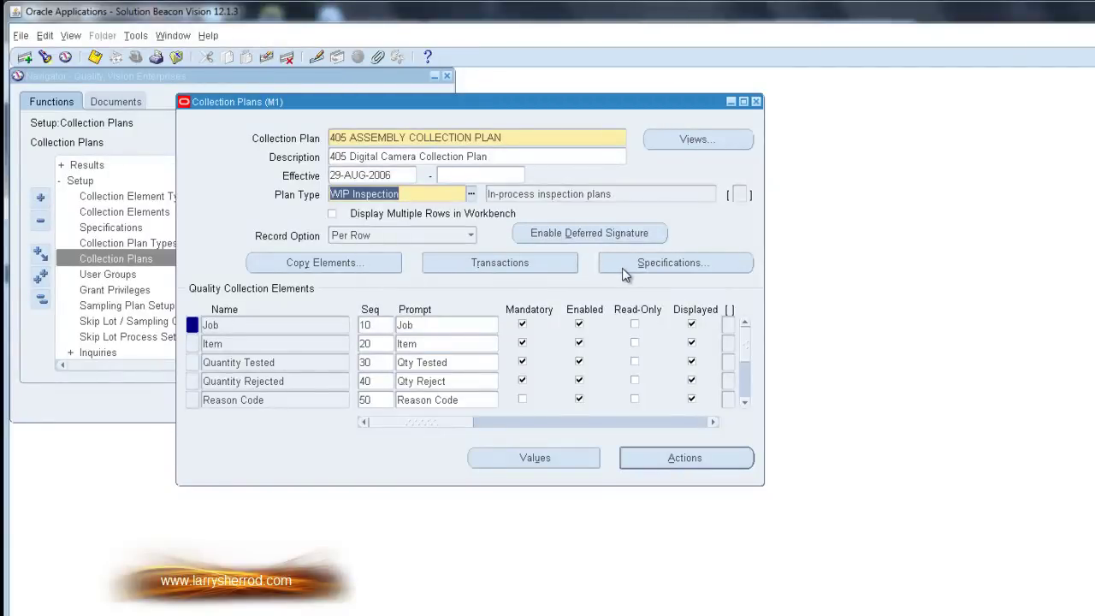
{"action": "left_click", "coordinate": [376, 265]}
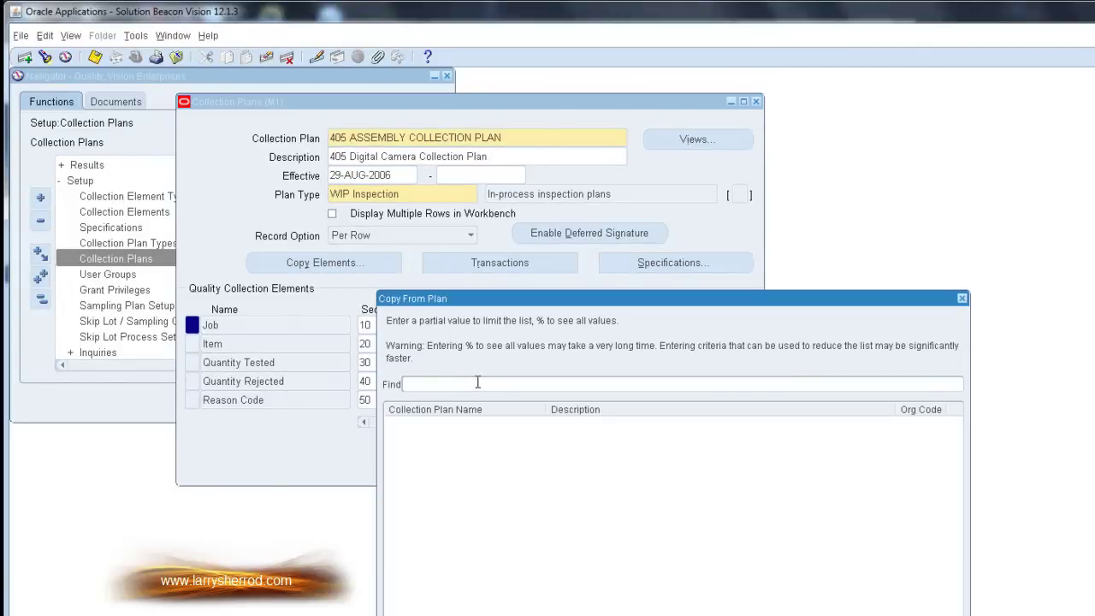
{"action": "type", "text": "5"}
{"action": "key", "text": "BackSpace"}
{"action": "type", "text": "%"}
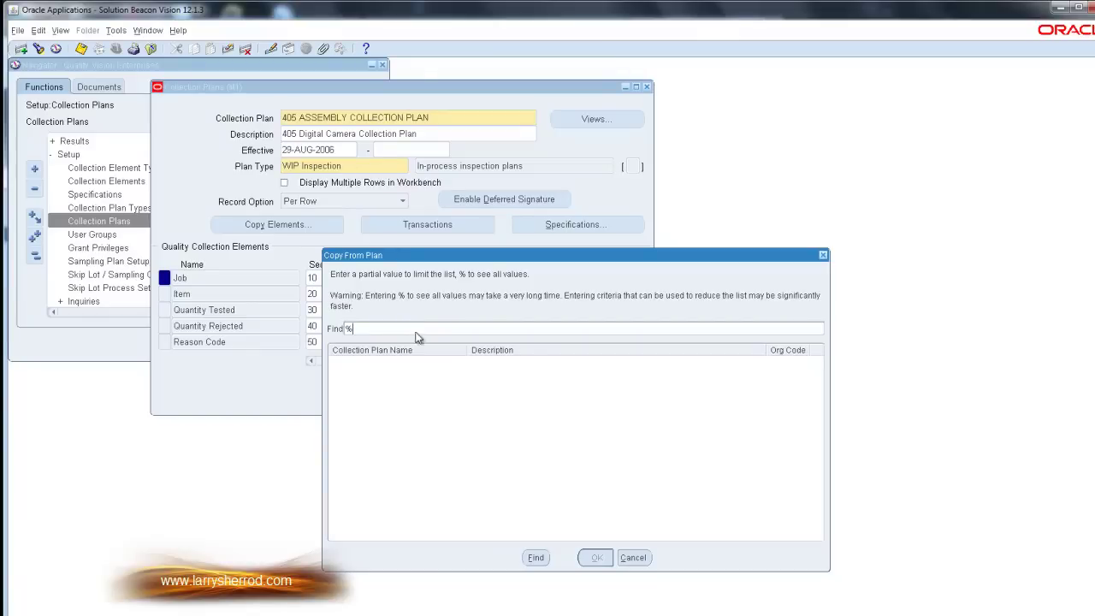
{"action": "left_click", "coordinate": [537, 557]}
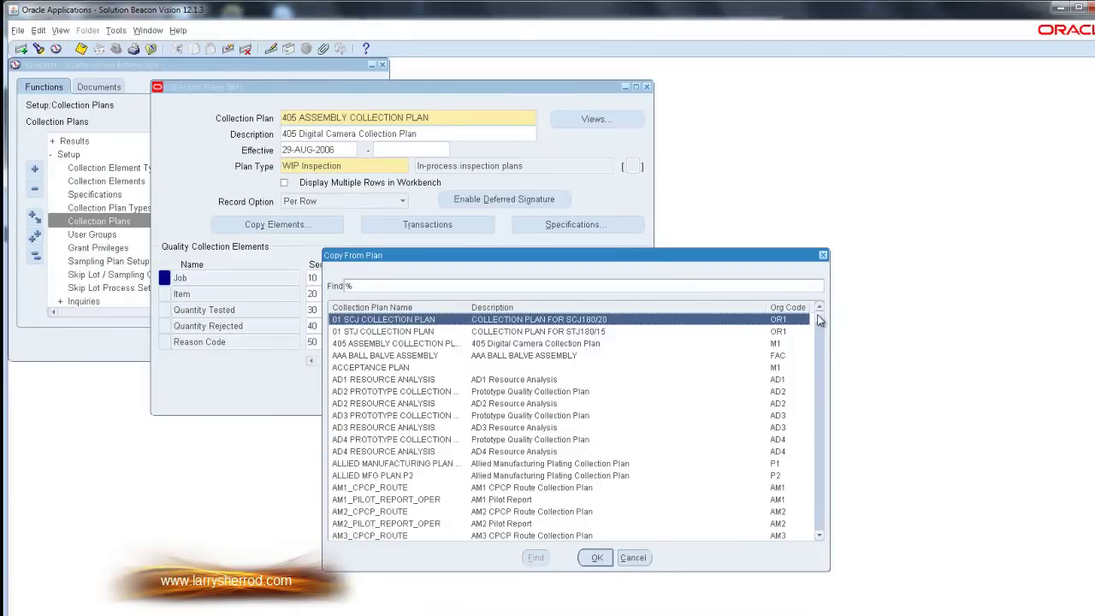
{"action": "left_click", "coordinate": [777, 382]}
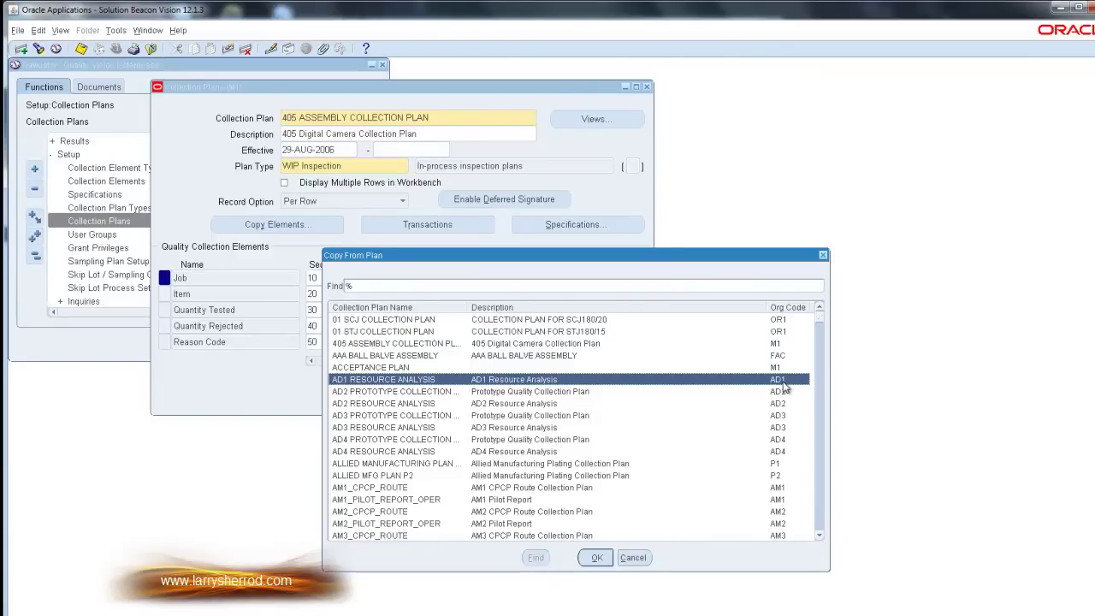
{"action": "left_click", "coordinate": [634, 558]}
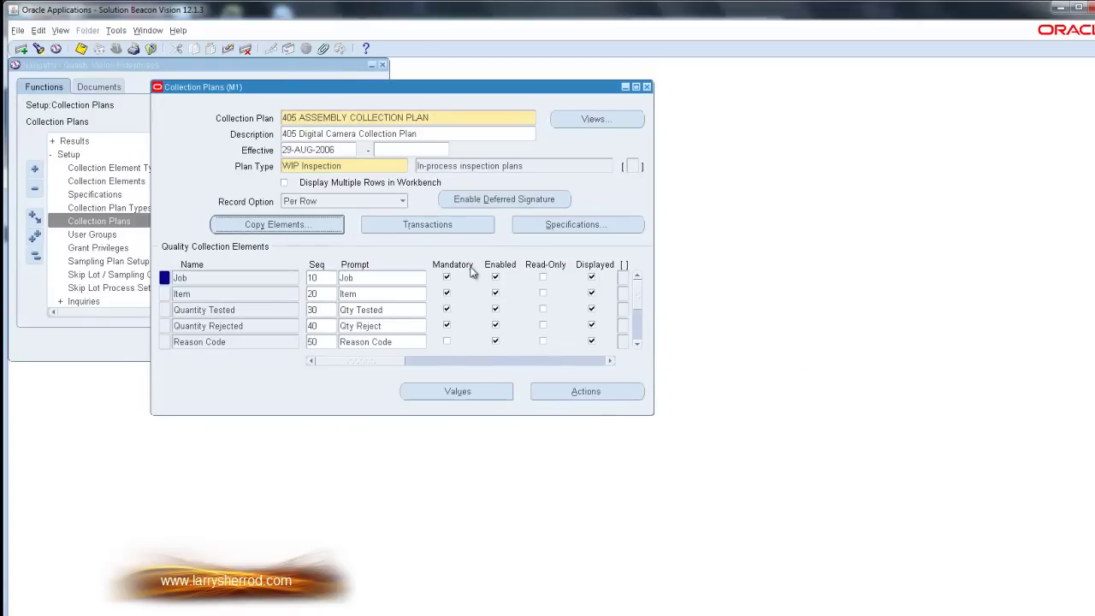
Open the 405 plan's Collection Transactions and list the available quality collection transactions.
{"action": "left_click", "coordinate": [431, 225]}
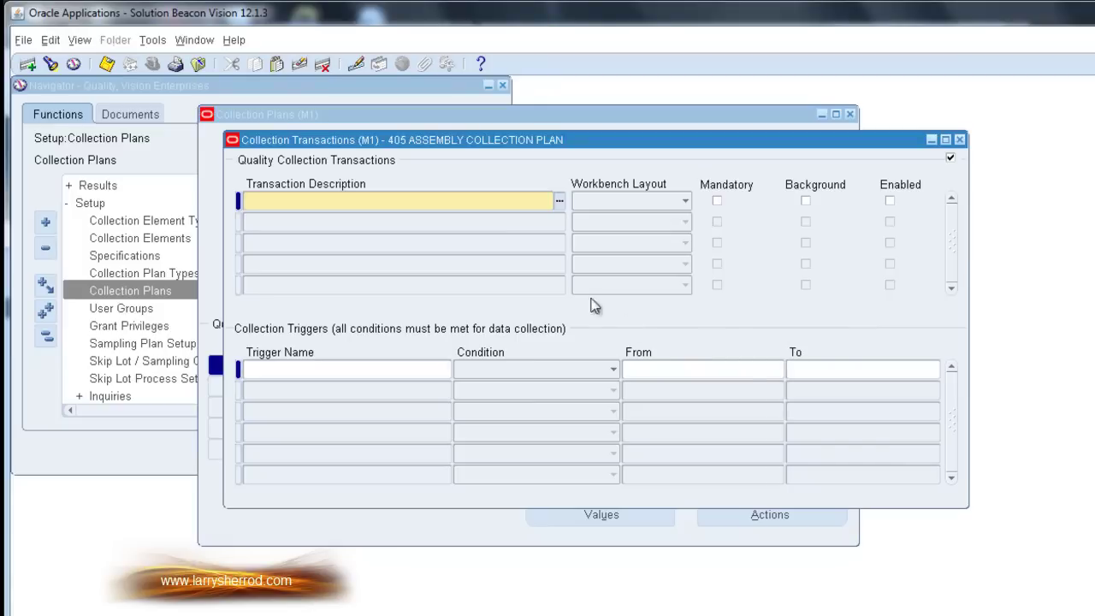
{"action": "left_click", "coordinate": [560, 202]}
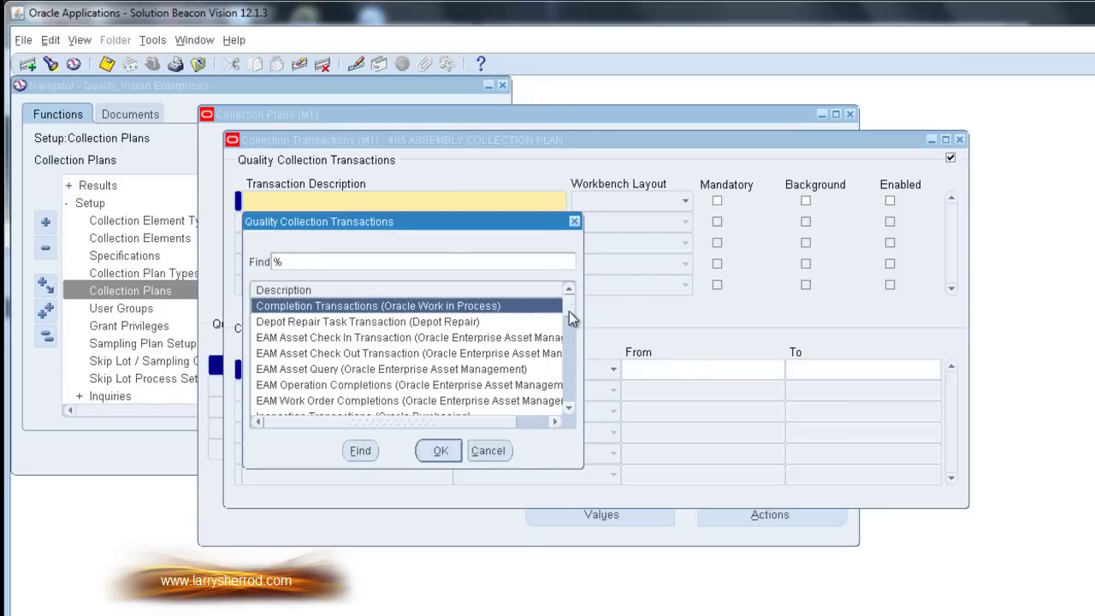
Assign Move Transactions (Oracle Work in Process) as the plan's collection transaction.
{"action": "left_click_drag", "start_coordinate": [569, 312], "coordinate": [566, 392]}
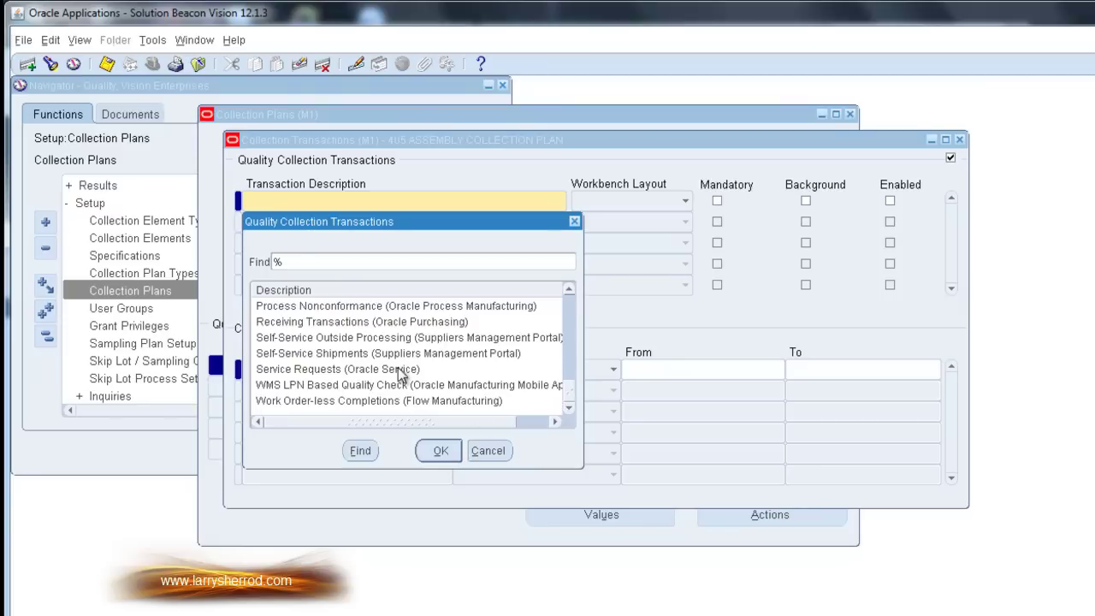
{"action": "left_click", "coordinate": [386, 329]}
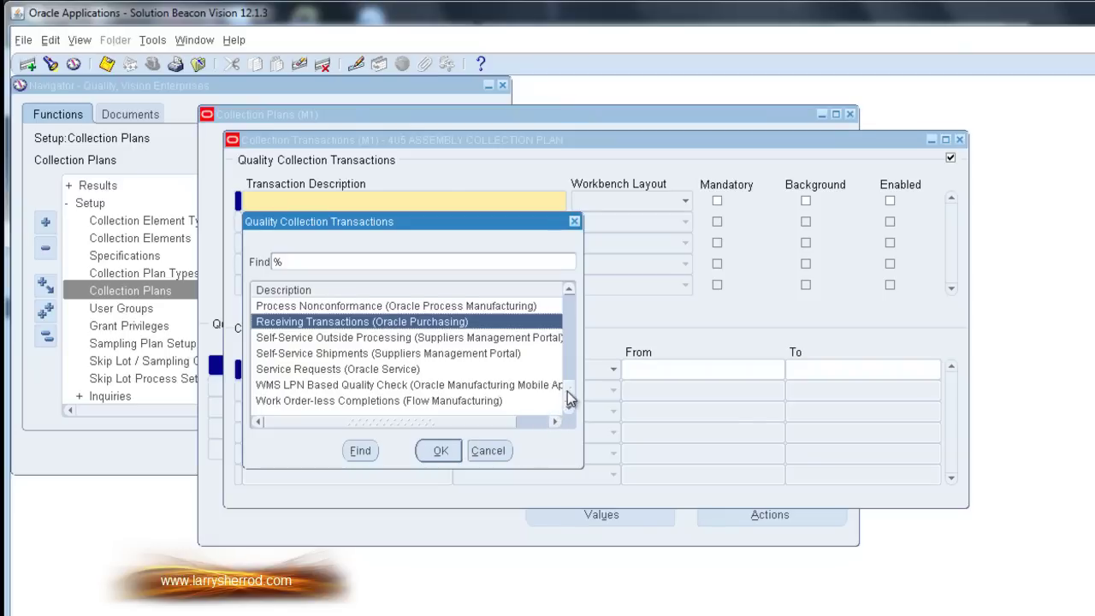
{"action": "scroll", "coordinate": [569, 386], "scroll_direction": "up", "scroll_amount": 4}
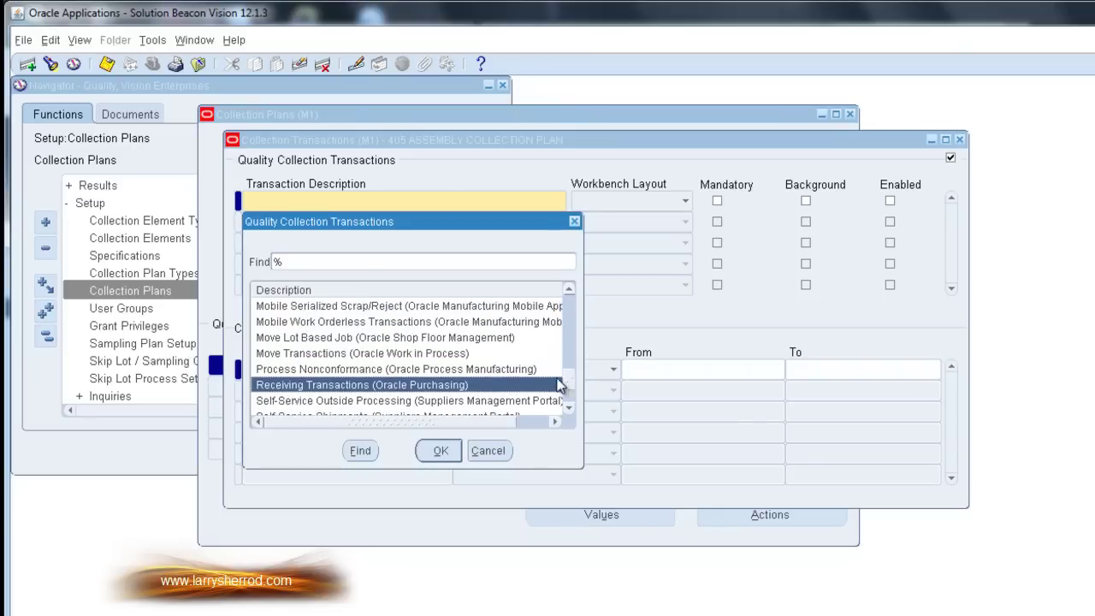
{"action": "left_click", "coordinate": [334, 308]}
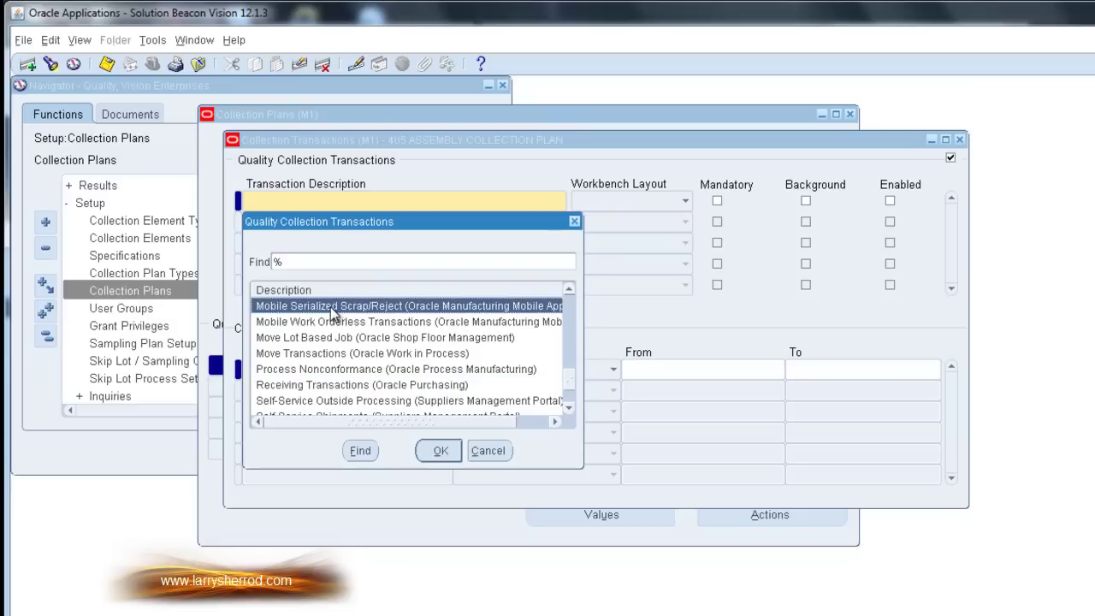
{"action": "left_click", "coordinate": [338, 353]}
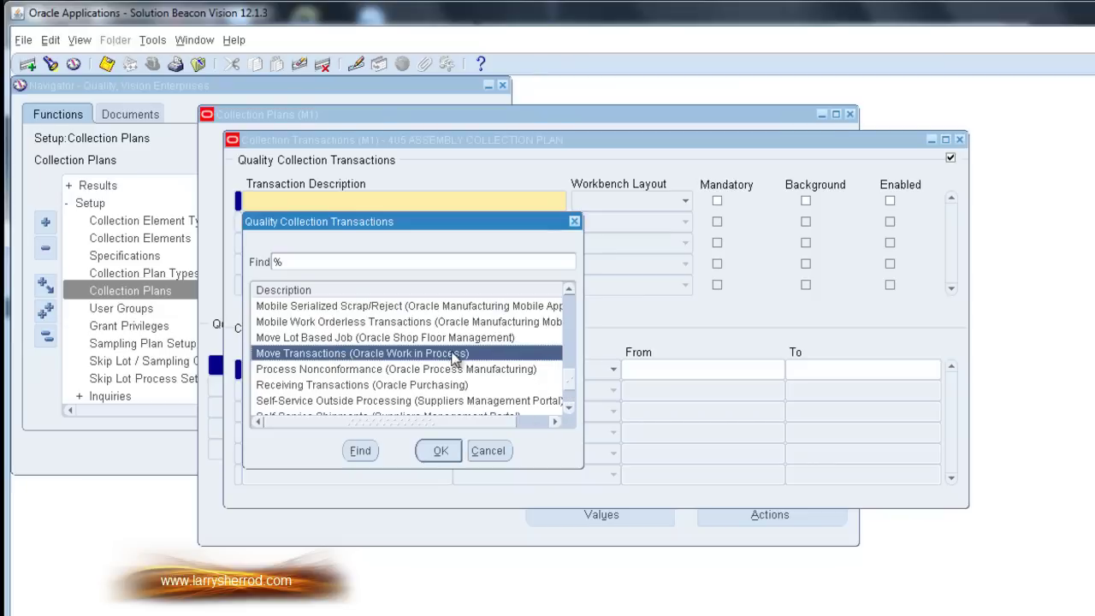
{"action": "left_click_drag", "start_coordinate": [568, 390], "coordinate": [575, 297]}
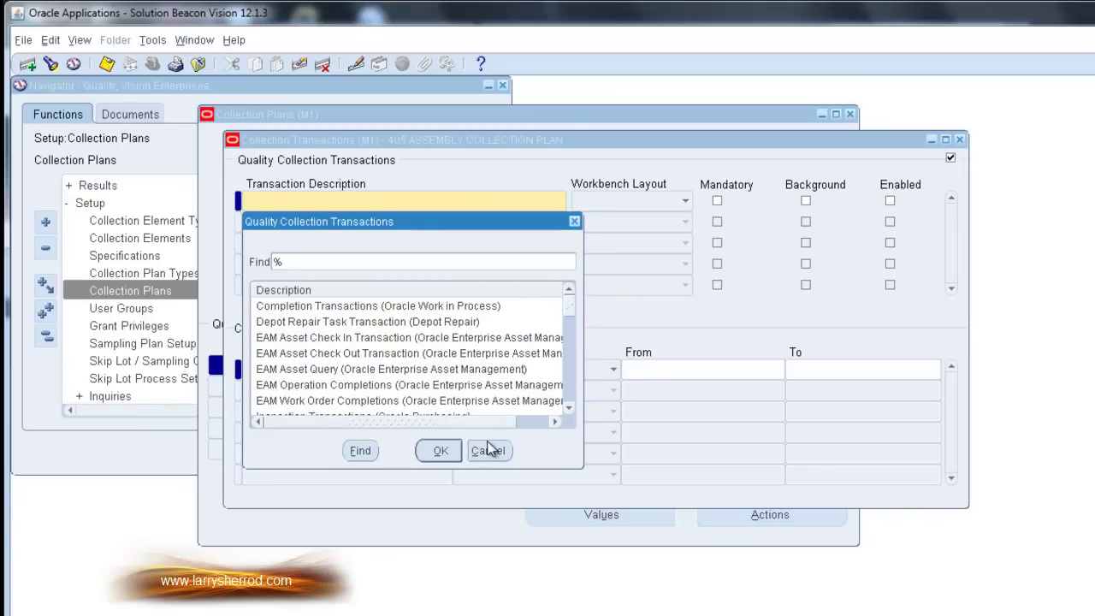
{"action": "left_click", "coordinate": [374, 308]}
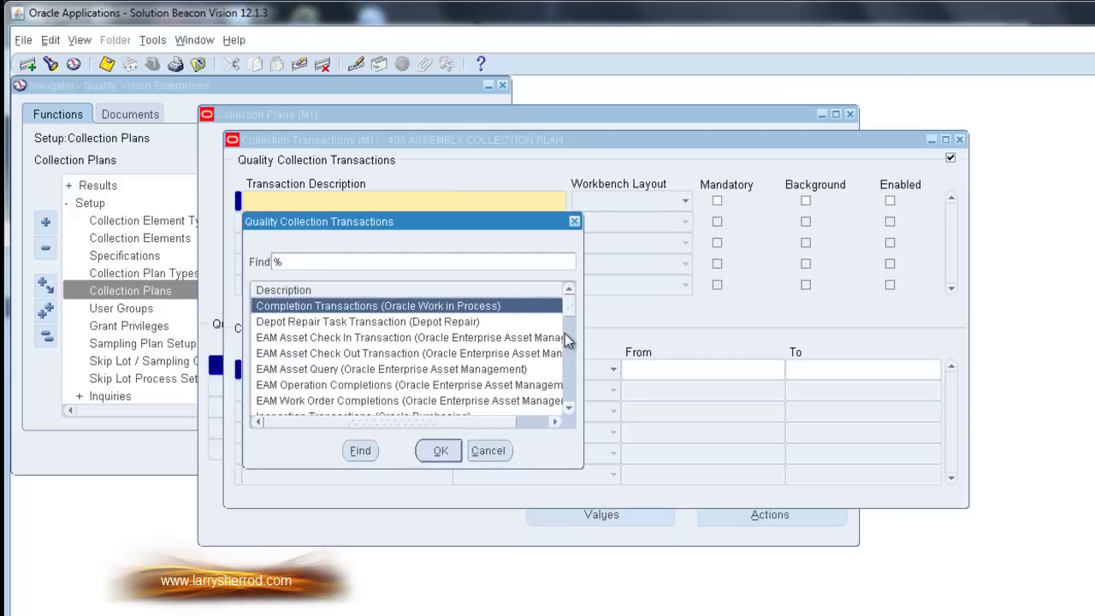
{"action": "mouse_move", "coordinate": [570, 318]}
{"action": "left_mouse_down"}
{"action": "mouse_move", "coordinate": [569, 407]}
{"action": "mouse_move", "coordinate": [566, 394]}
{"action": "left_mouse_up"}
{"action": "left_click", "coordinate": [373, 369]}
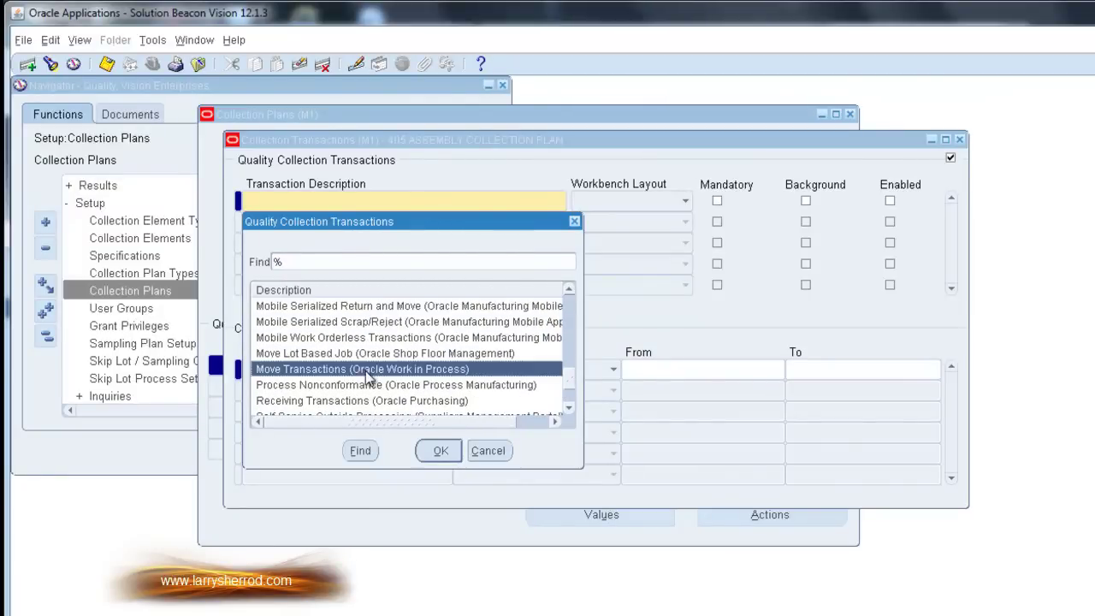
{"action": "left_click", "coordinate": [437, 451]}
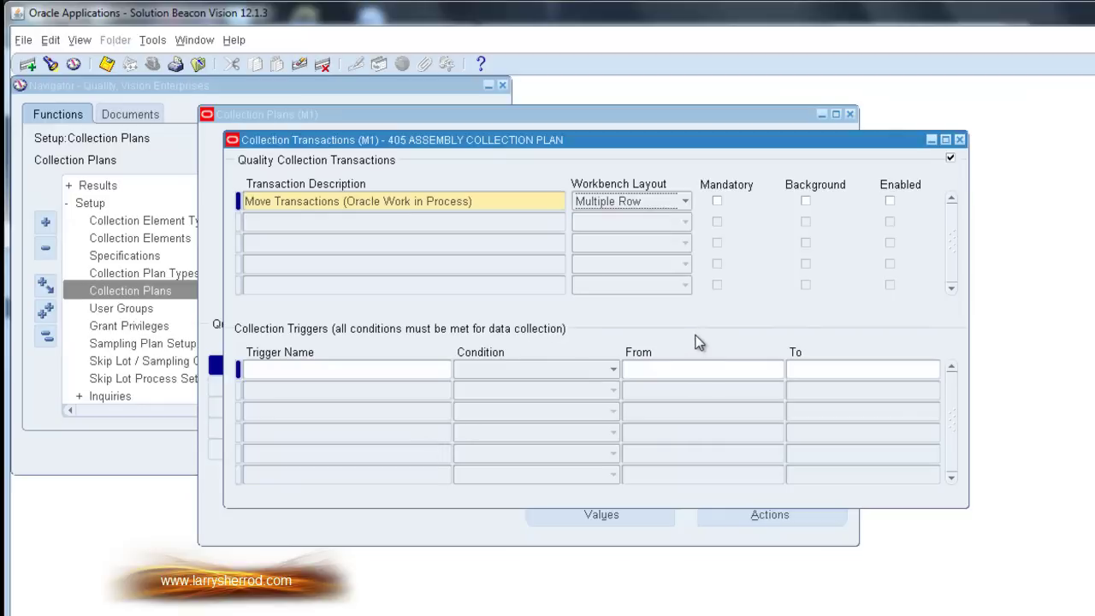
Make Move Transactions collection mandatory and enabled, and add a To Department trigger.
{"action": "left_click", "coordinate": [717, 200]}
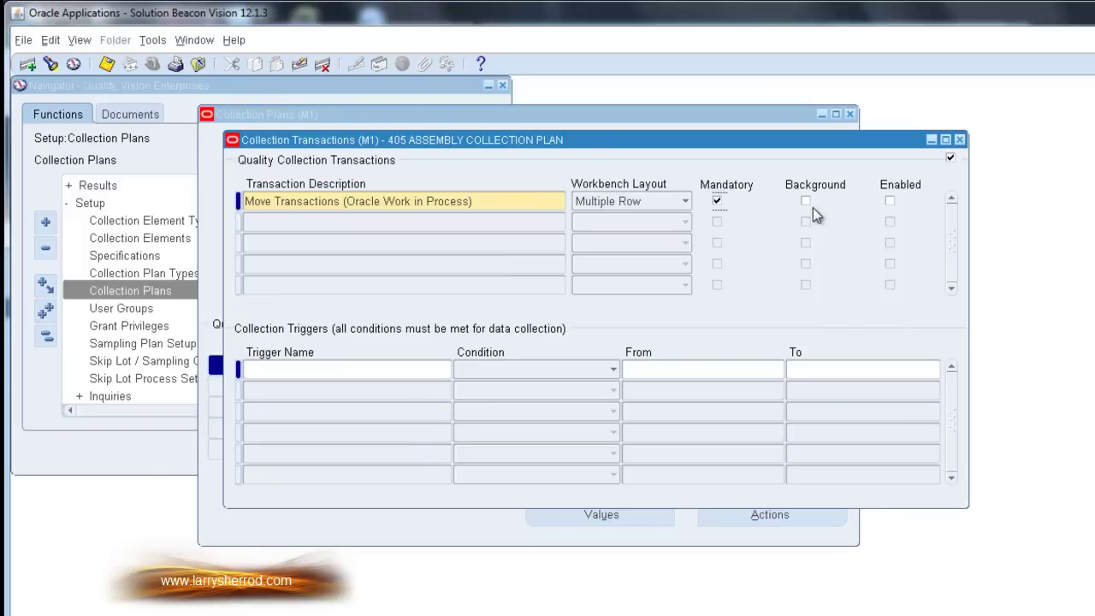
{"action": "left_click", "coordinate": [891, 202]}
{"action": "left_click", "coordinate": [419, 371]}
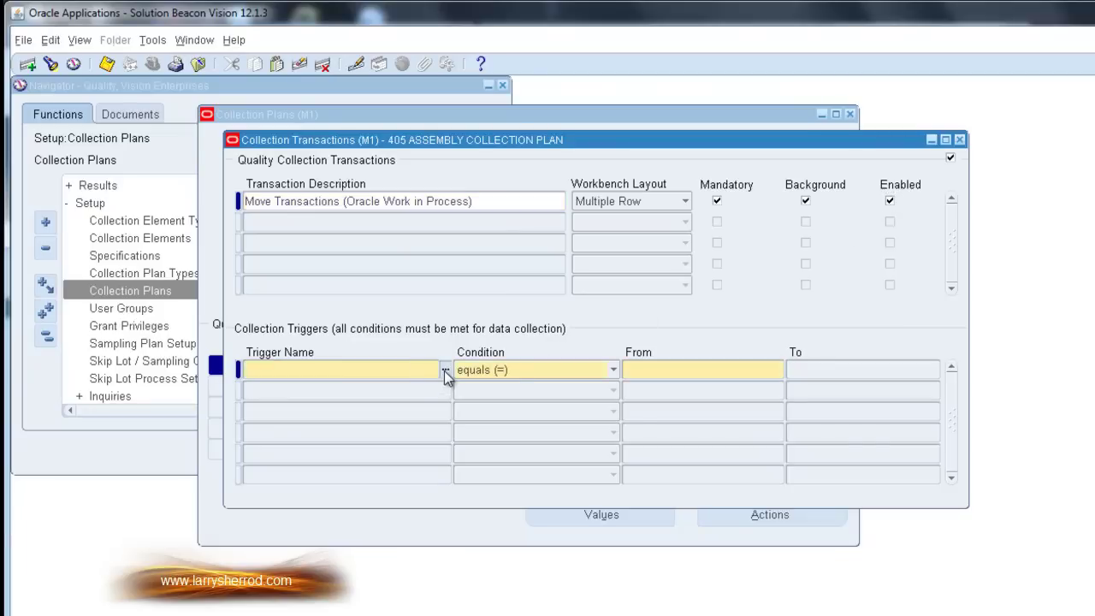
{"action": "left_click", "coordinate": [444, 370]}
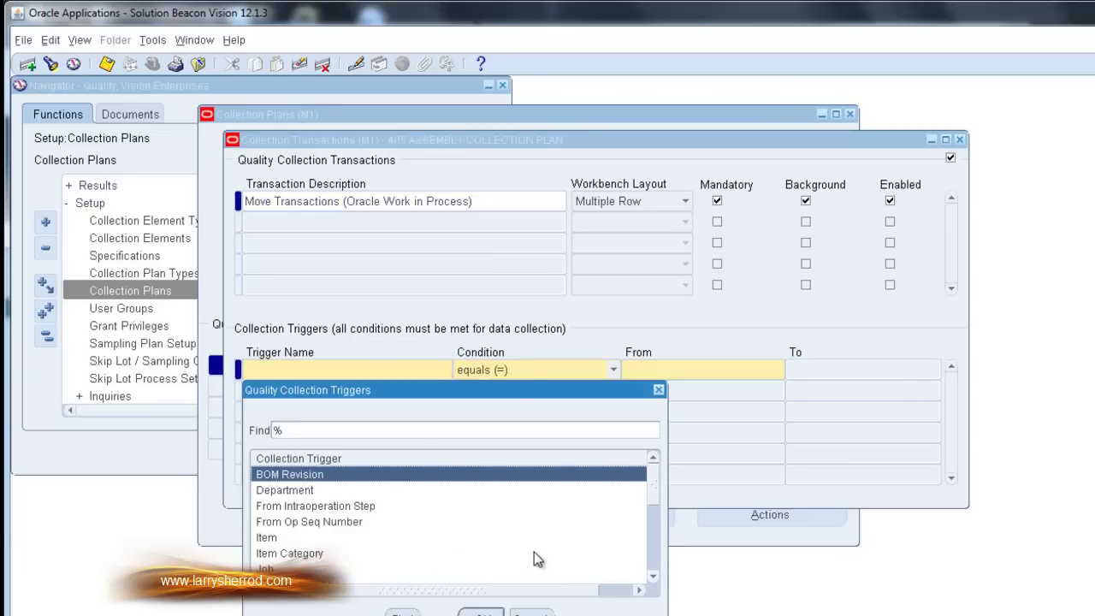
{"action": "left_click_drag", "start_coordinate": [650, 492], "coordinate": [644, 513]}
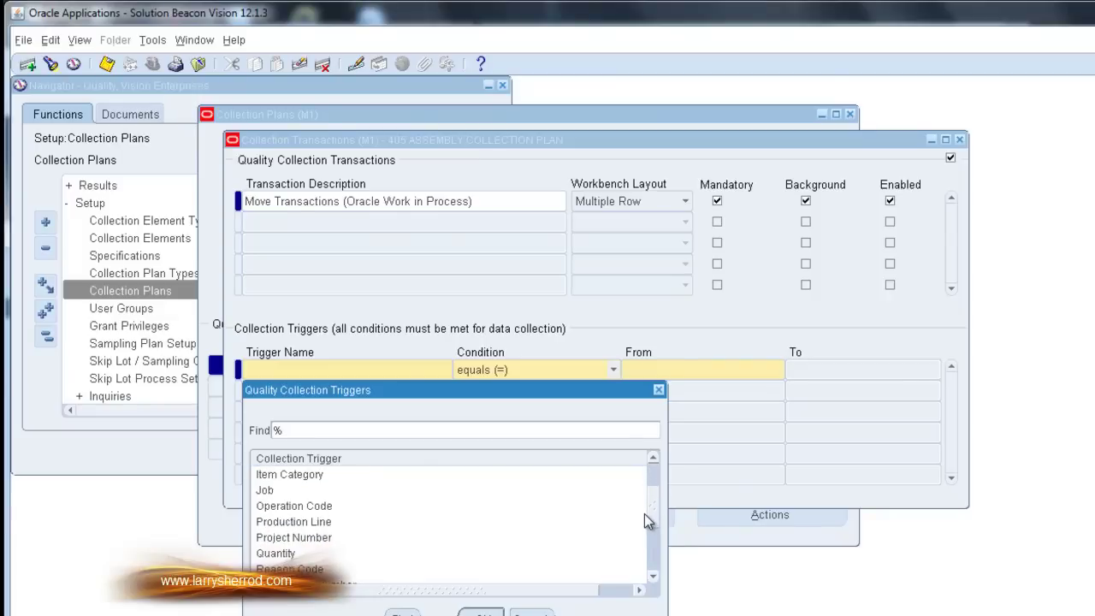
{"action": "scroll", "coordinate": [644, 517], "scroll_direction": "down", "scroll_amount": 3}
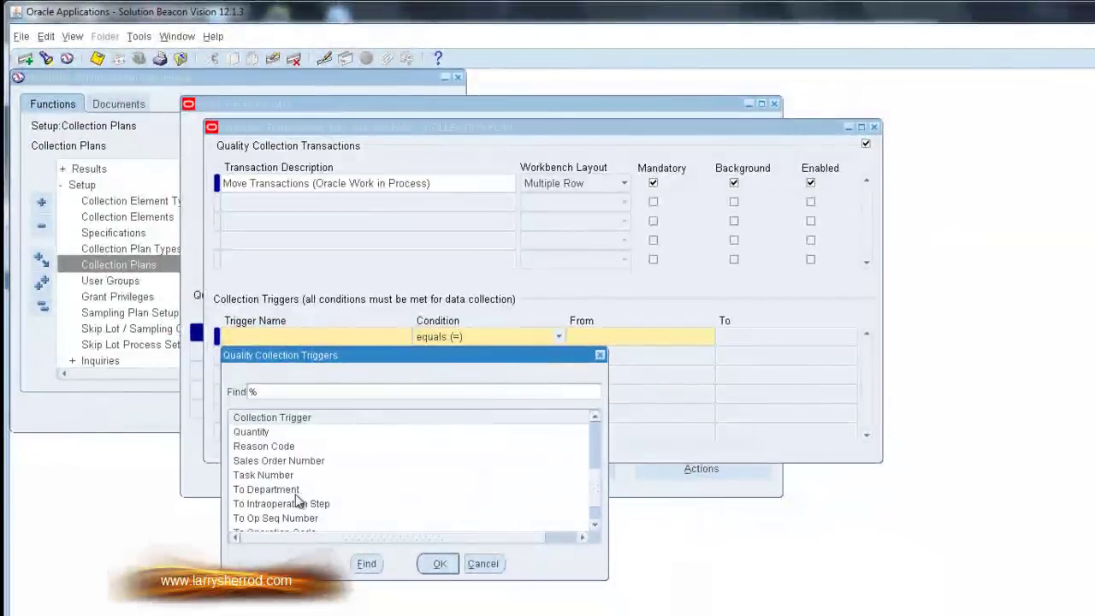
{"action": "left_click", "coordinate": [291, 491]}
Set the To Department trigger condition to equals Assembly.
{"action": "left_click", "coordinate": [435, 568]}
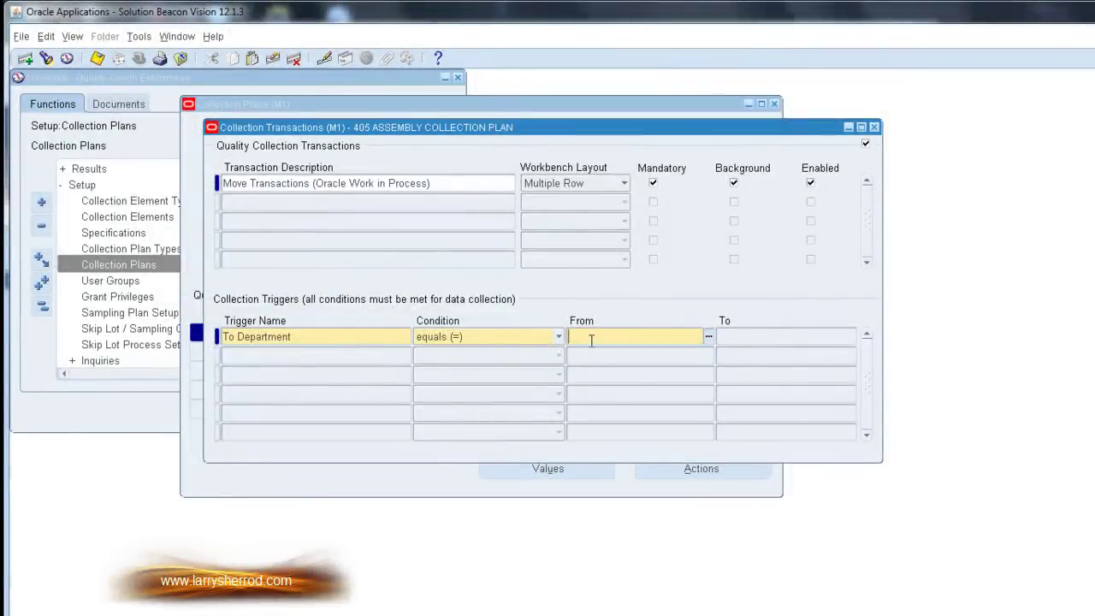
{"action": "left_click", "coordinate": [557, 338]}
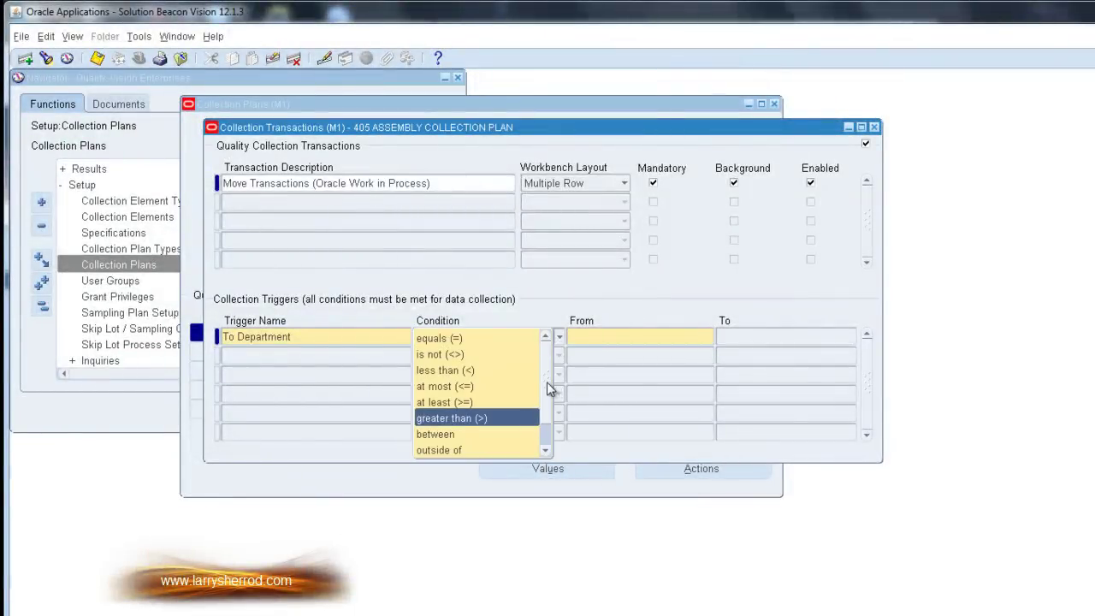
{"action": "scroll", "coordinate": [546, 409], "scroll_direction": "down", "scroll_amount": 1}
{"action": "scroll", "coordinate": [547, 374], "scroll_direction": "up", "scroll_amount": 1}
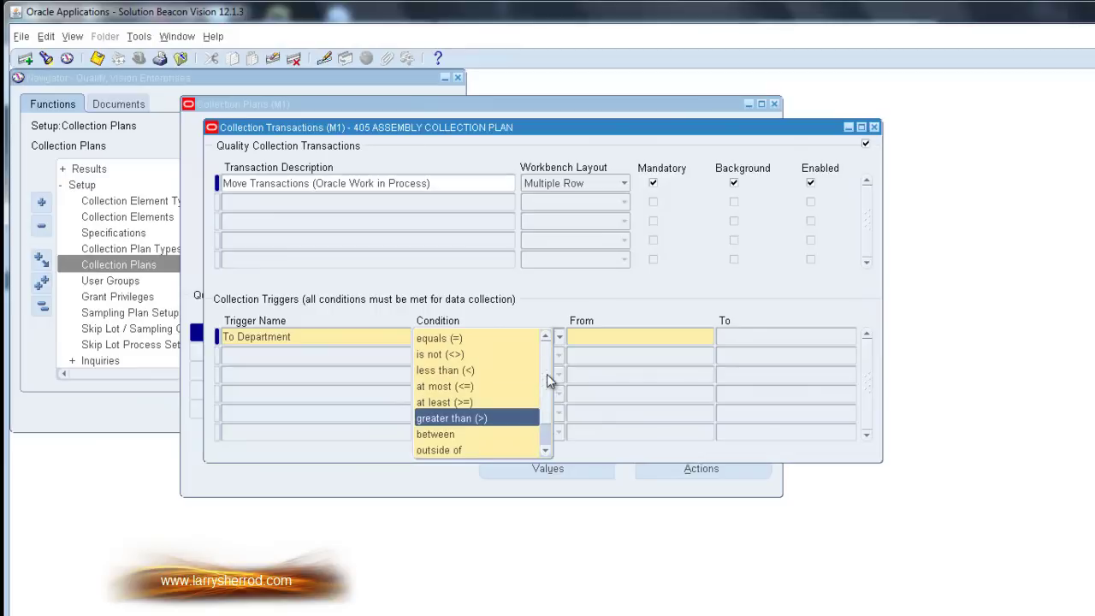
{"action": "left_click", "coordinate": [578, 336]}
{"action": "left_click", "coordinate": [709, 338]}
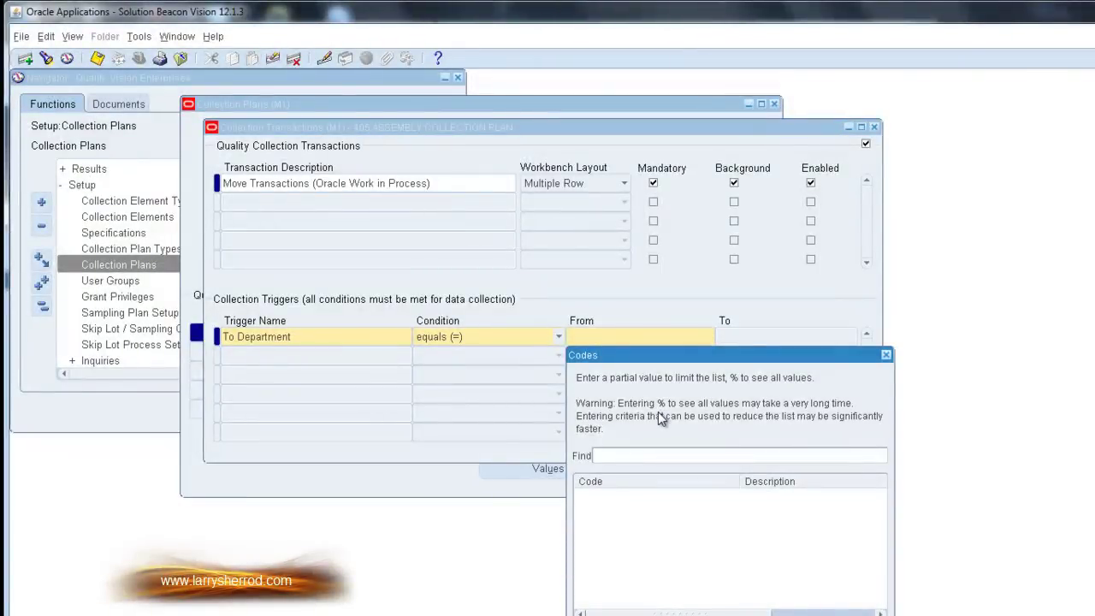
{"action": "type", "text": "%"}
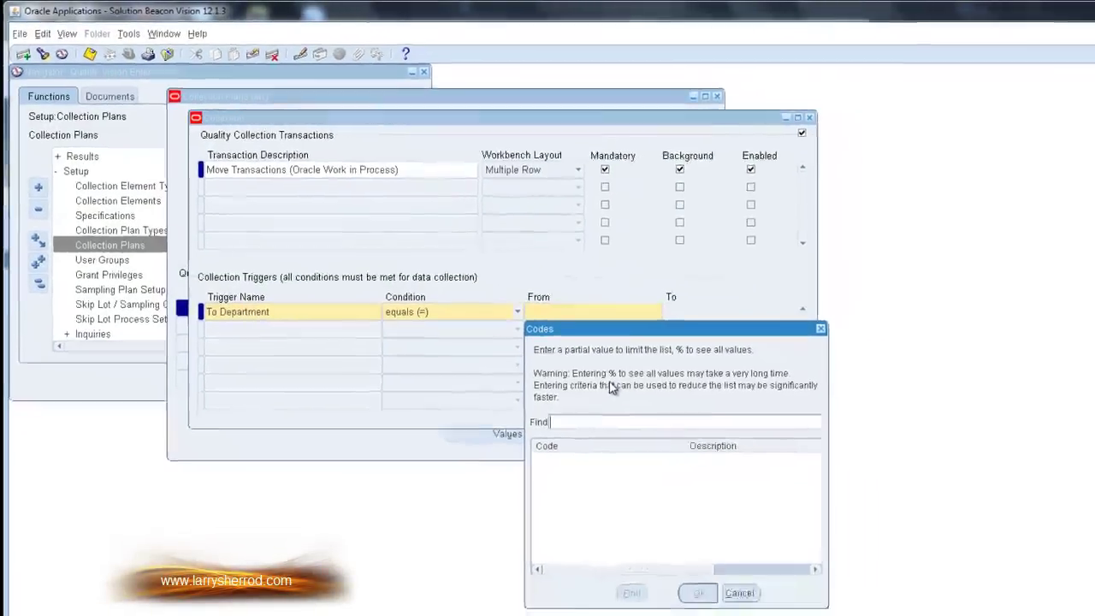
{"action": "left_click", "coordinate": [609, 571]}
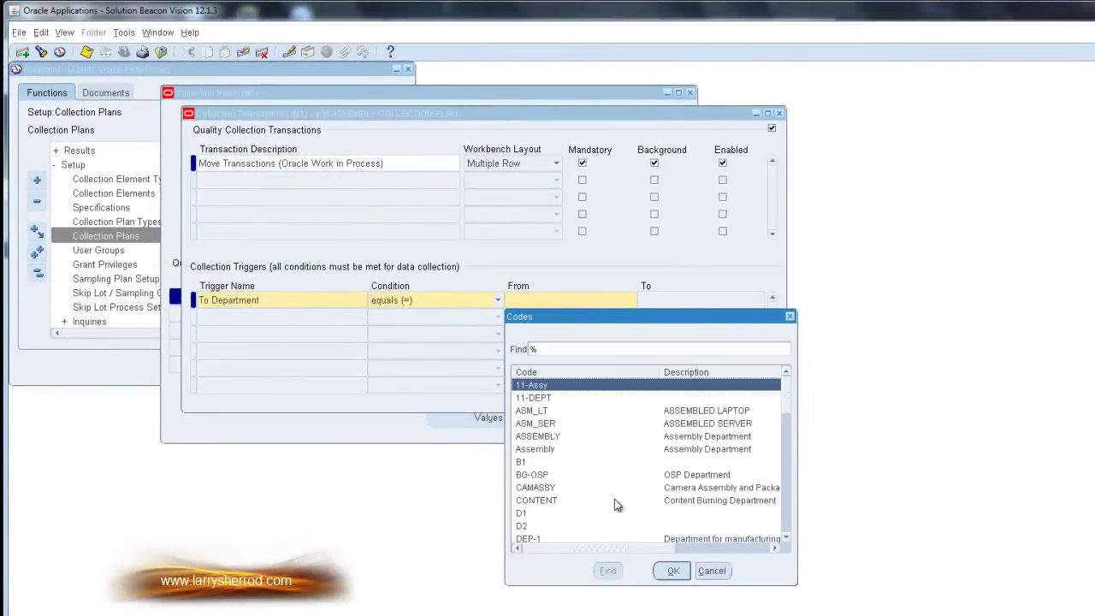
{"action": "left_click", "coordinate": [539, 449]}
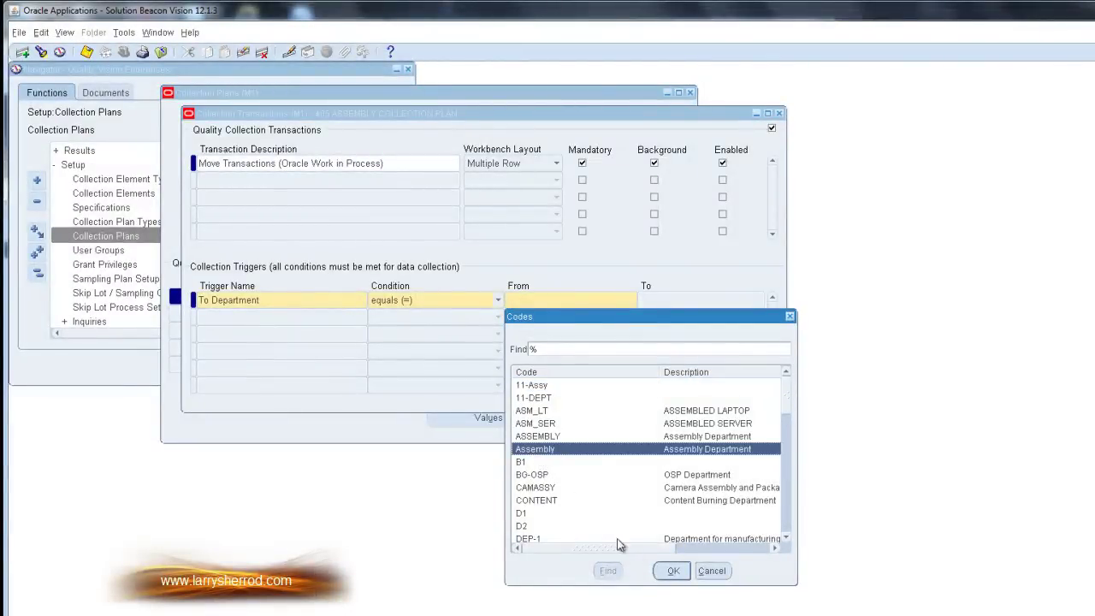
{"action": "left_click", "coordinate": [670, 571]}
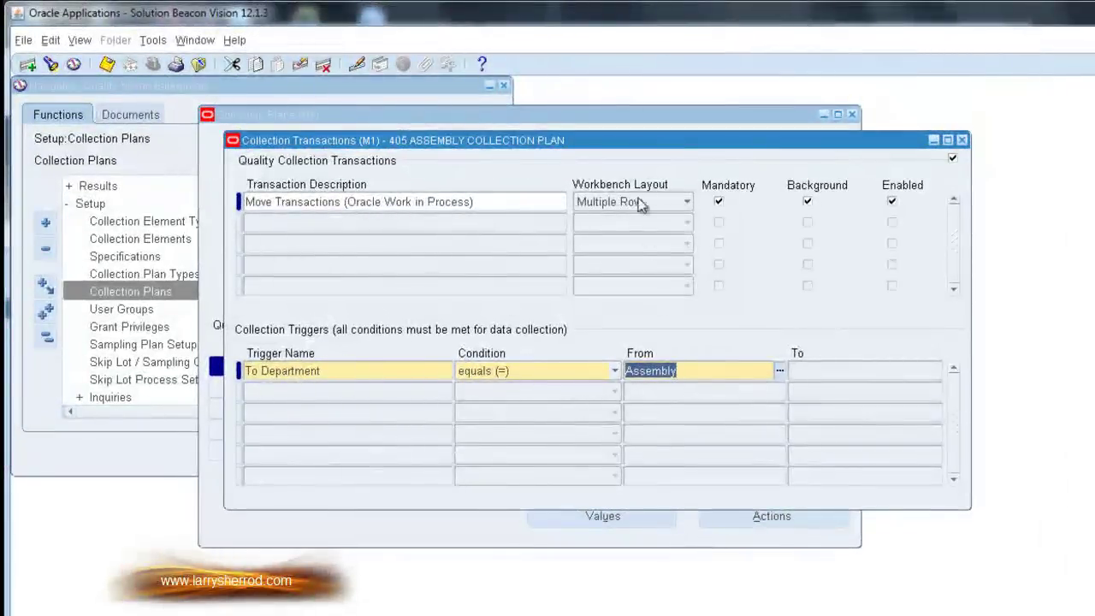
{"action": "left_click_drag", "start_coordinate": [616, 141], "coordinate": [700, 202]}
Close the Collection Transactions window, returning to the 405 Assembly plan's elements.
{"action": "left_click", "coordinate": [634, 146]}
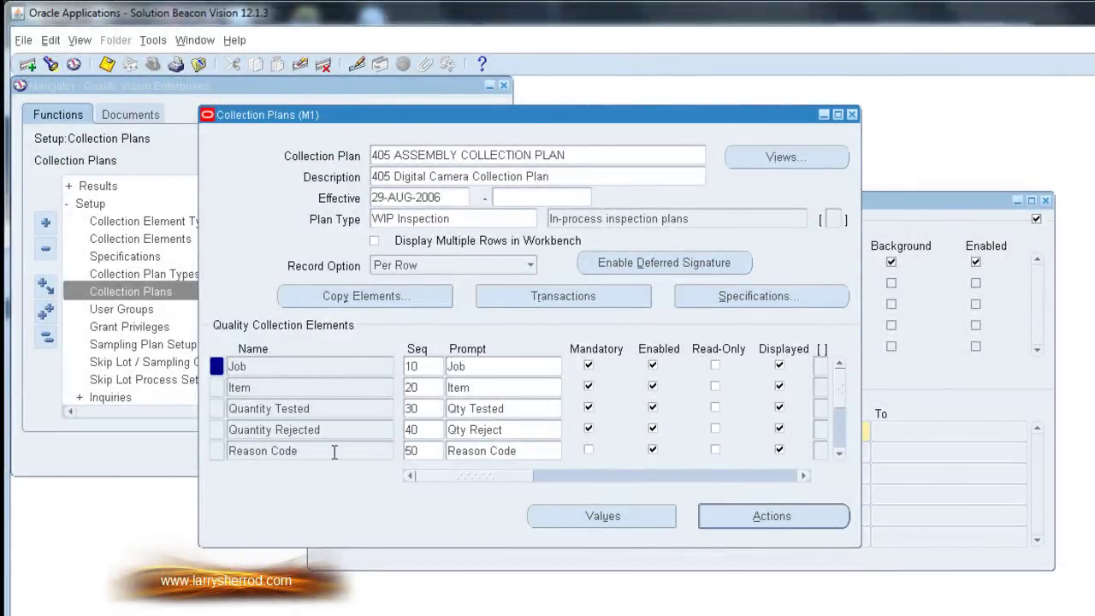
{"action": "left_click", "coordinate": [877, 202]}
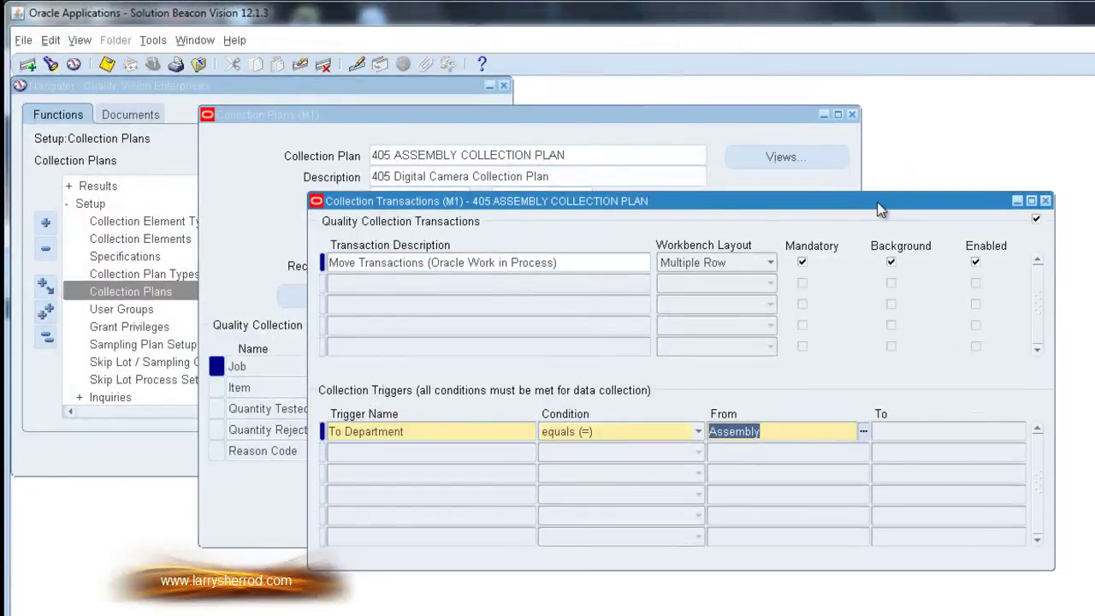
{"action": "left_click", "coordinate": [1045, 202]}
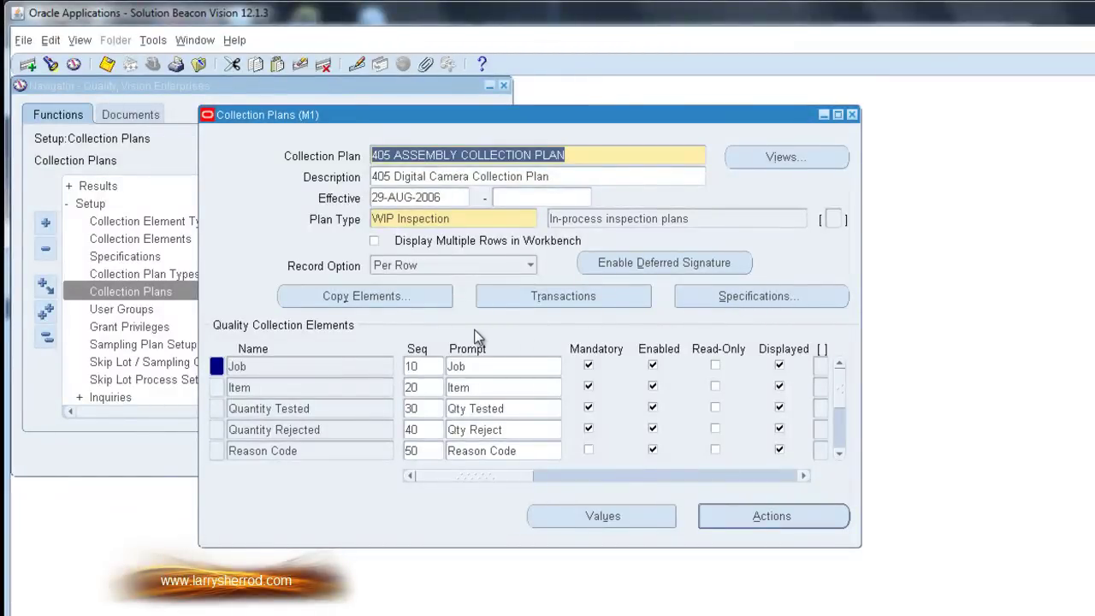
{"action": "left_click", "coordinate": [363, 366]}
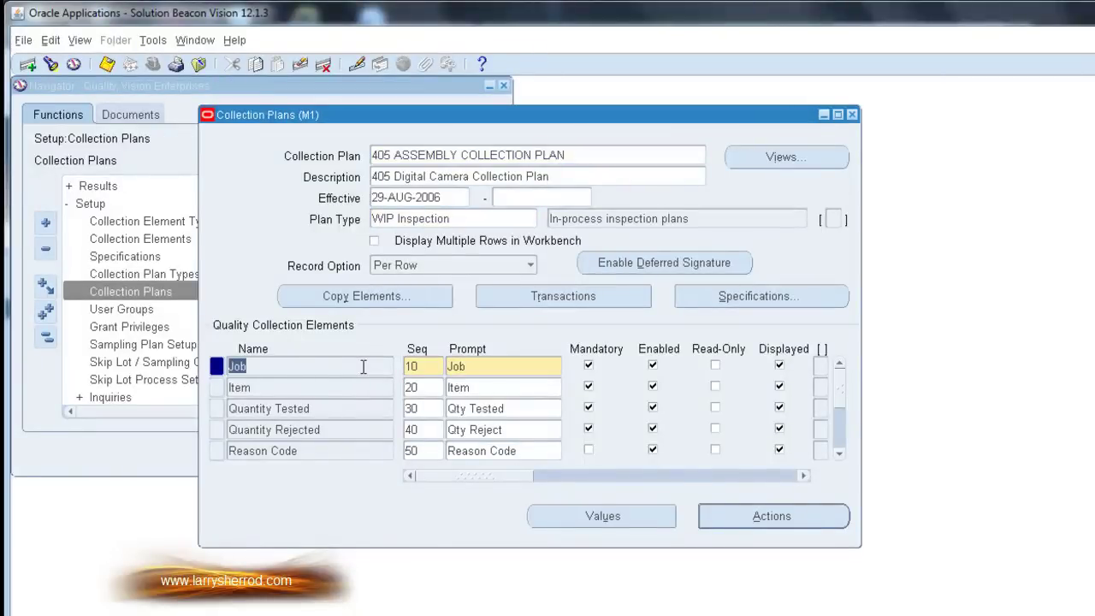
{"action": "left_click", "coordinate": [363, 387]}
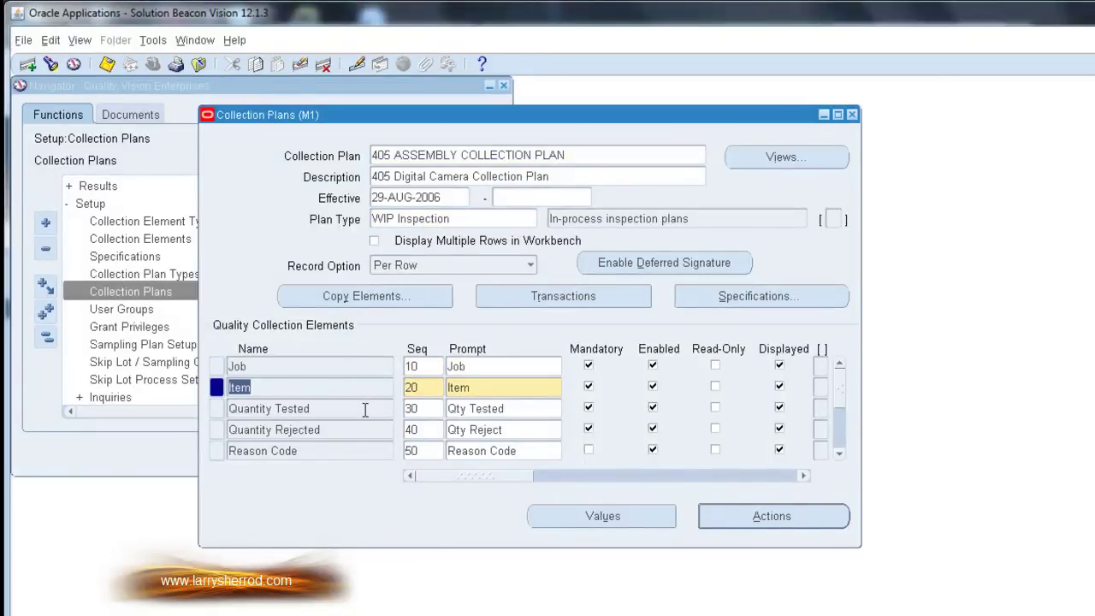
{"action": "left_click", "coordinate": [365, 408]}
{"action": "left_click", "coordinate": [365, 430]}
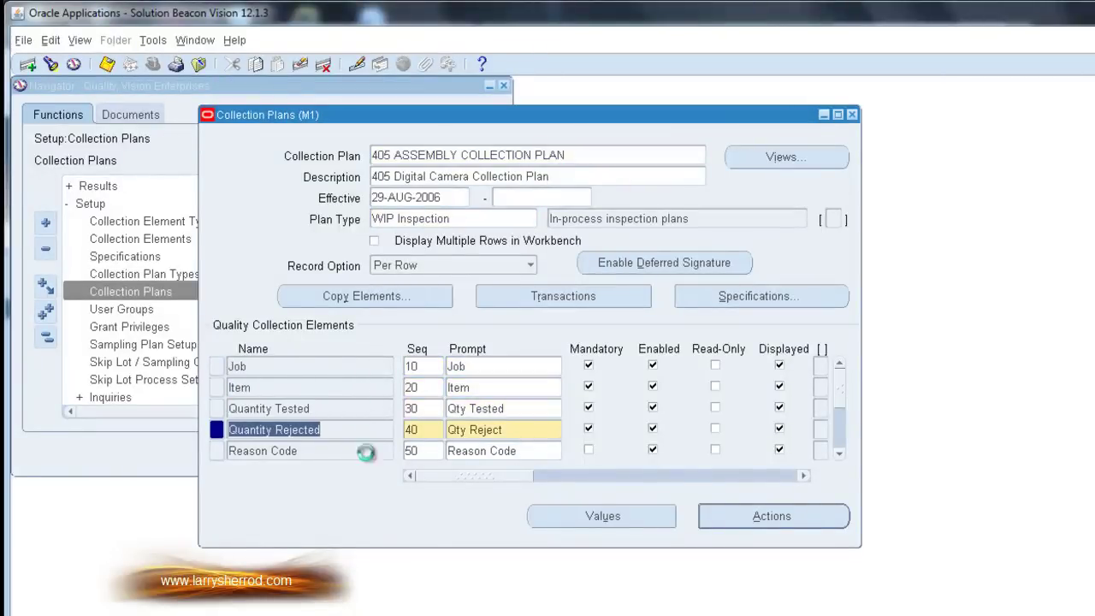
{"action": "left_click", "coordinate": [367, 451]}
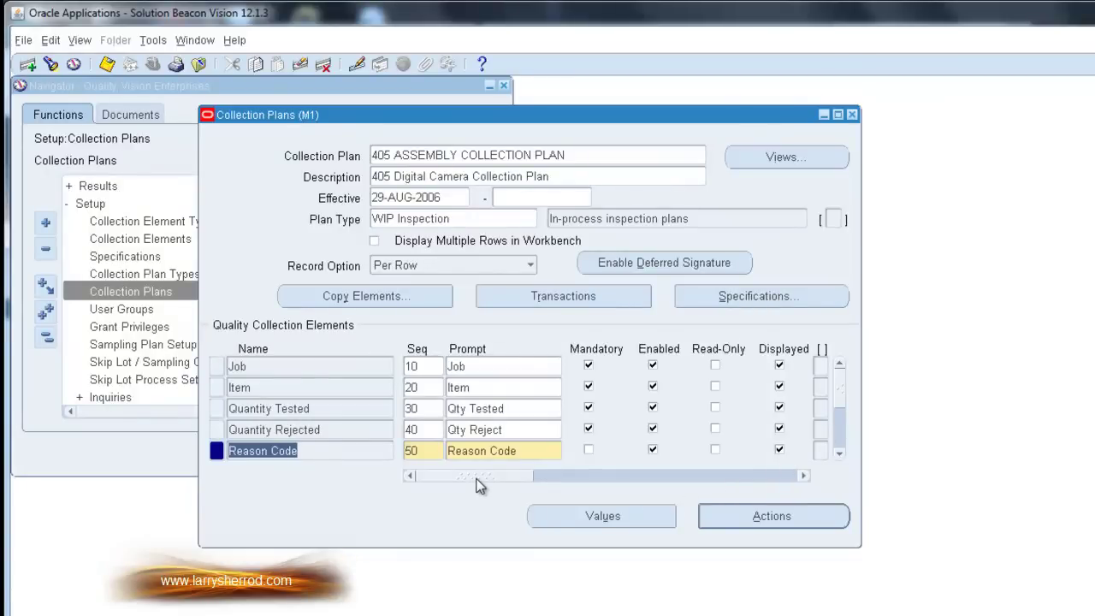
{"action": "left_click_drag", "start_coordinate": [475, 476], "coordinate": [710, 479]}
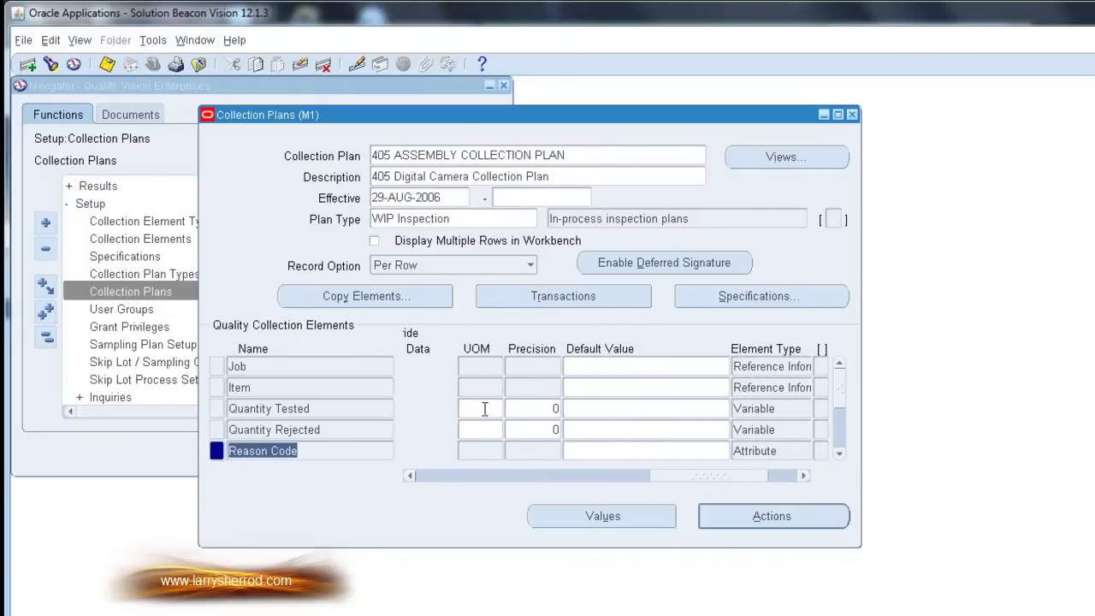
{"action": "left_click", "coordinate": [700, 477]}
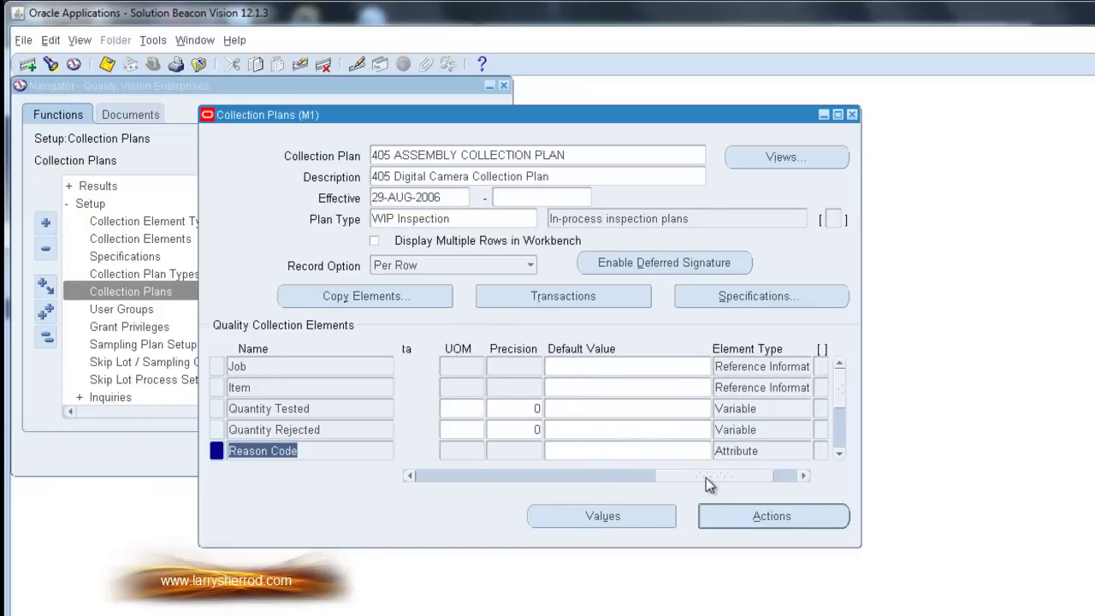
{"action": "left_click", "coordinate": [714, 478]}
{"action": "left_click_drag", "start_coordinate": [735, 478], "coordinate": [462, 482]}
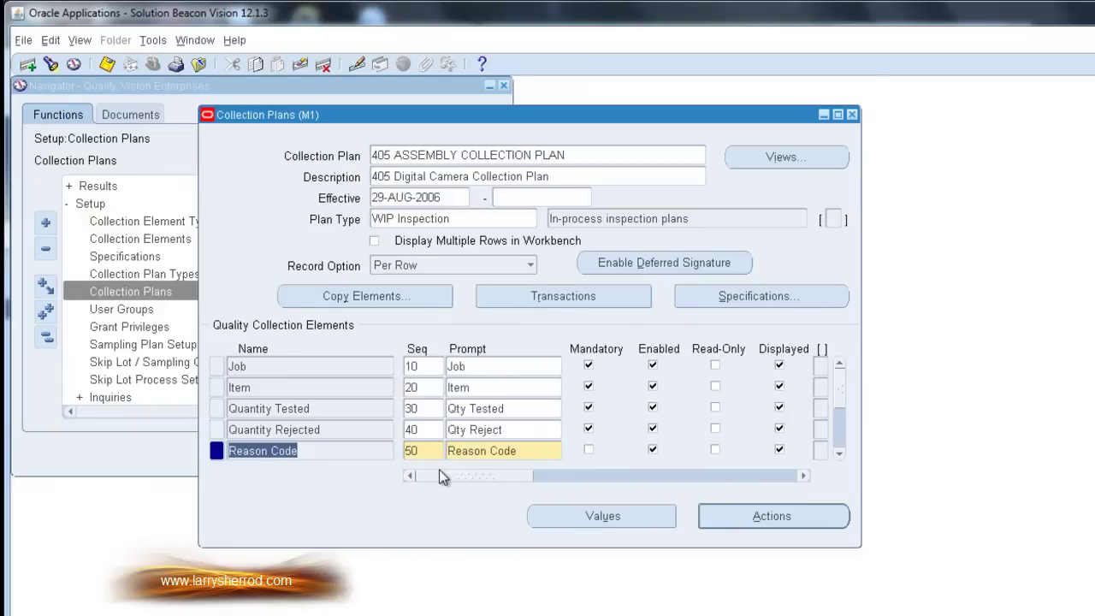
Try Reason Code's values, then dismiss the predefined element error.
{"action": "left_click", "coordinate": [597, 520]}
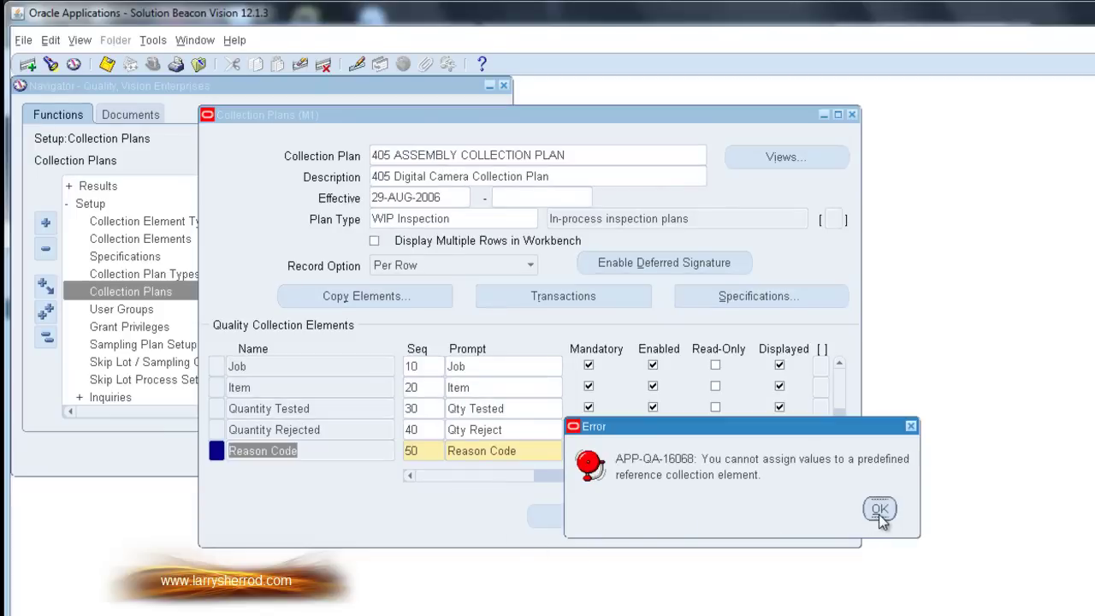
{"action": "left_click", "coordinate": [880, 511]}
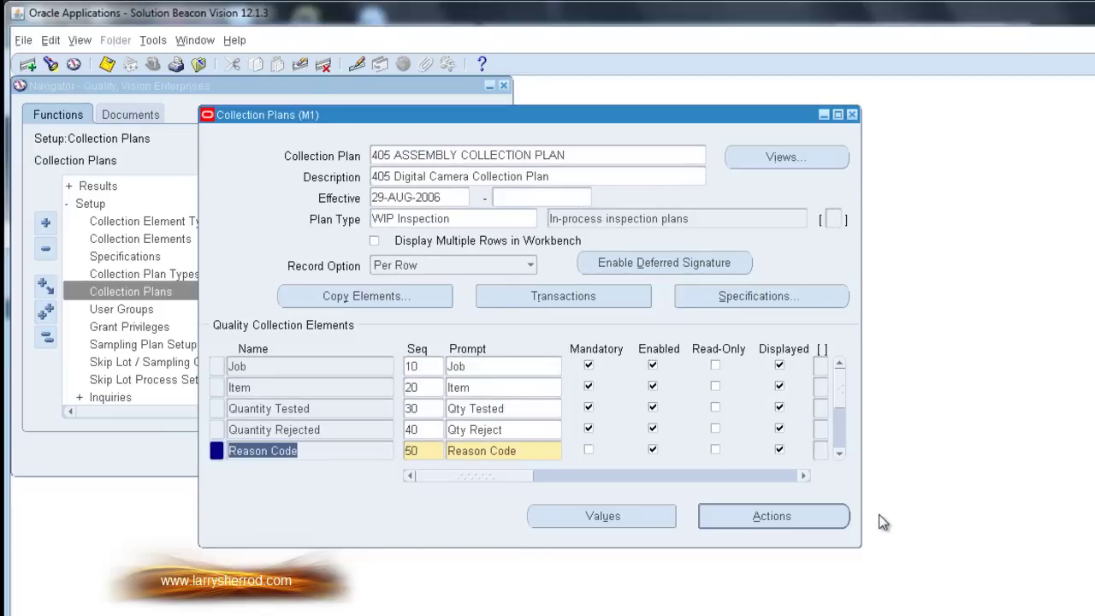
{"action": "left_click", "coordinate": [839, 453]}
{"action": "left_click", "coordinate": [840, 454]}
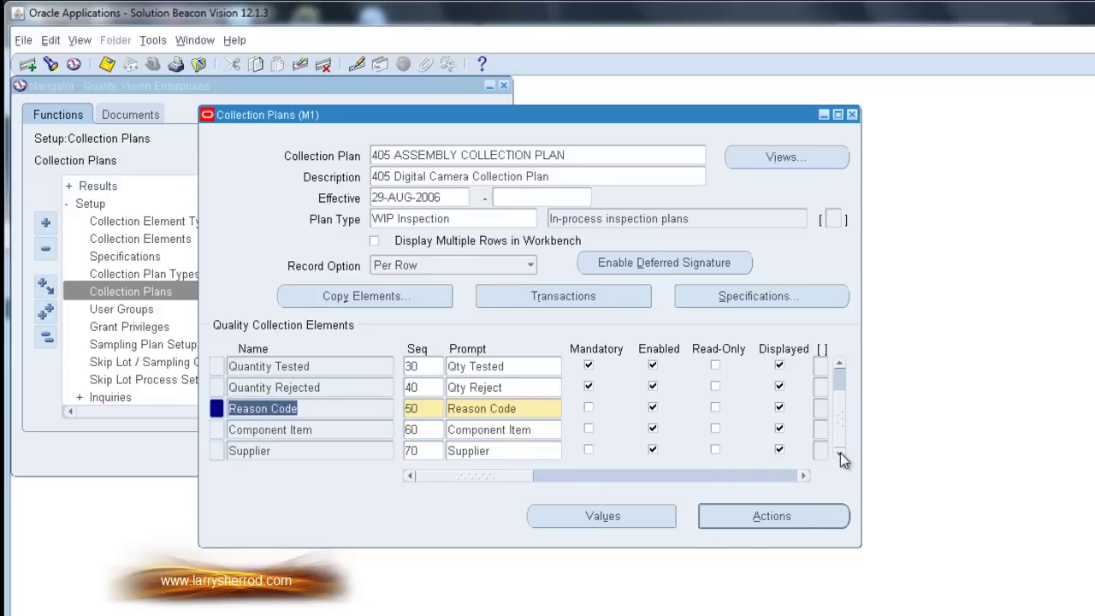
{"action": "left_click_drag", "start_coordinate": [840, 441], "coordinate": [844, 385]}
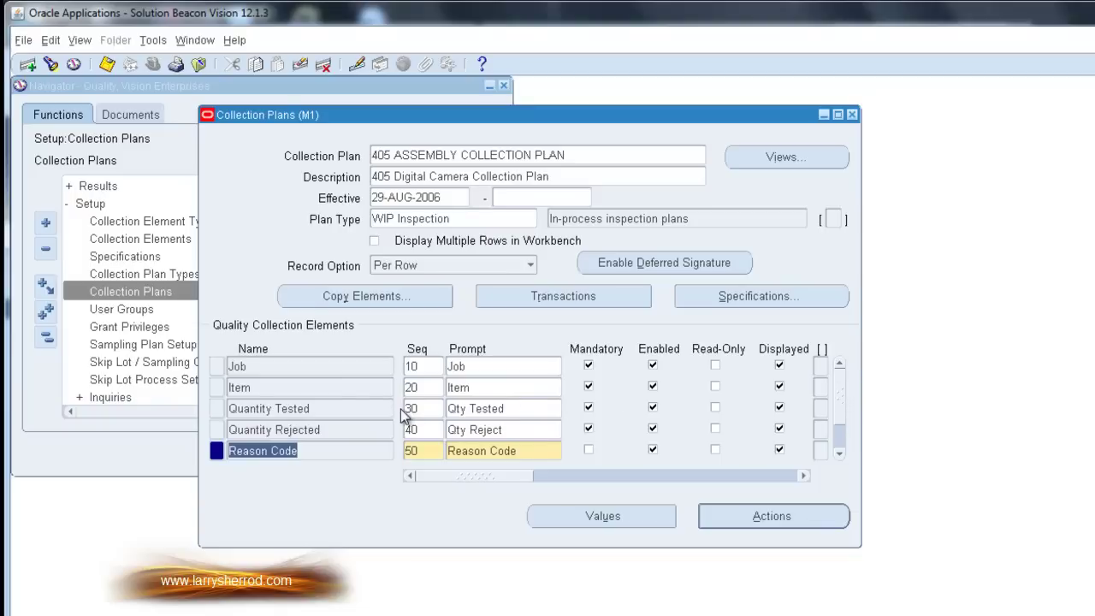
Add a DEFECT Code element below Item and open its values list.
{"action": "left_click", "coordinate": [338, 390]}
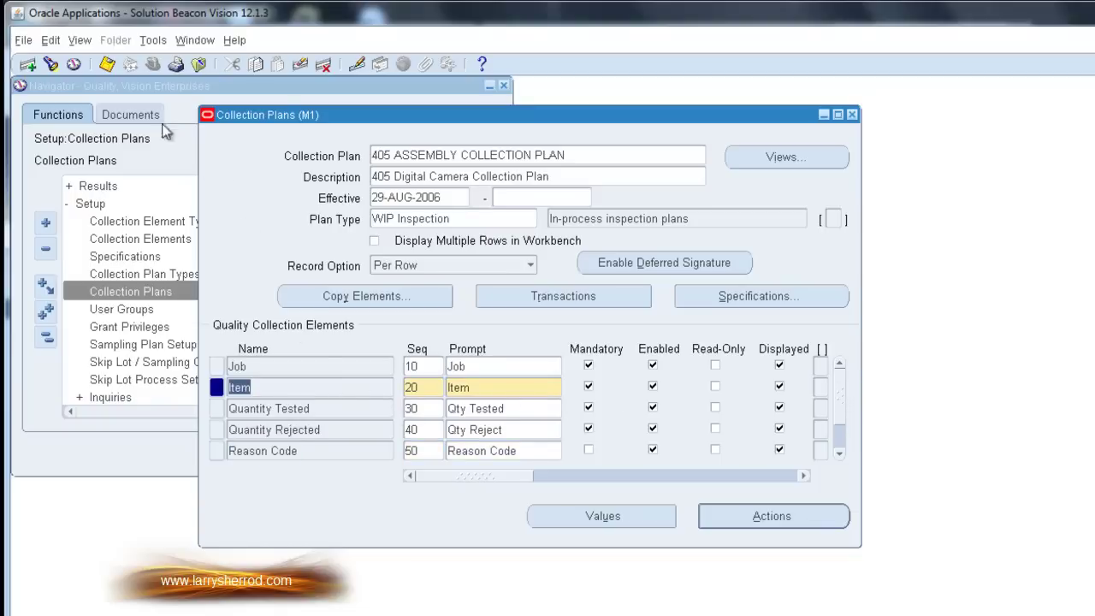
{"action": "left_click", "coordinate": [28, 65]}
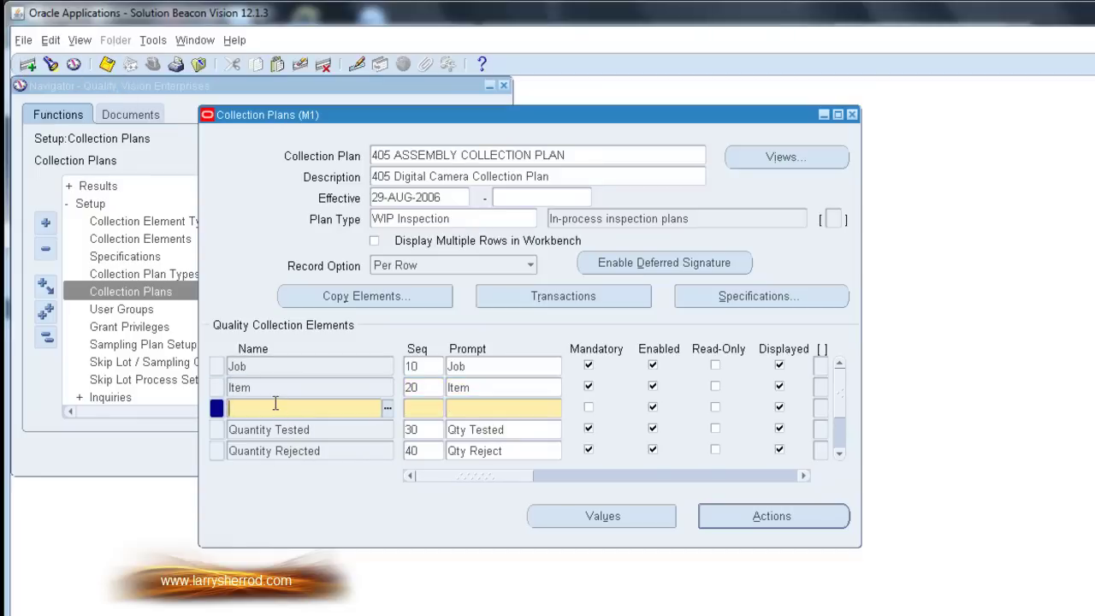
{"action": "type", "text": "DEFECT"}
{"action": "key", "text": "Tab"}
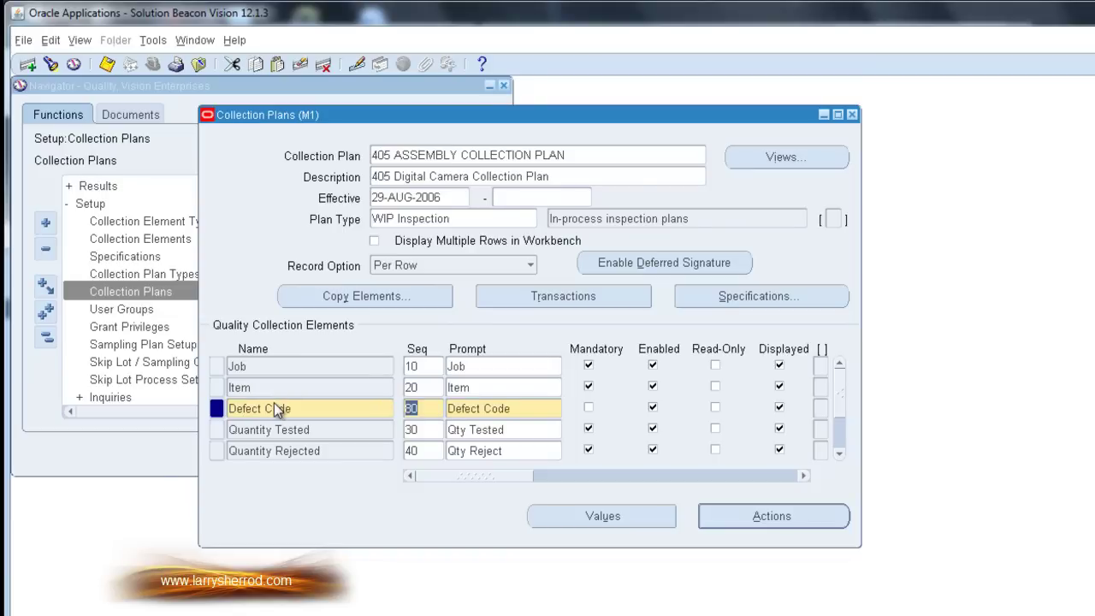
{"action": "left_click", "coordinate": [589, 518]}
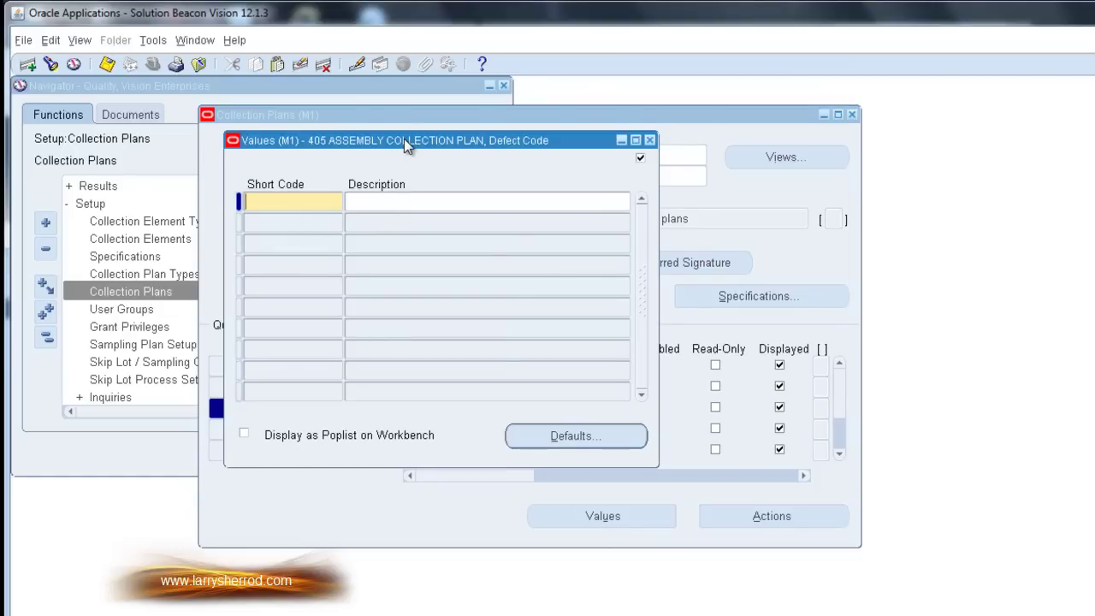
Copy the predefined Defect Code values, Bent to Visual, and move the list aside.
{"action": "left_click_drag", "start_coordinate": [404, 139], "coordinate": [268, 124]}
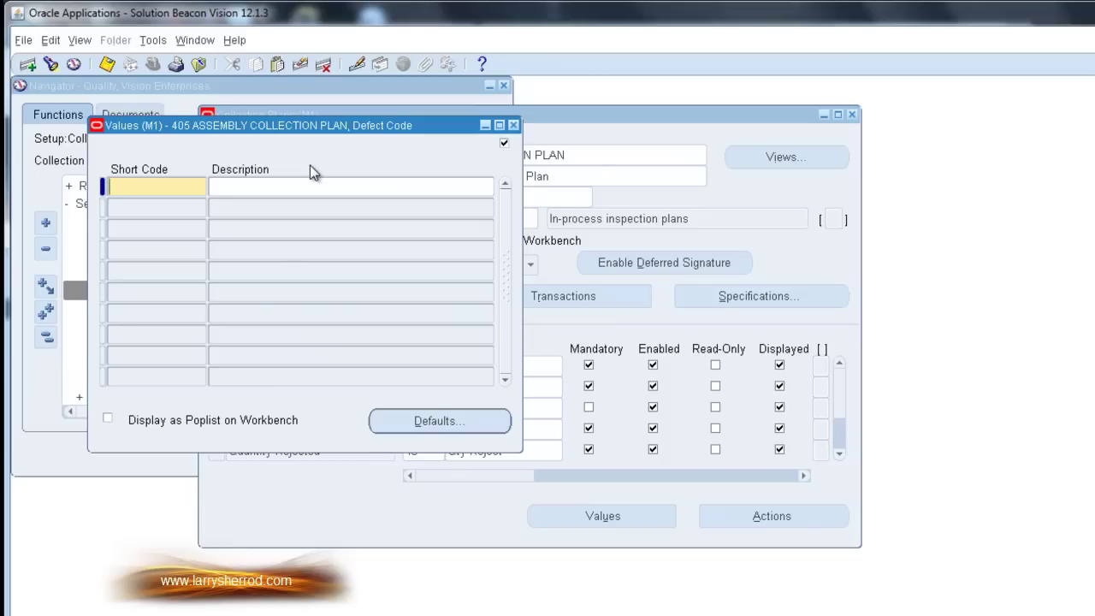
{"action": "left_click", "coordinate": [445, 428]}
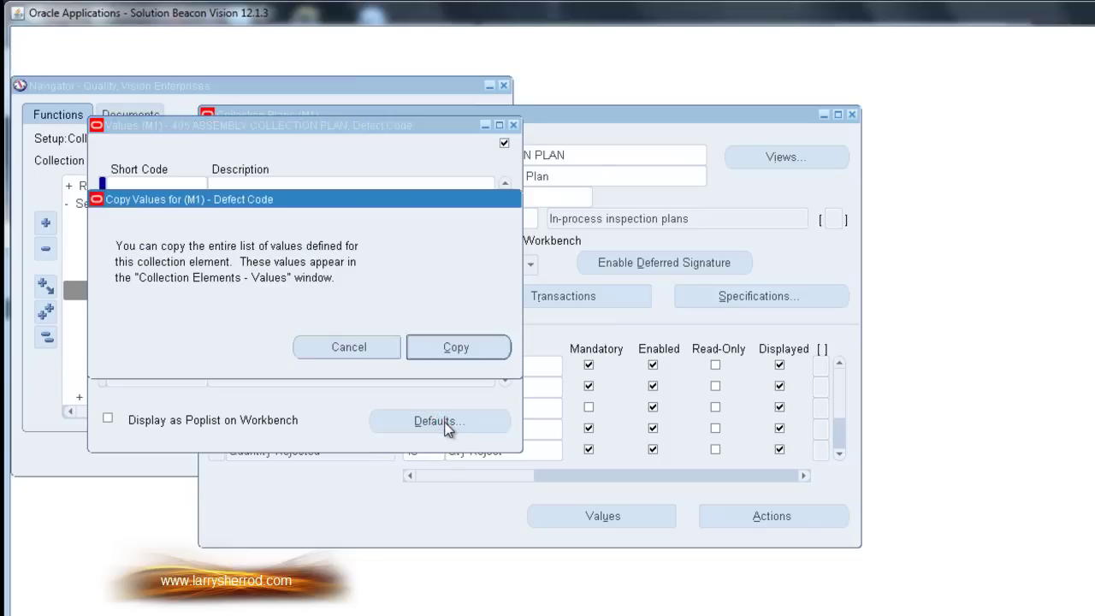
{"action": "left_click", "coordinate": [439, 352]}
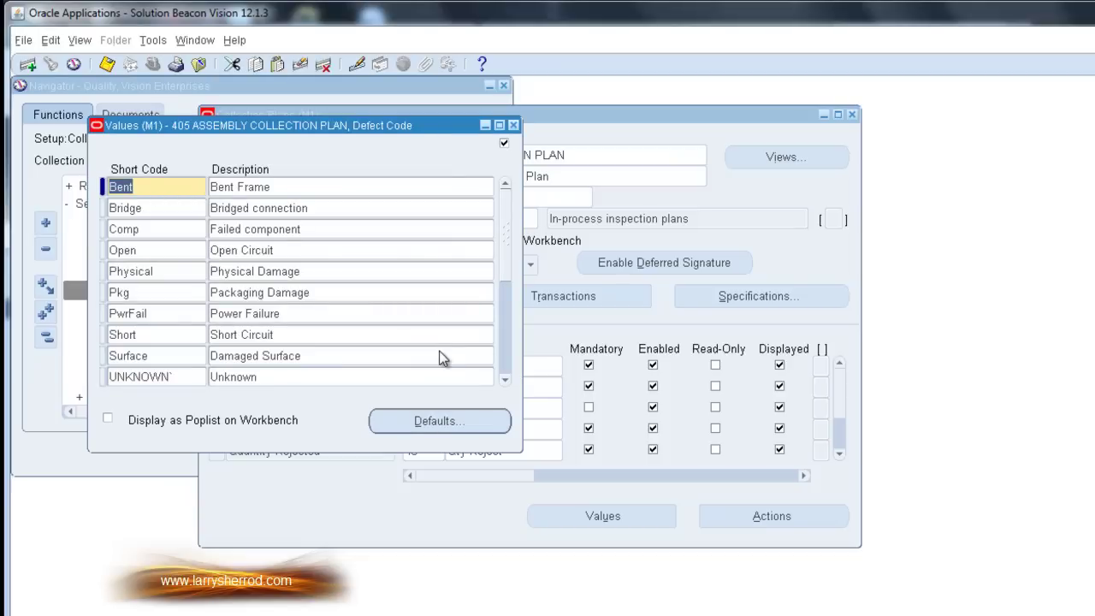
{"action": "left_click", "coordinate": [507, 362]}
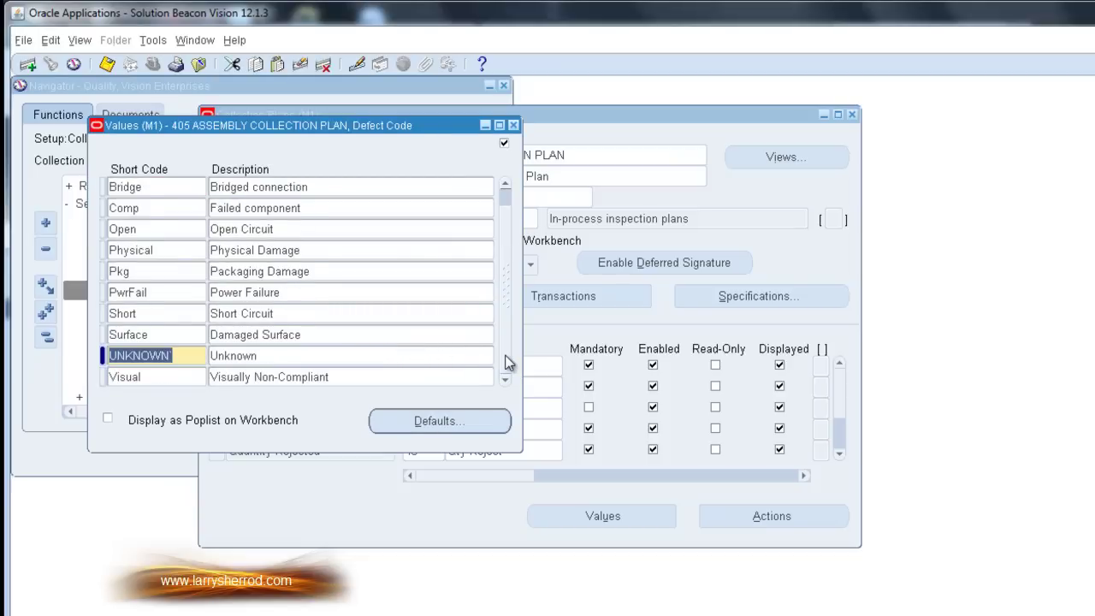
{"action": "left_click", "coordinate": [506, 185]}
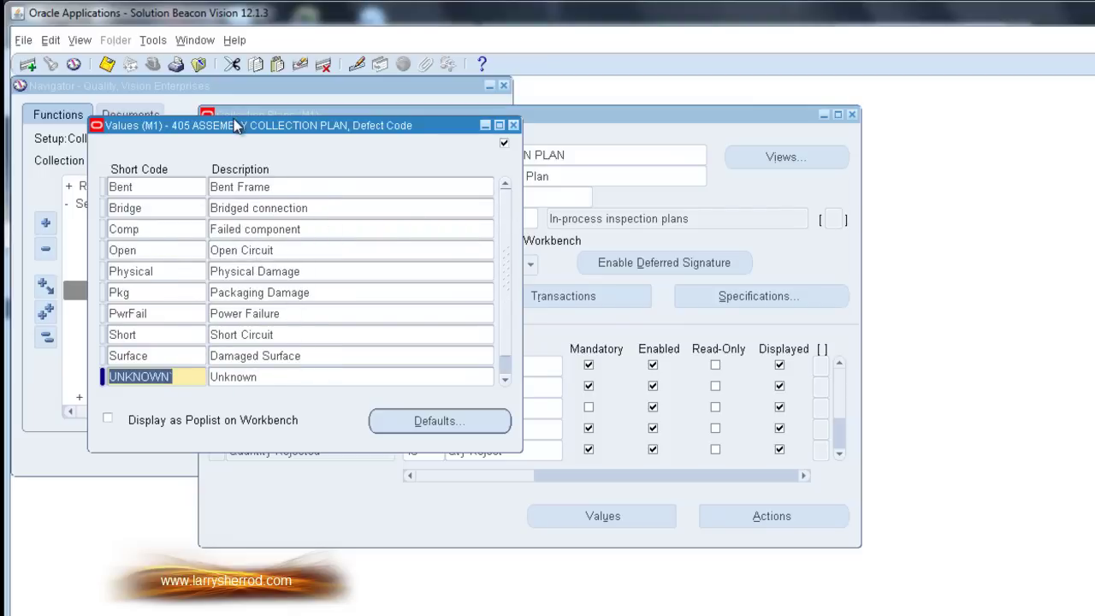
{"action": "left_click_drag", "start_coordinate": [237, 126], "coordinate": [788, 247]}
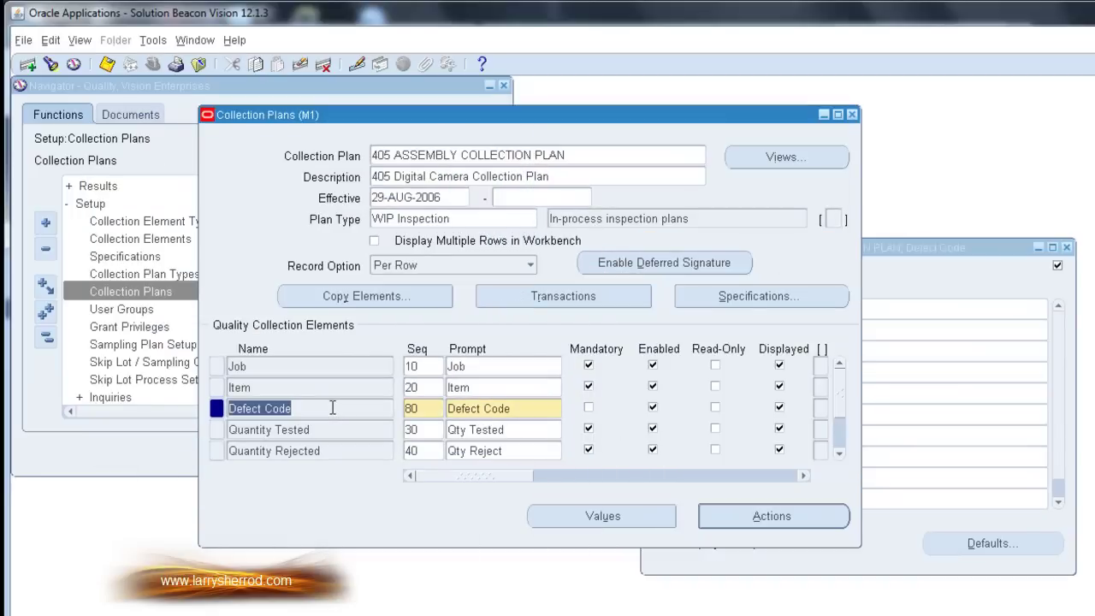
Close the Defect Code values list and reselect the Defect Code row among the collection elements.
{"action": "left_click", "coordinate": [901, 283]}
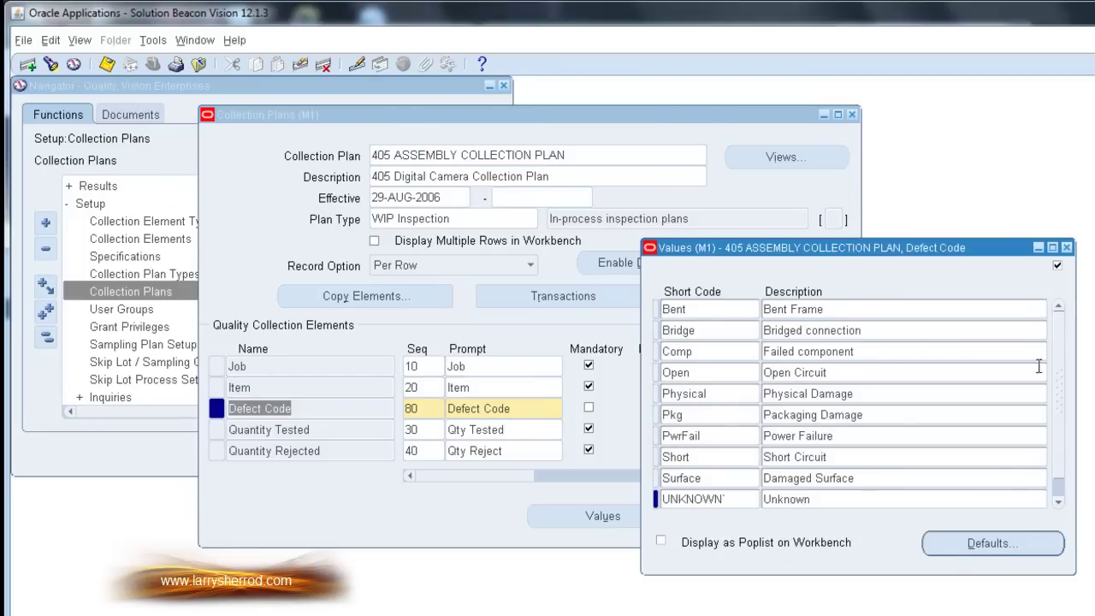
{"action": "left_click", "coordinate": [1066, 248]}
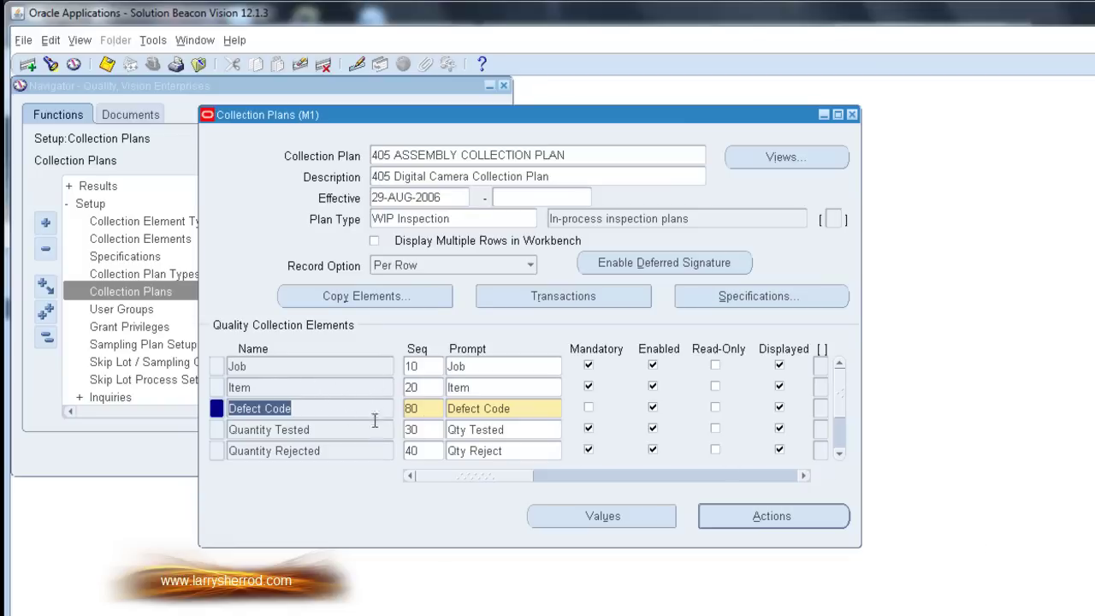
{"action": "left_click", "coordinate": [840, 454]}
{"action": "left_click", "coordinate": [840, 454]}
{"action": "left_click_drag", "start_coordinate": [841, 433], "coordinate": [841, 381]}
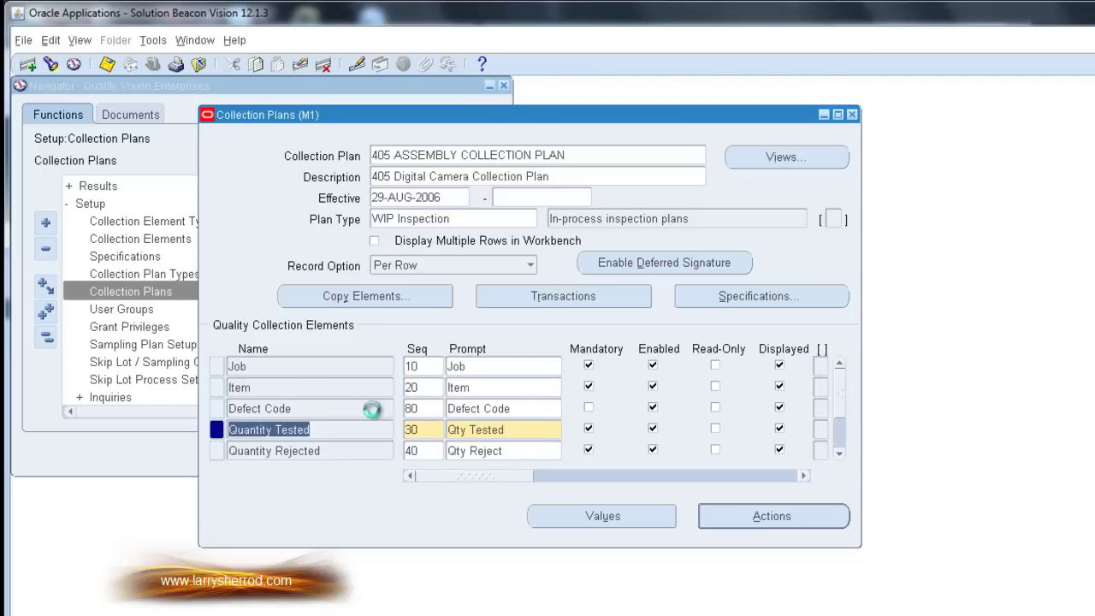
{"action": "left_click", "coordinate": [377, 410]}
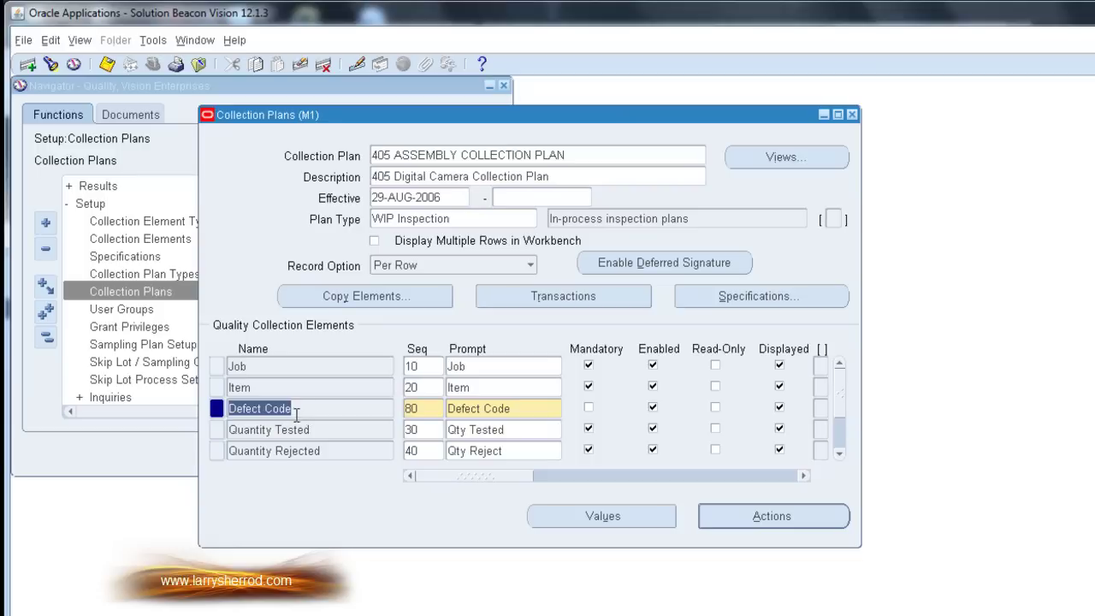
Add a Defect Code action rule, sequence 10, that triggers when the code equals Surface.
{"action": "left_click", "coordinate": [818, 523]}
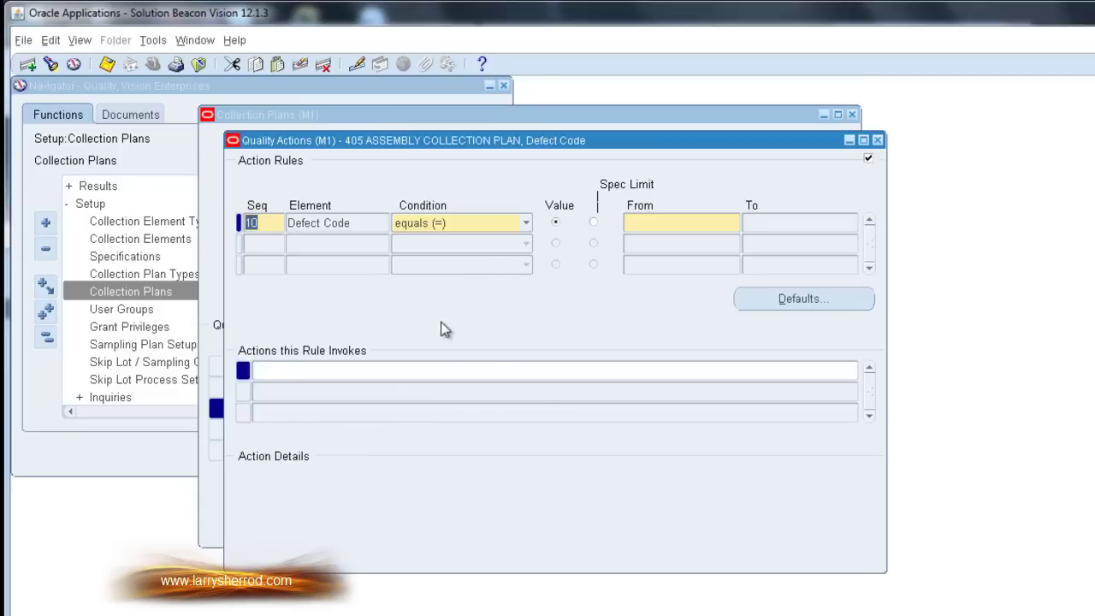
{"action": "left_click", "coordinate": [648, 224]}
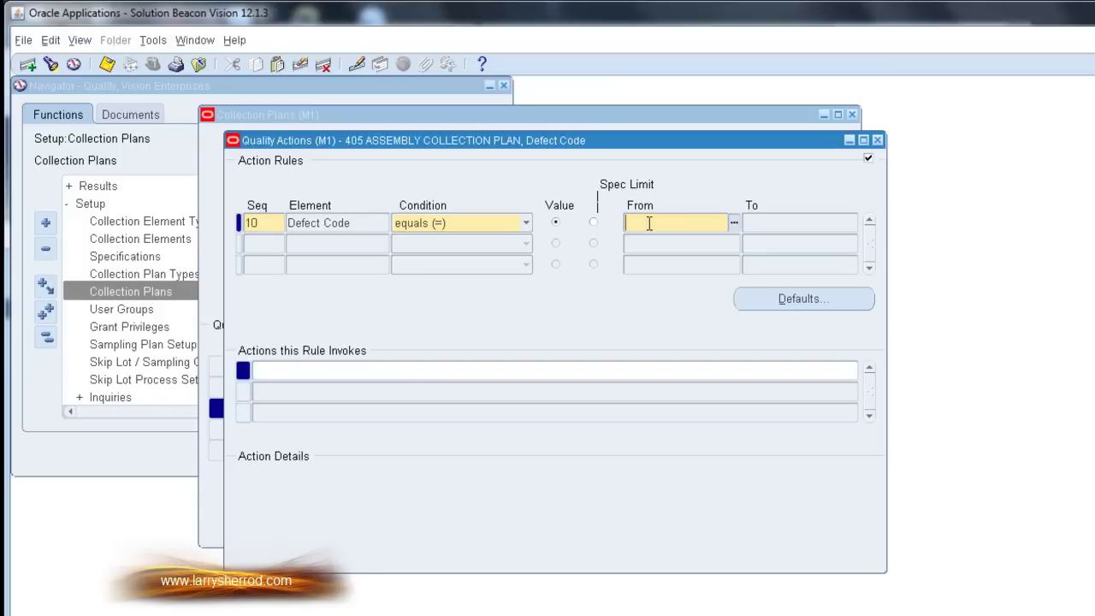
{"action": "left_click", "coordinate": [734, 225]}
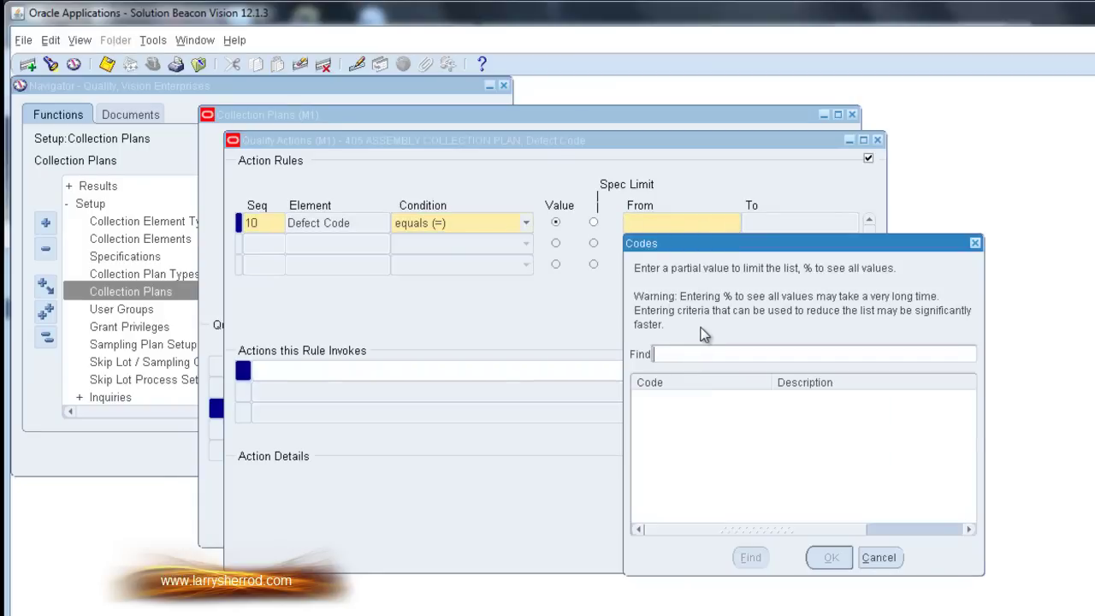
{"action": "type", "text": "%"}
{"action": "left_click", "coordinate": [753, 558]}
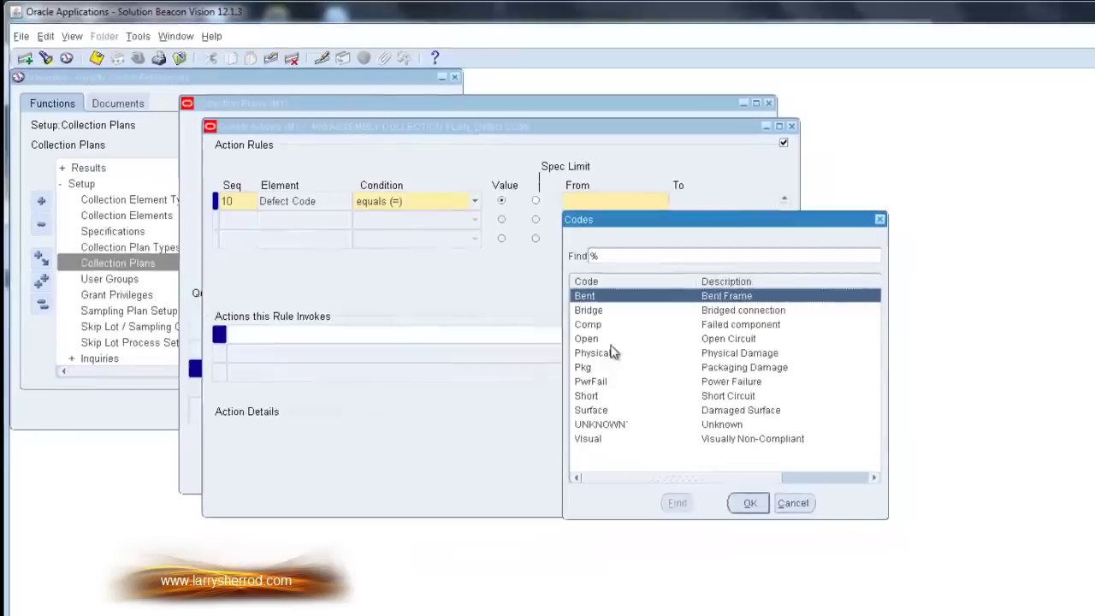
{"action": "left_click", "coordinate": [601, 414]}
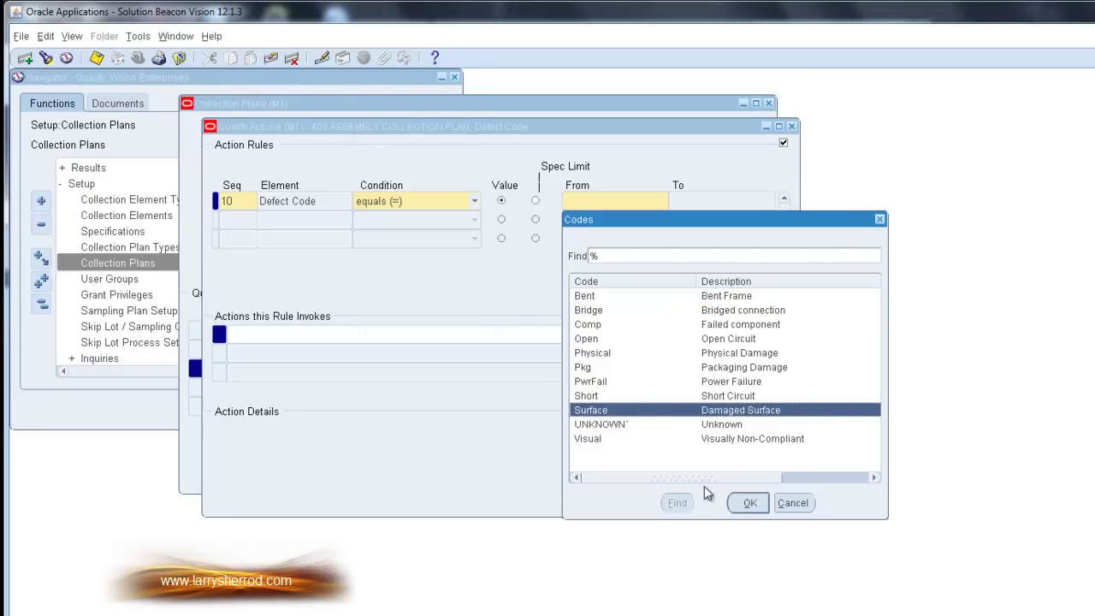
{"action": "left_click", "coordinate": [747, 505]}
{"action": "left_click", "coordinate": [310, 334]}
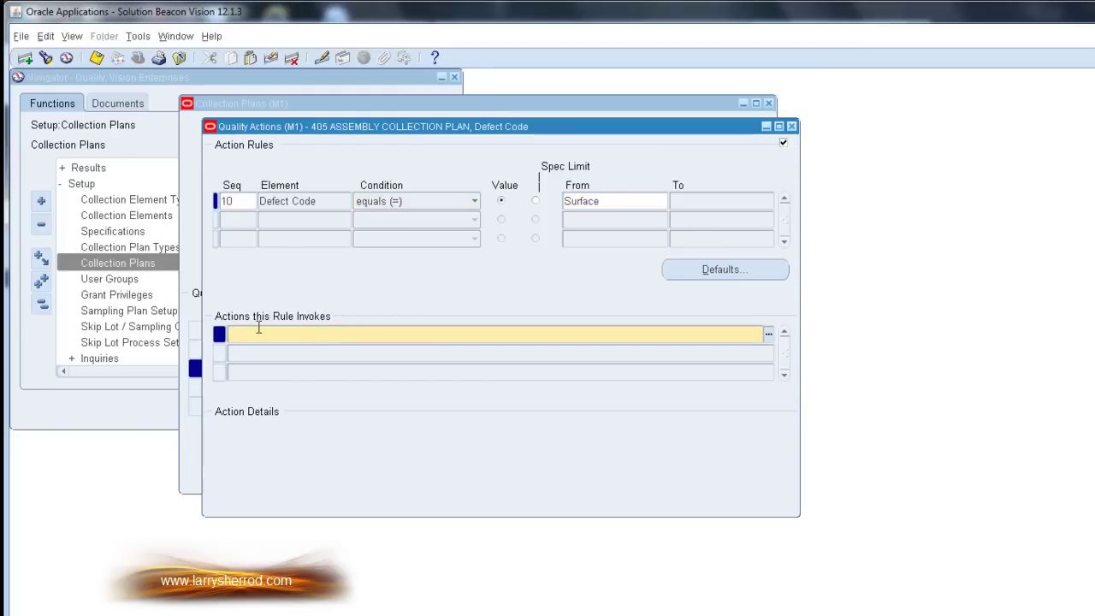
Make the Surface rule show an operator message to put the damaged component in the special tray.
{"action": "left_click", "coordinate": [766, 335]}
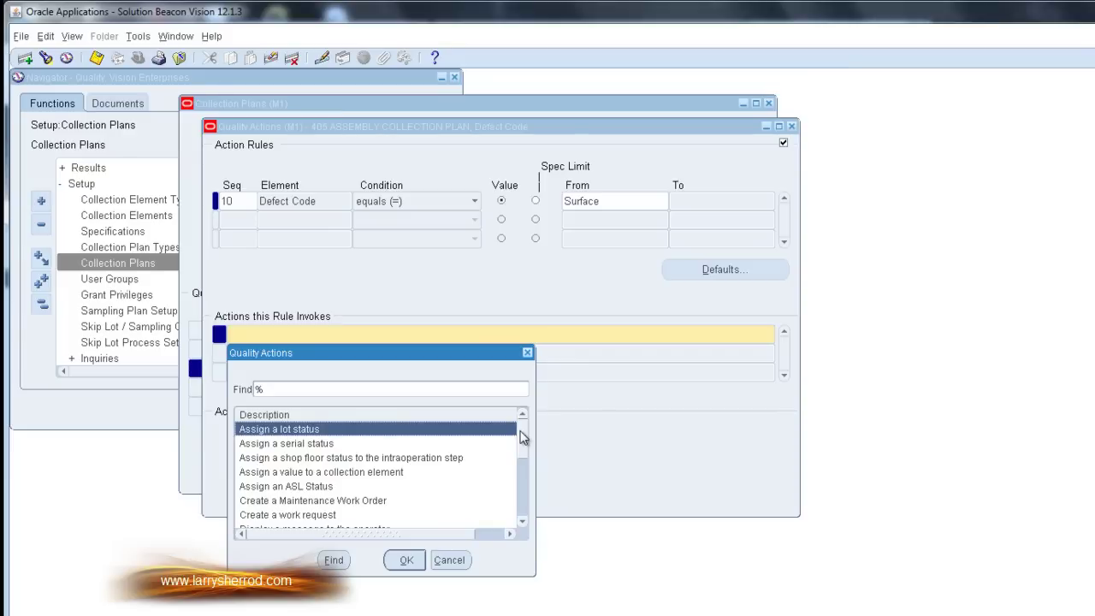
{"action": "left_click_drag", "start_coordinate": [524, 439], "coordinate": [522, 470]}
{"action": "left_click", "coordinate": [401, 432]}
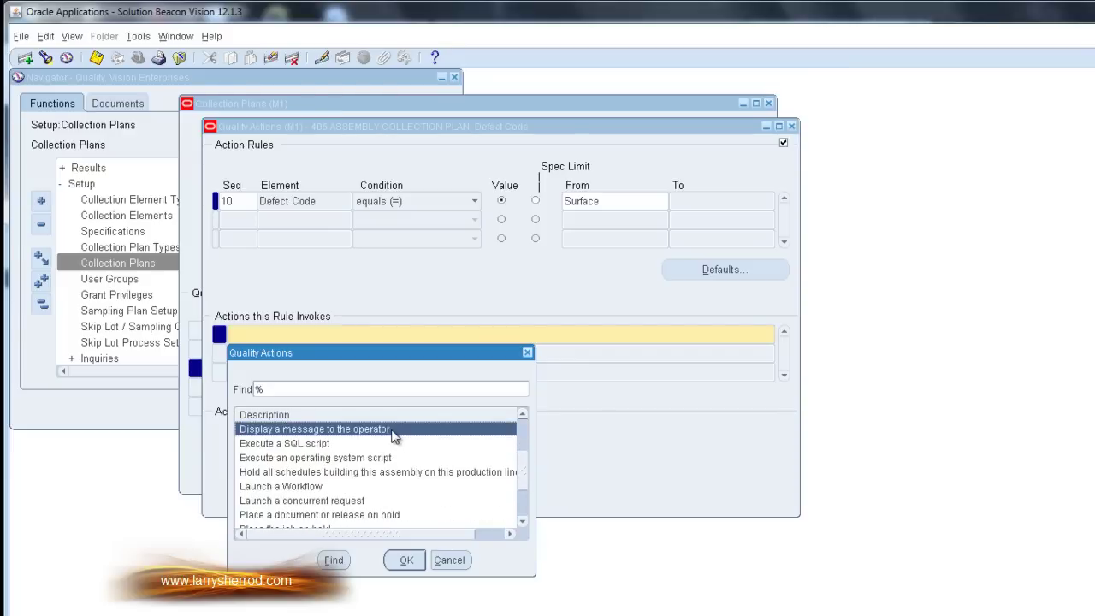
{"action": "left_click", "coordinate": [405, 561]}
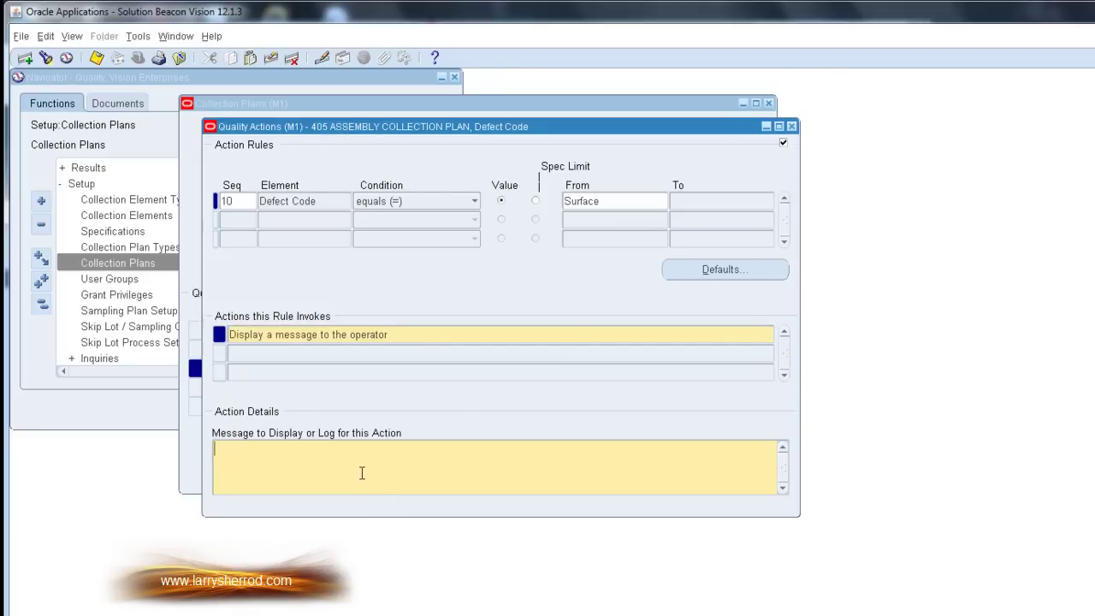
{"action": "type", "text": "yOU HAVE JUST ENTERED A"}
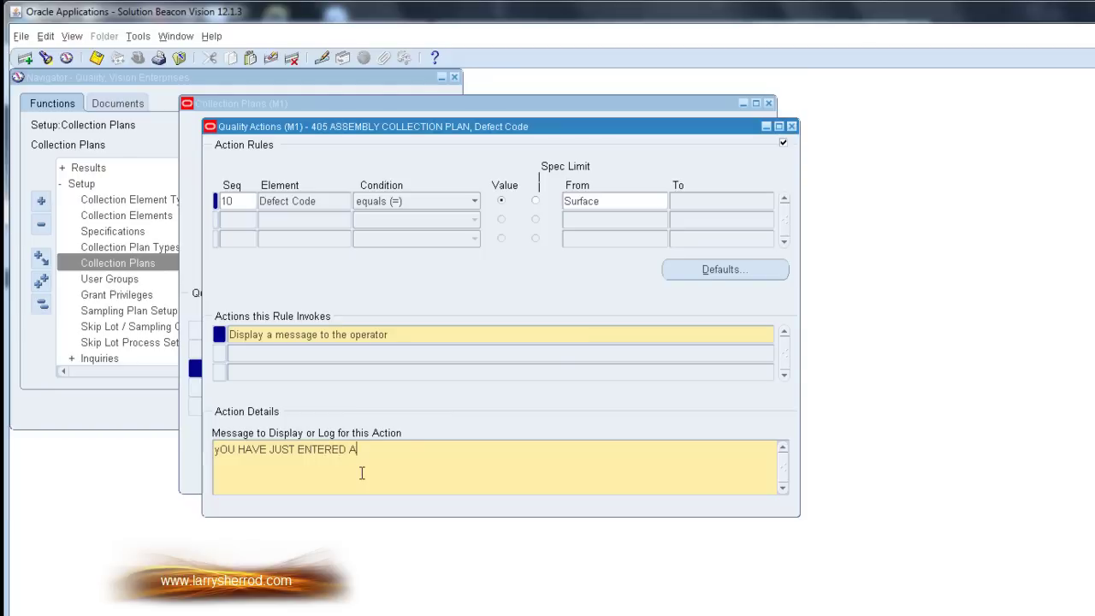
{"action": "key", "text": "BackSpace"}
{"action": "key", "text": "BackSpace"}
{"action": "key", "text": "BackSpace"}
{"action": "key", "text": "BackSpace"}
{"action": "key", "text": "BackSpace"}
{"action": "key", "text": "BackSpace"}
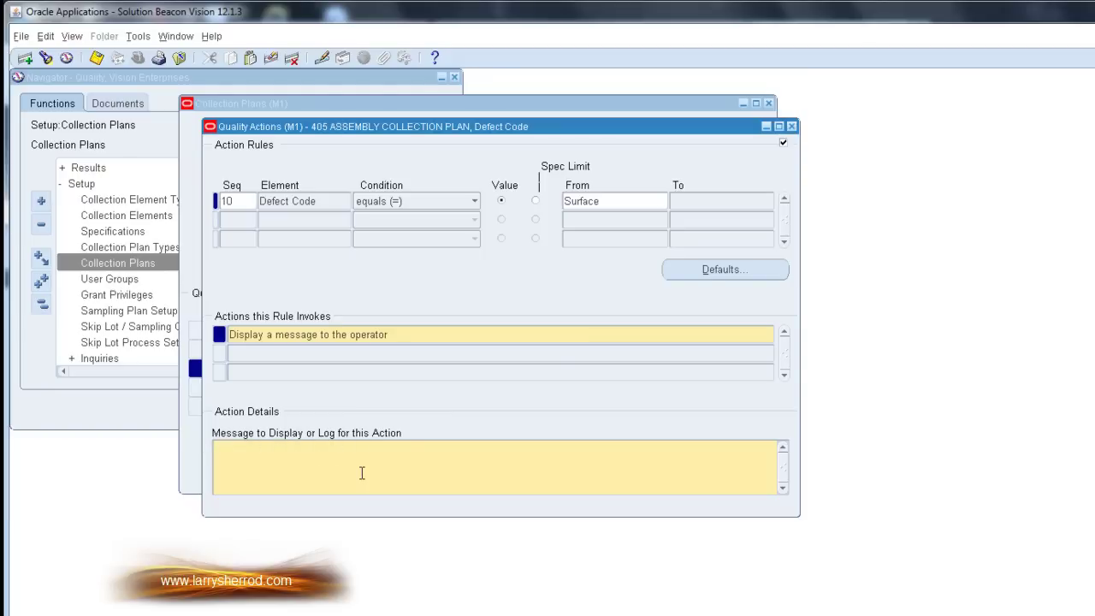
{"action": "type", "text": "You have just ented"}
{"action": "key", "text": "BackSpace"}
{"action": "type", "text": "ed "}
{"action": "type", "text": "a value of damaged."}
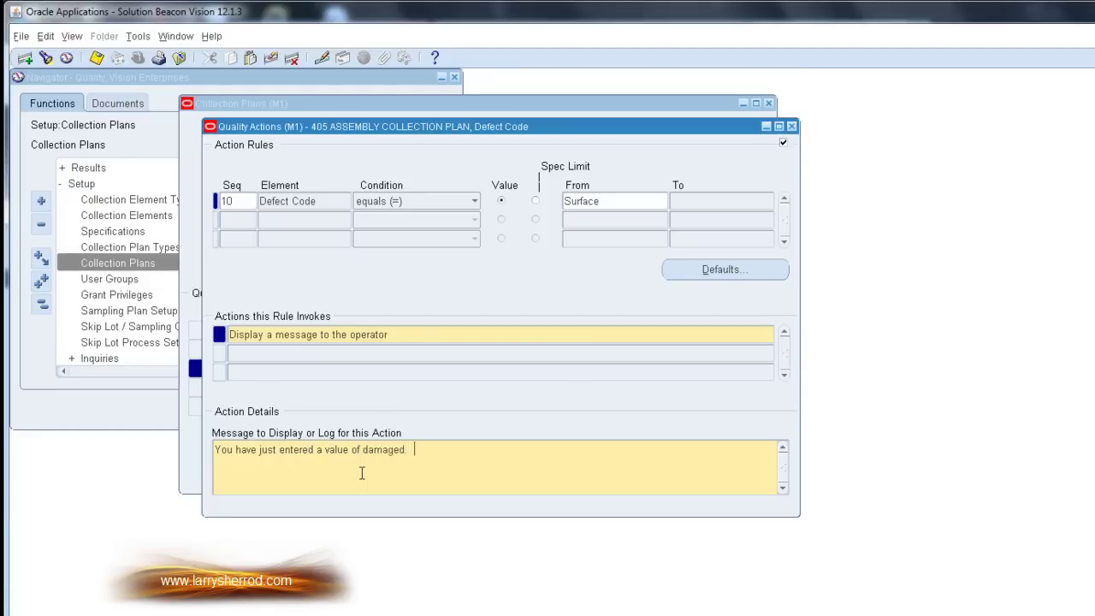
{"action": "type", "text": "  Please remove the "}
{"action": "type", "text": "component and place it in the special "}
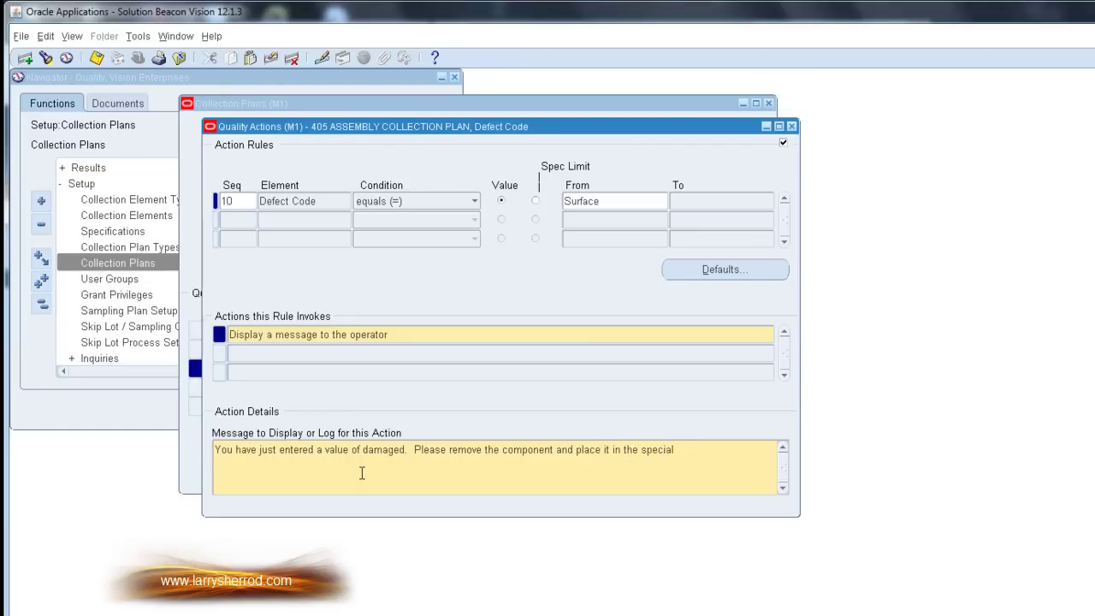
{"action": "type", "text": "tray."}
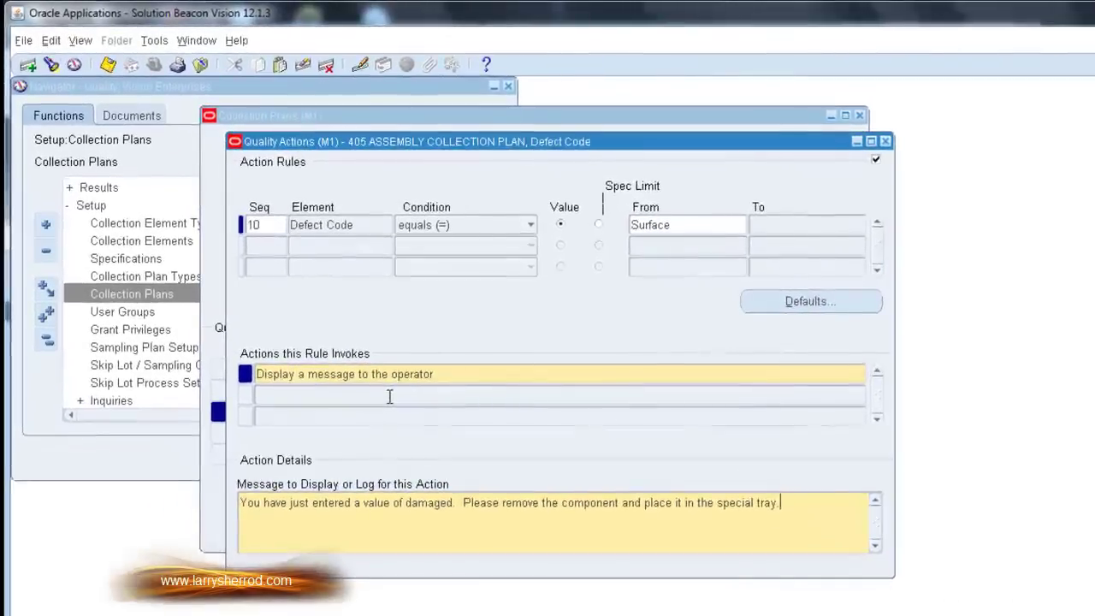
Add 'Send an electronic mail notification' as the Surface rule's second action and open its details.
{"action": "left_click", "coordinate": [373, 380]}
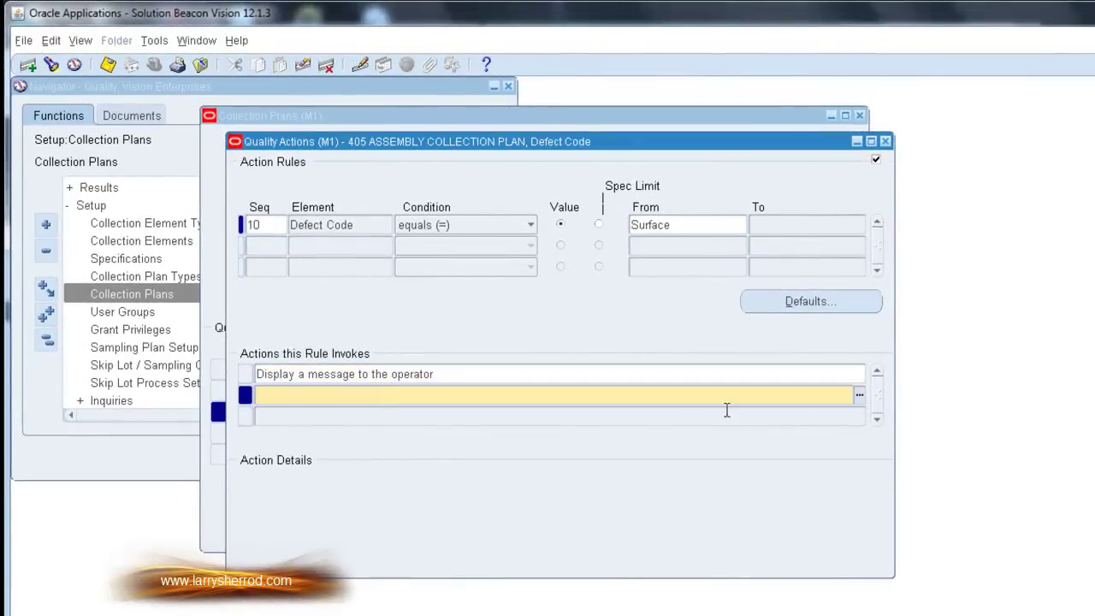
{"action": "left_click", "coordinate": [859, 395]}
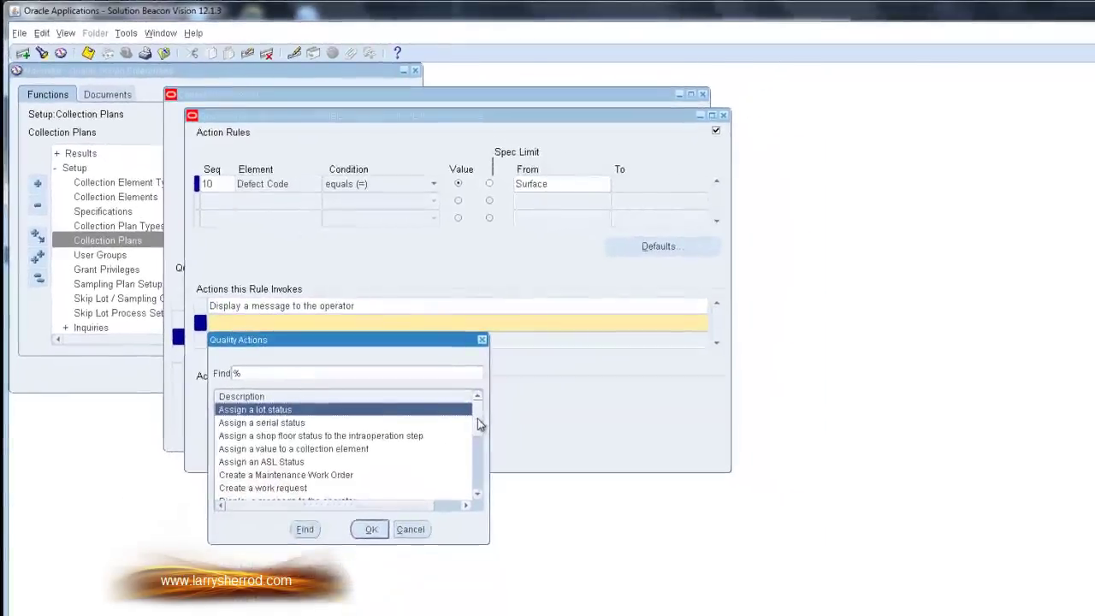
{"action": "left_click_drag", "start_coordinate": [478, 418], "coordinate": [481, 483]}
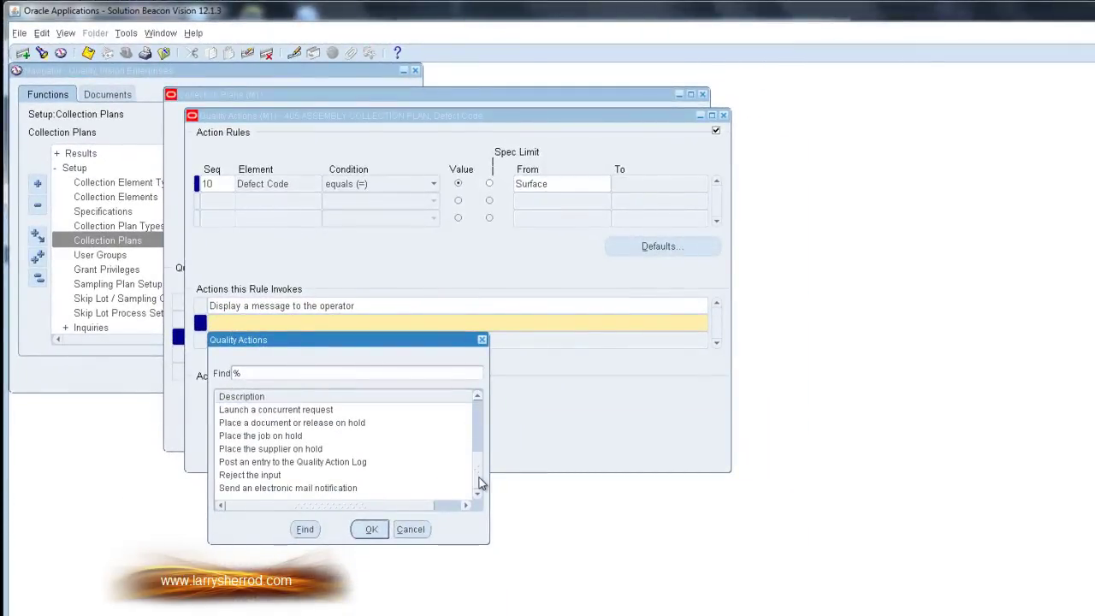
{"action": "left_click", "coordinate": [339, 489]}
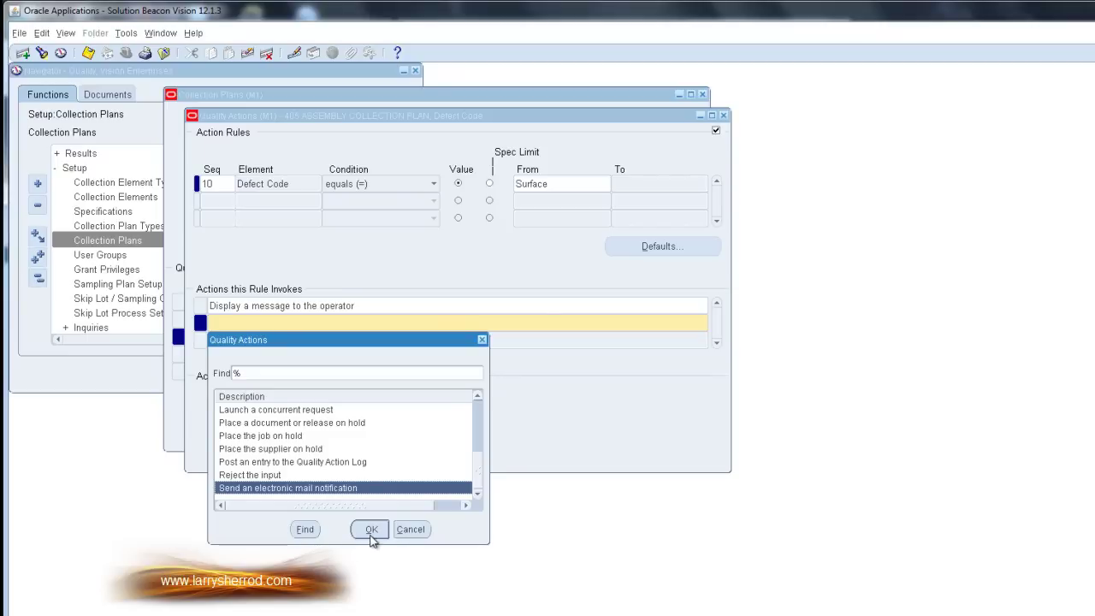
{"action": "left_click", "coordinate": [372, 530]}
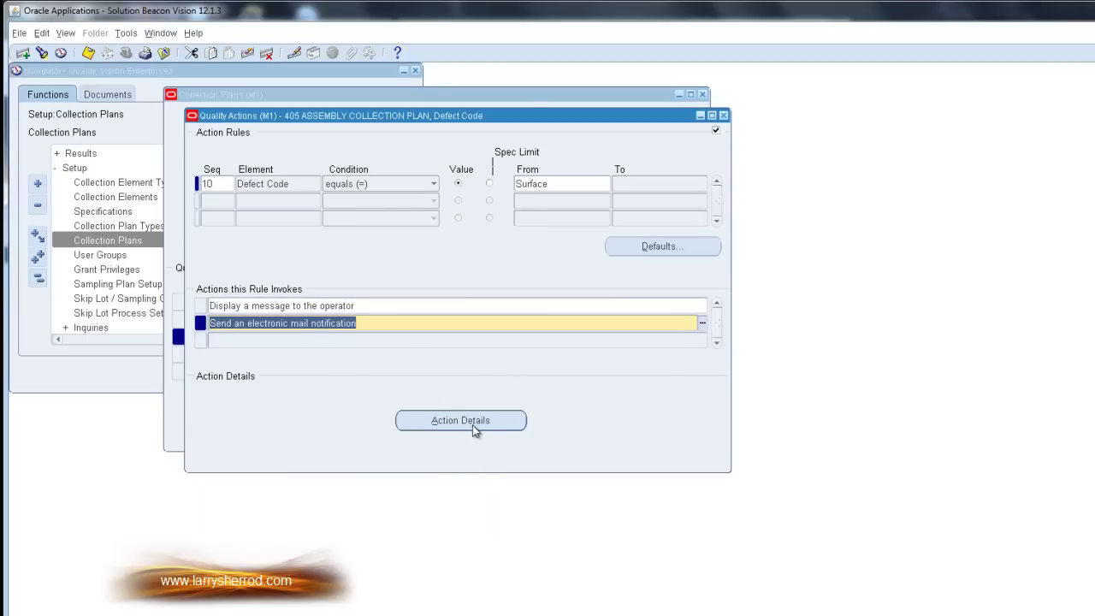
{"action": "left_click", "coordinate": [472, 423]}
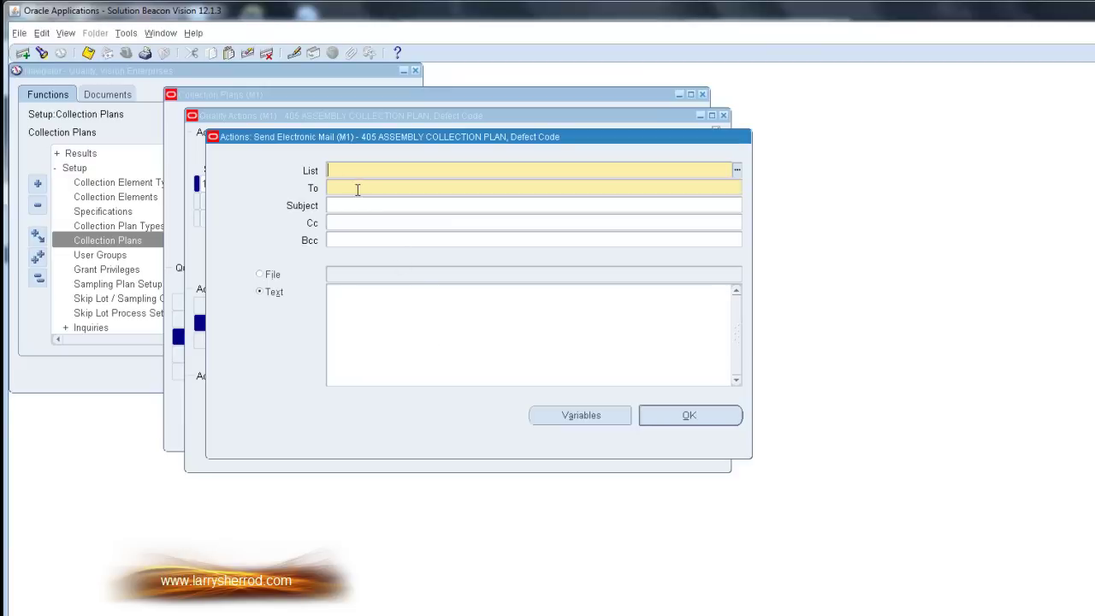
Enter a recipient e-mail address and the subject 'Damanged Parts' for the notification.
{"action": "left_click", "coordinate": [355, 189]}
{"action": "type", "text": "your"}
{"action": "type", "text": "name@acme.com"}
{"action": "left_click", "coordinate": [379, 314]}
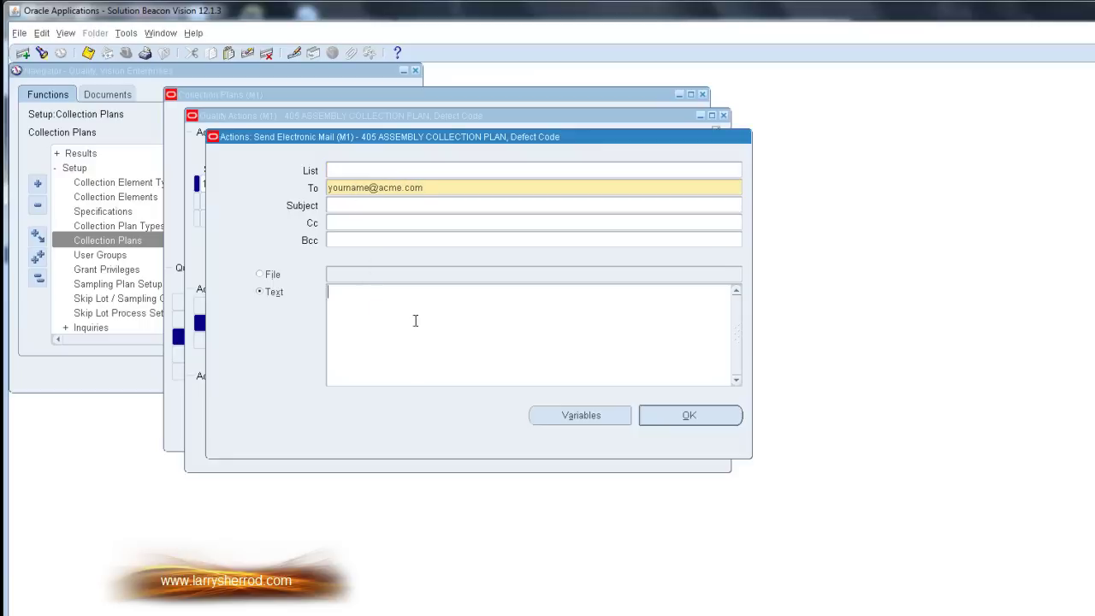
{"action": "left_click", "coordinate": [351, 205]}
{"action": "type", "text": "Damanged "}
{"action": "type", "text": "Parts"}
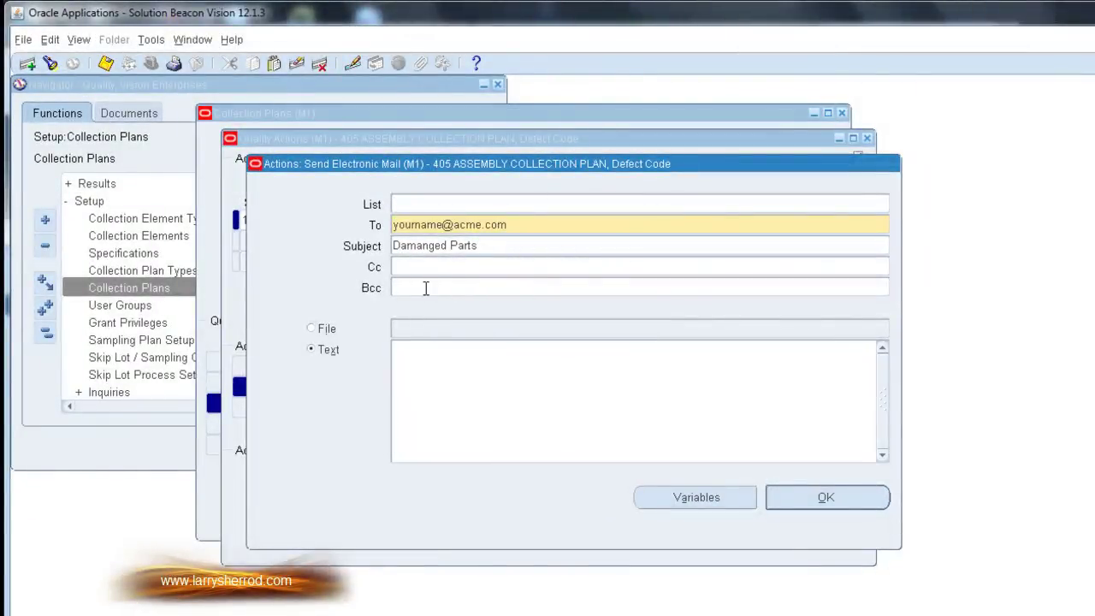
Write the body 'The part number (&ITEM) has failed with a value of &DEFECT.' and replace the recipient address.
{"action": "left_click", "coordinate": [416, 368]}
{"action": "type", "text": "The part number ("}
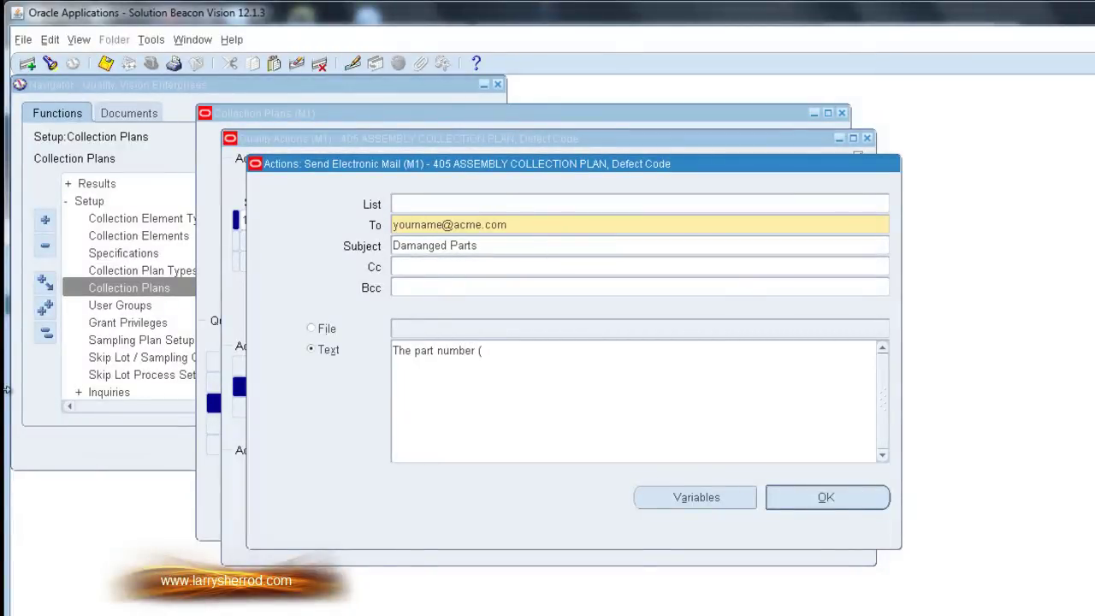
{"action": "type", "text": "&"}
{"action": "type", "text": "ITEM"}
{"action": "type", "text": ")"}
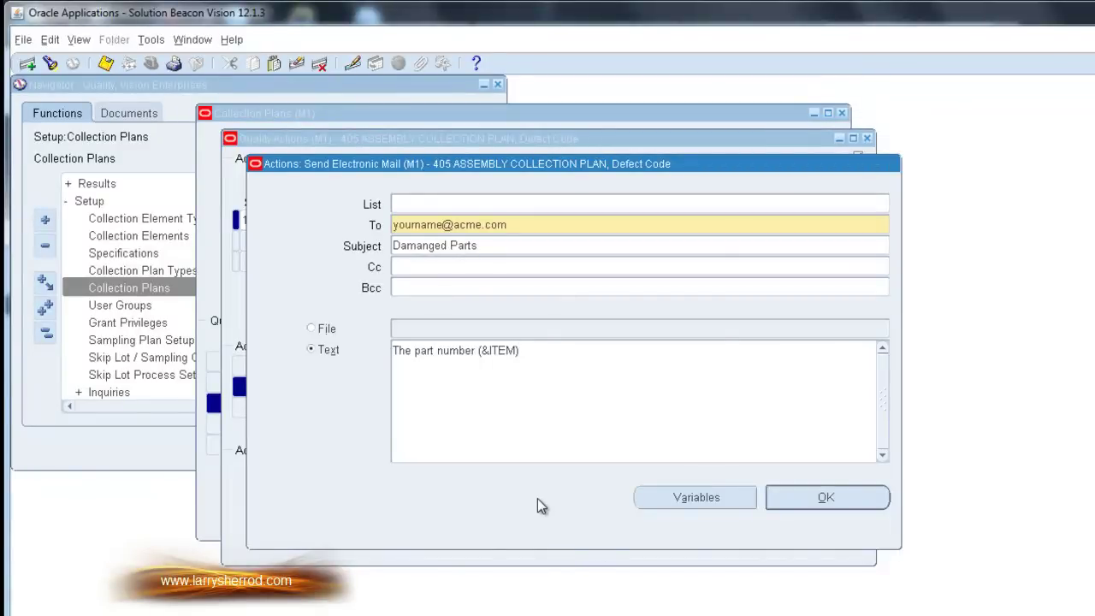
{"action": "type", "text": " has"}
{"action": "type", "text": " fail"}
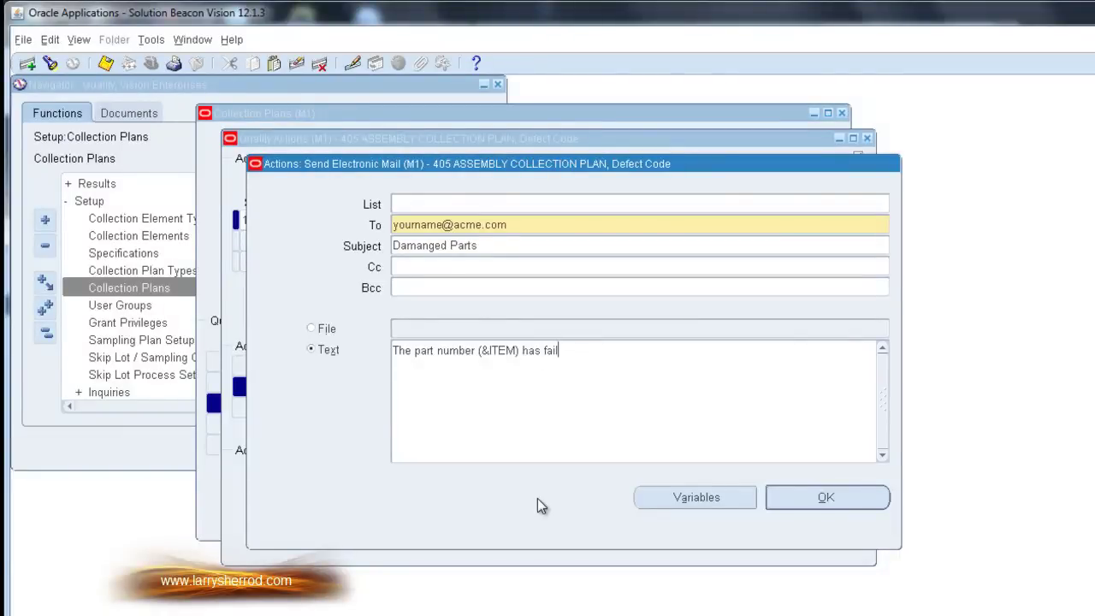
{"action": "type", "text": "ed with a"}
{"action": "type", "text": " value of"}
{"action": "type", "text": "&"}
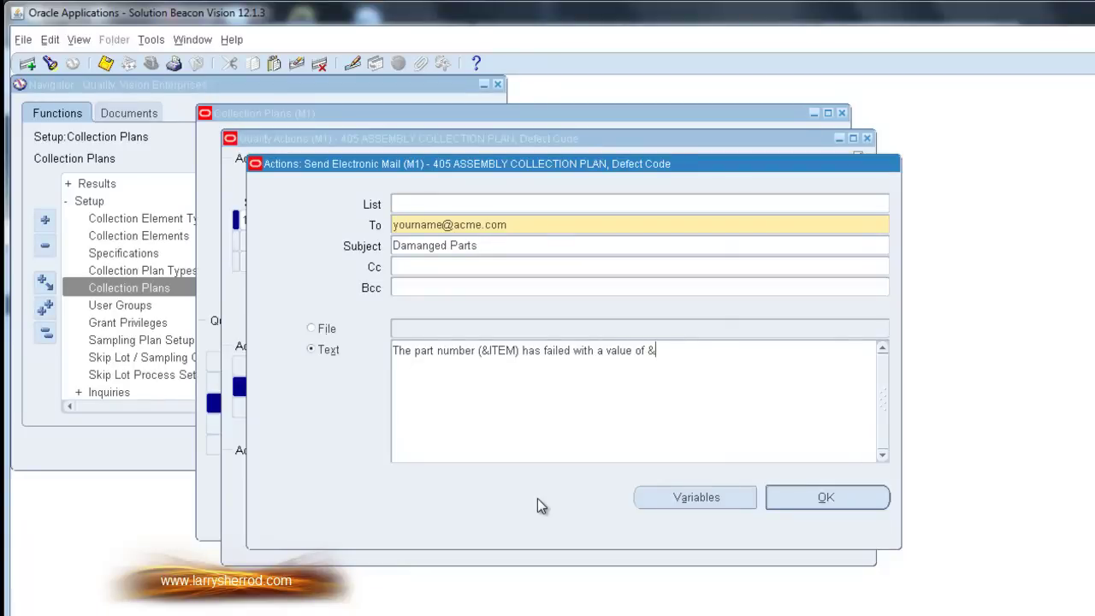
{"action": "type", "text": "D"}
{"action": "key", "text": "BackSpace"}
{"action": "type", "text": "EF"}
{"action": "type", "text": "ECT"}
{"action": "type", "text": "."}
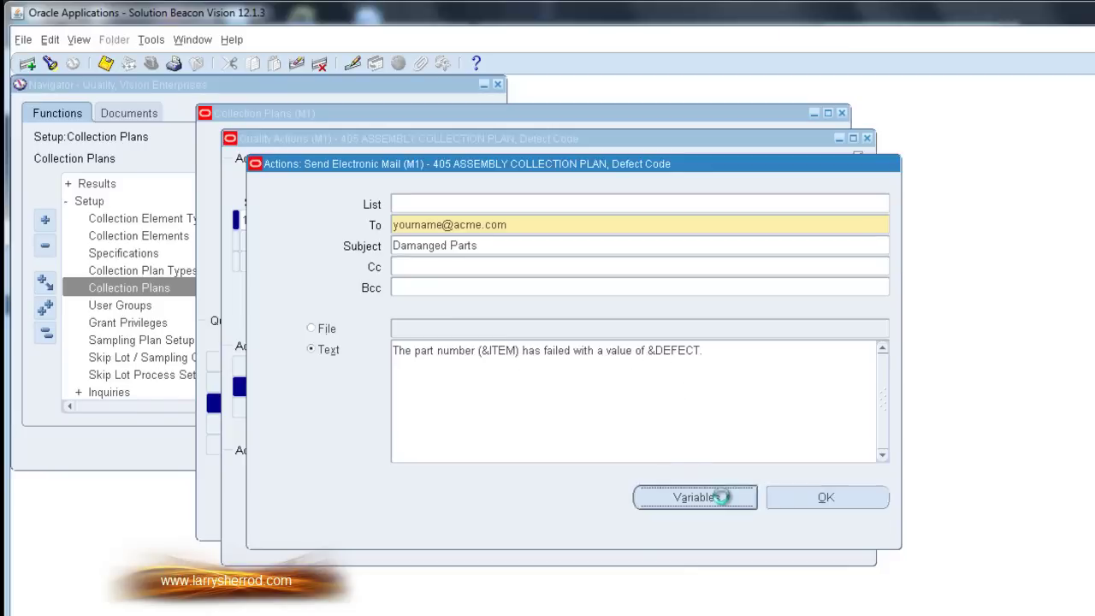
{"action": "left_click", "coordinate": [721, 501]}
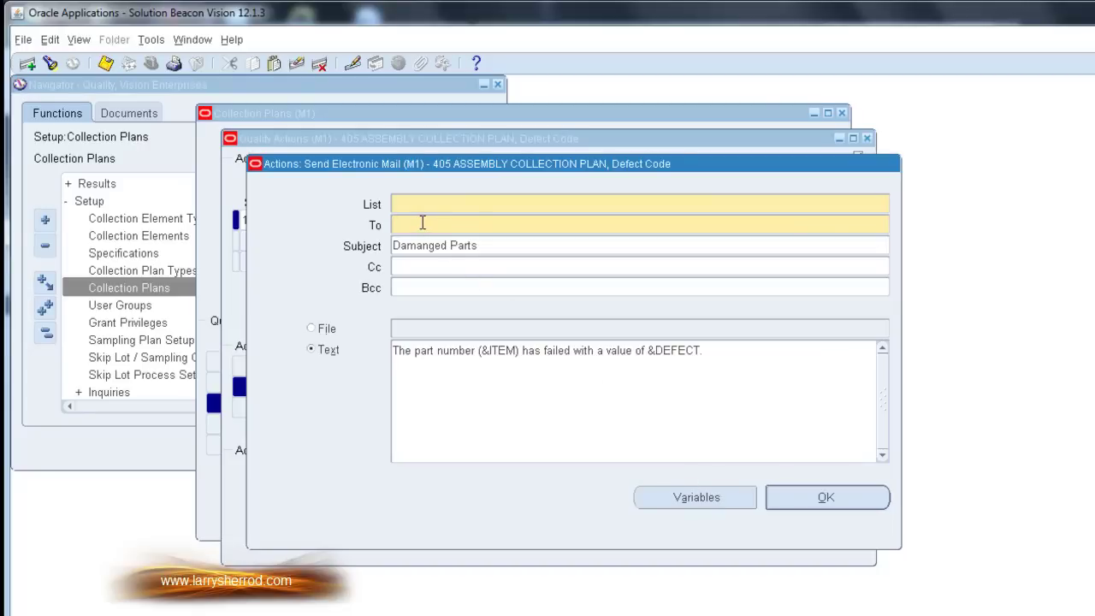
{"action": "type", "text": "you@acme.com"}
Map the email output variable token ITEM to the Item collection element.
{"action": "left_click", "coordinate": [741, 506]}
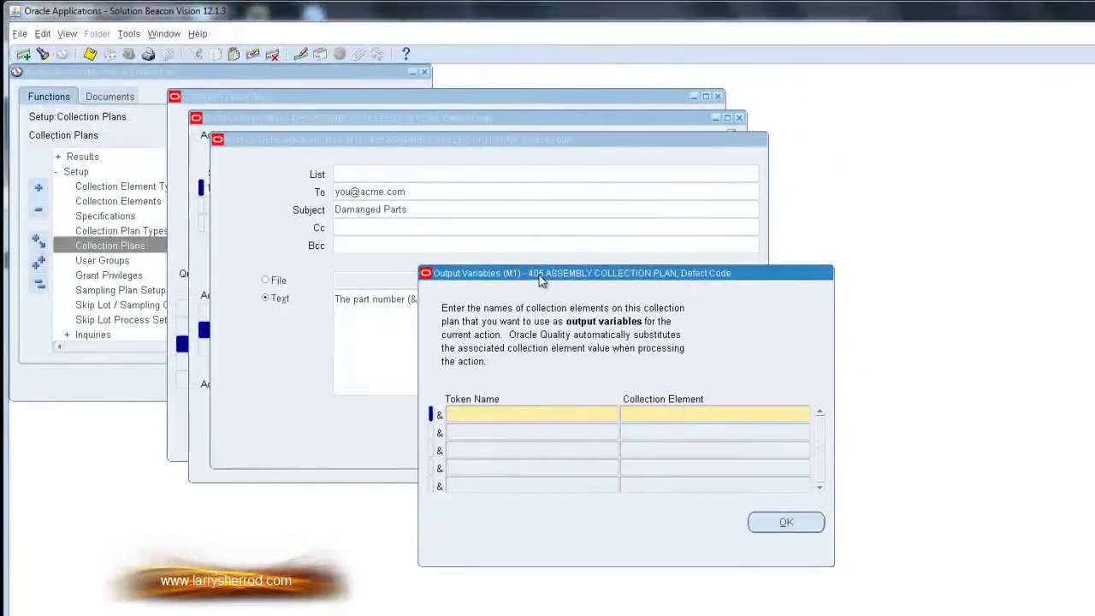
{"action": "left_click_drag", "start_coordinate": [541, 280], "coordinate": [759, 175]}
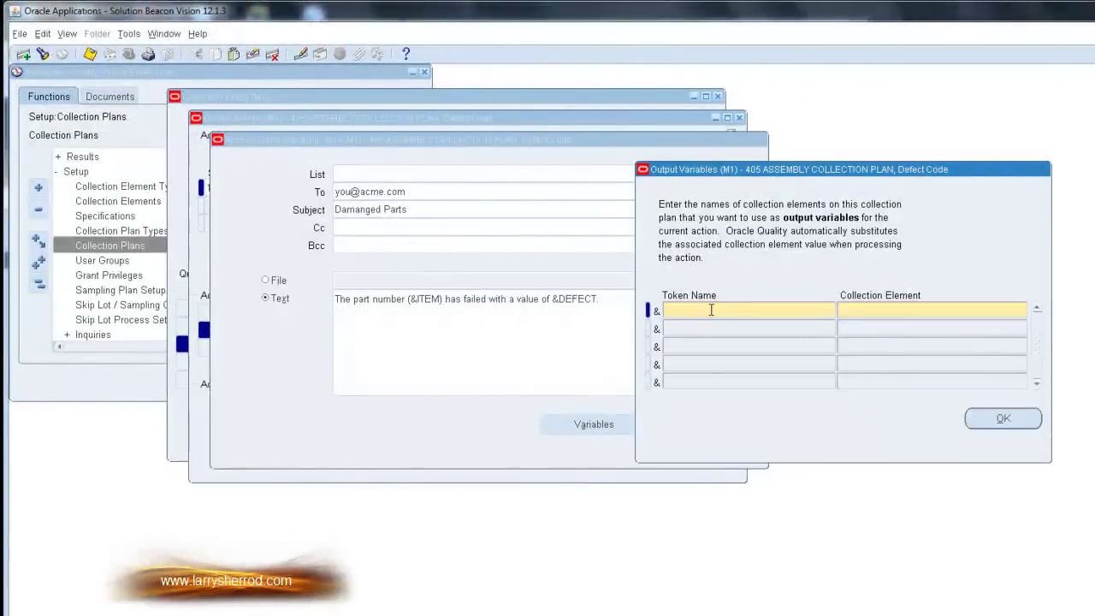
{"action": "type", "text": "ITEM"}
{"action": "key", "text": "Tab"}
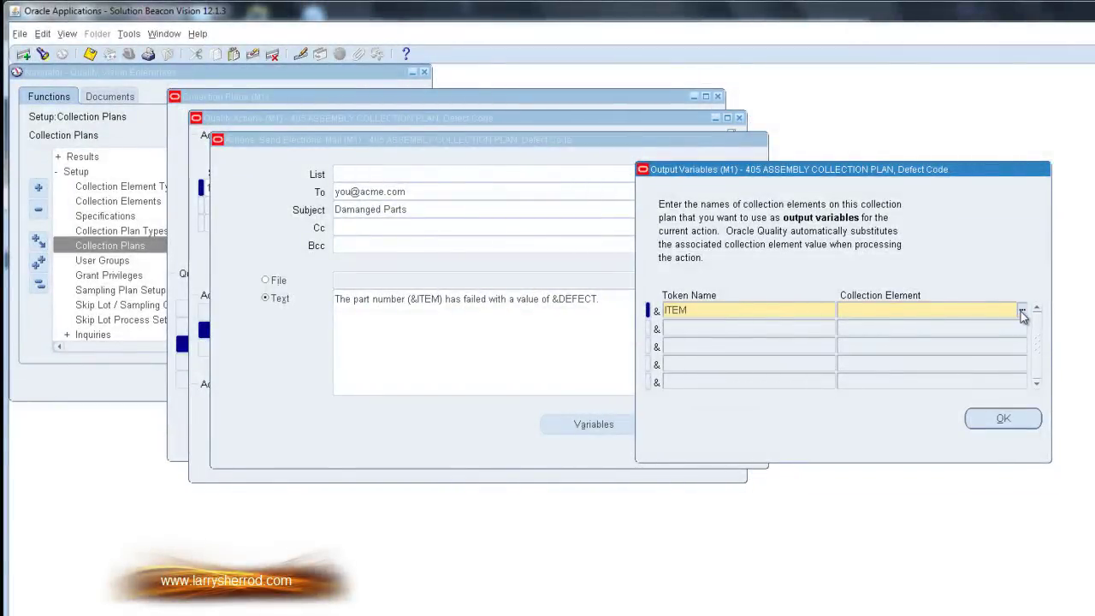
{"action": "left_click", "coordinate": [1022, 311]}
{"action": "left_click", "coordinate": [889, 413]}
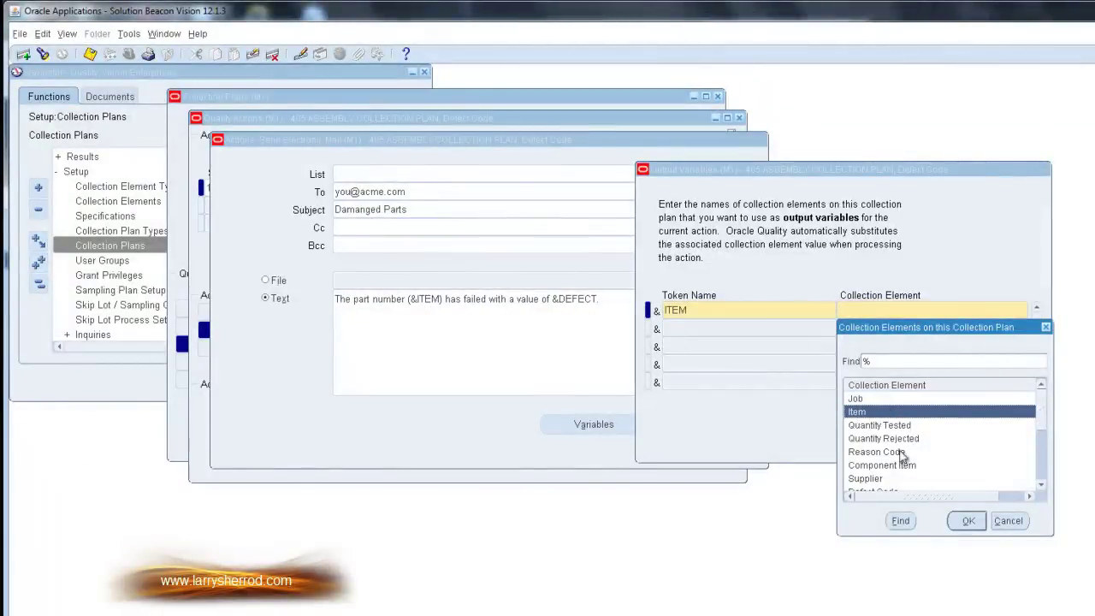
{"action": "left_click", "coordinate": [968, 520]}
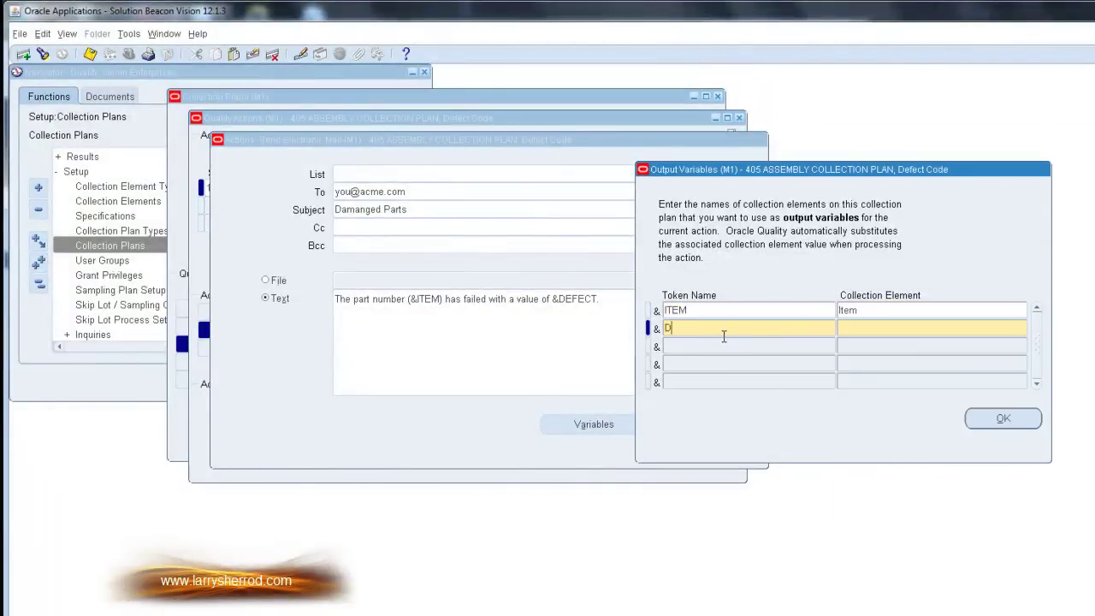
Map the token DEFECT to the Defect Code element and accept the variables.
{"action": "type", "text": "DEFECT"}
{"action": "left_click", "coordinate": [892, 329]}
{"action": "left_click", "coordinate": [1021, 330]}
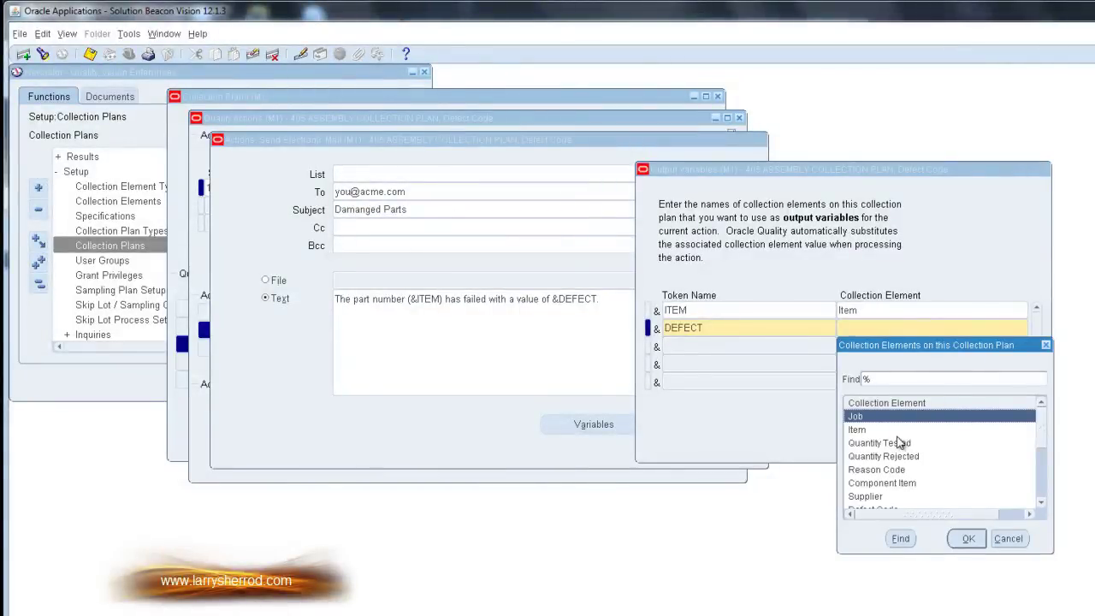
{"action": "left_click_drag", "start_coordinate": [1043, 439], "coordinate": [1040, 469]}
{"action": "left_click", "coordinate": [906, 443]}
{"action": "left_click", "coordinate": [965, 539]}
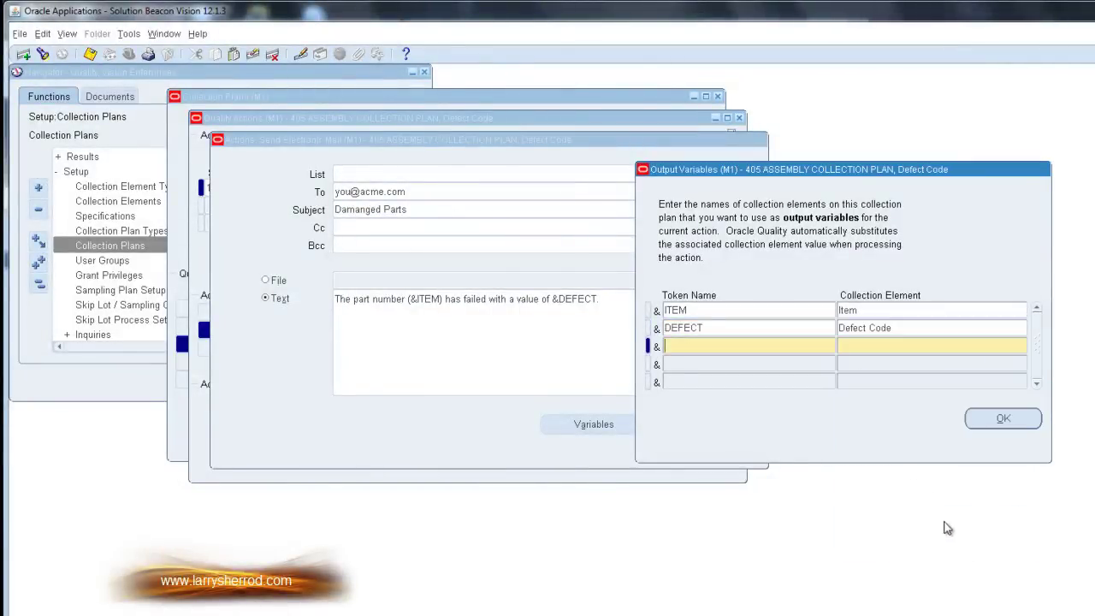
{"action": "left_click", "coordinate": [992, 428]}
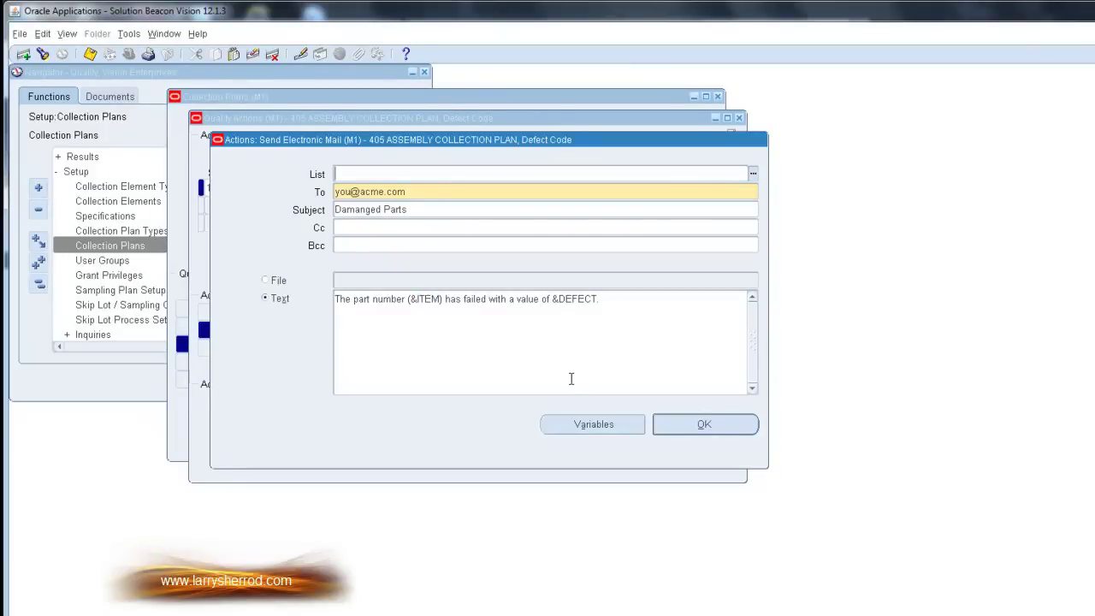
Save the email action, close Quality Actions, and return to the 405 Assembly plan header.
{"action": "left_click_drag", "start_coordinate": [394, 142], "coordinate": [728, 214]}
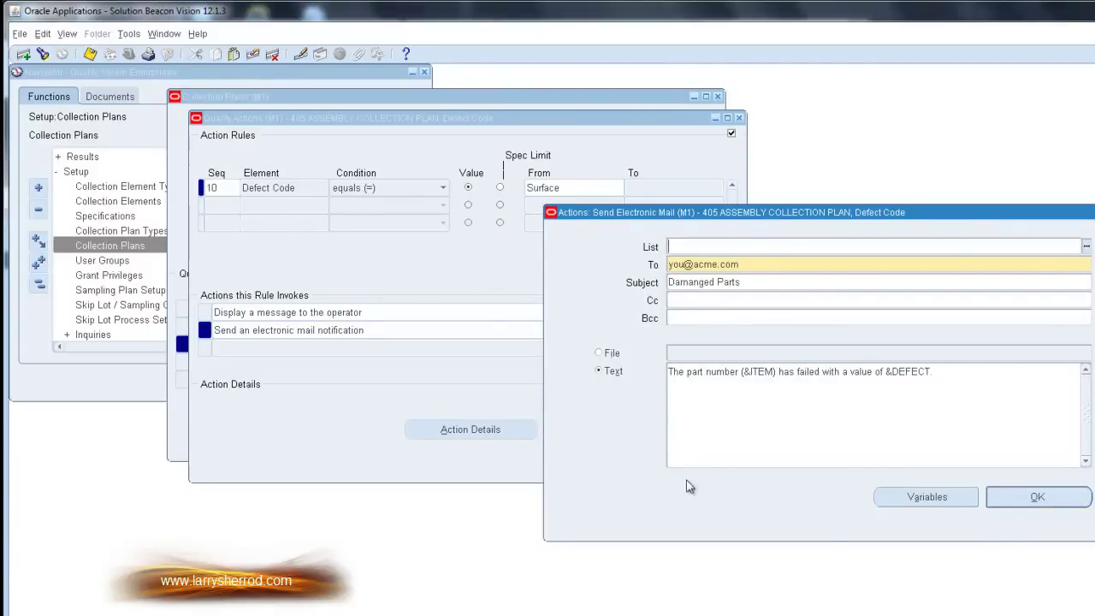
{"action": "left_click", "coordinate": [1037, 503]}
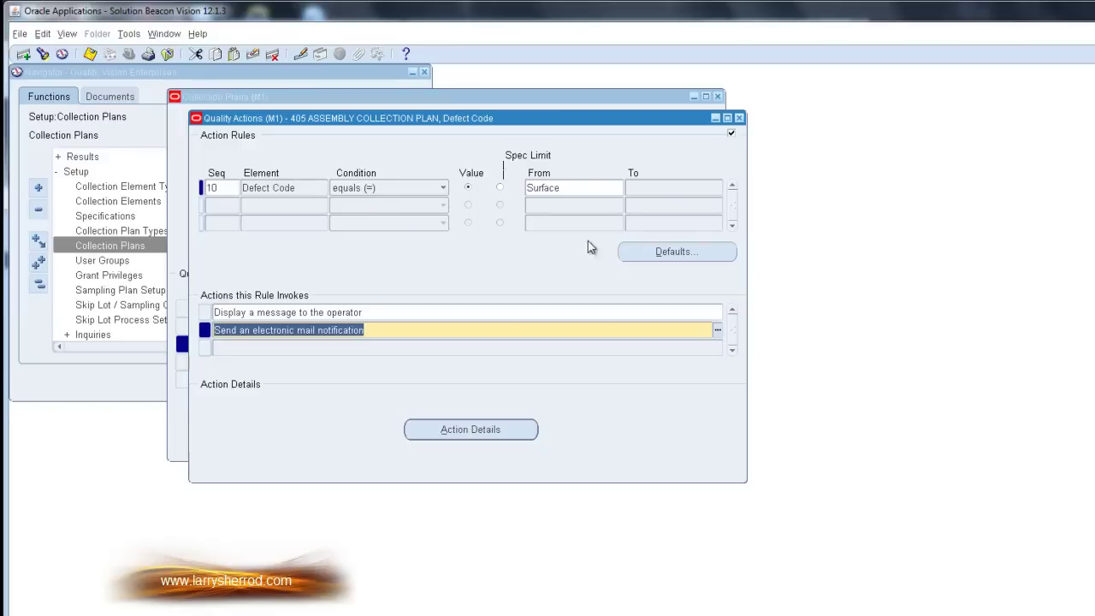
{"action": "left_click", "coordinate": [739, 118]}
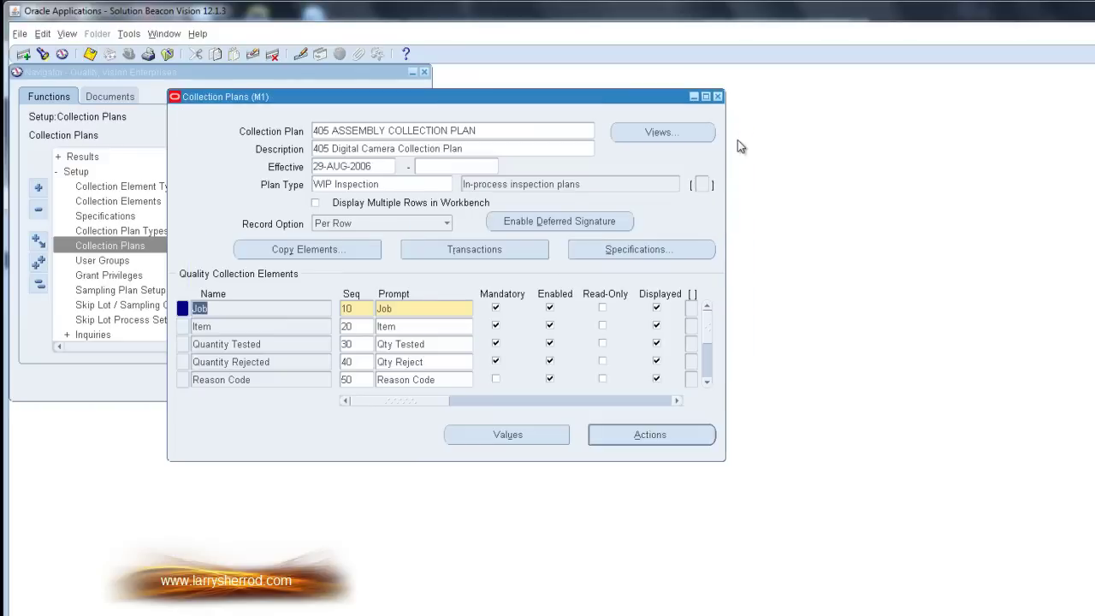
{"action": "left_click", "coordinate": [485, 131]}
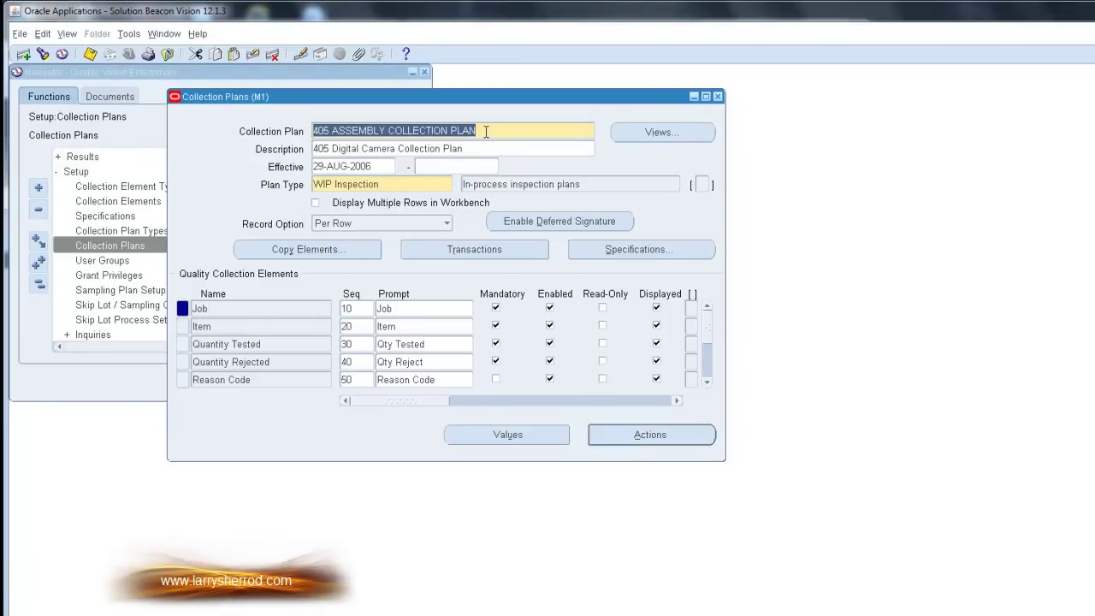
Close the Collection Plans window and expand Results > Entry in the Navigator.
{"action": "left_click", "coordinate": [718, 97]}
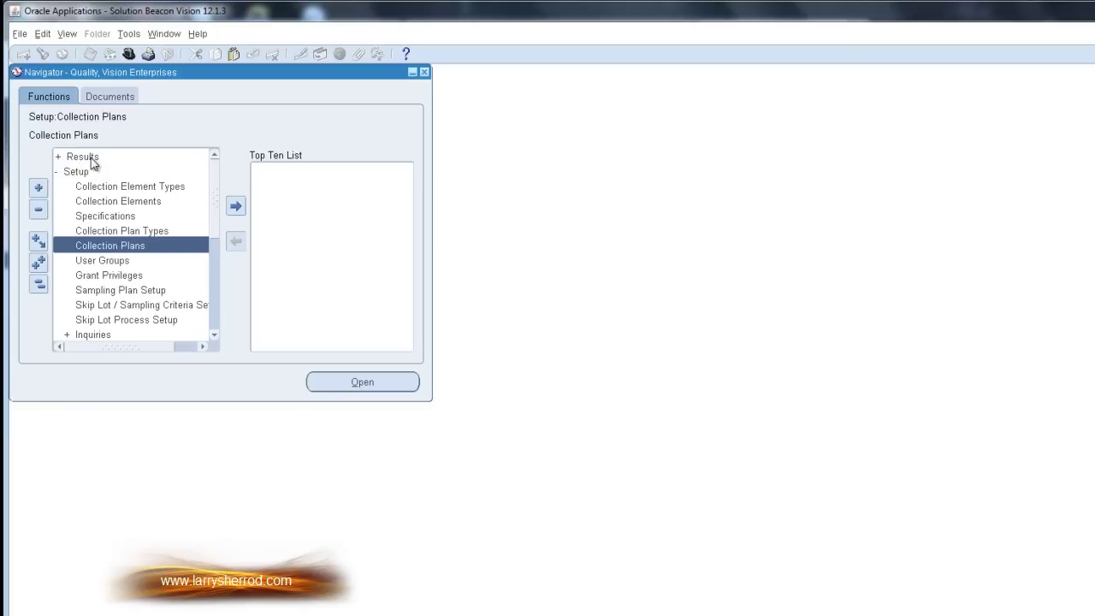
{"action": "double_click", "coordinate": [86, 157]}
{"action": "double_click", "coordinate": [89, 172]}
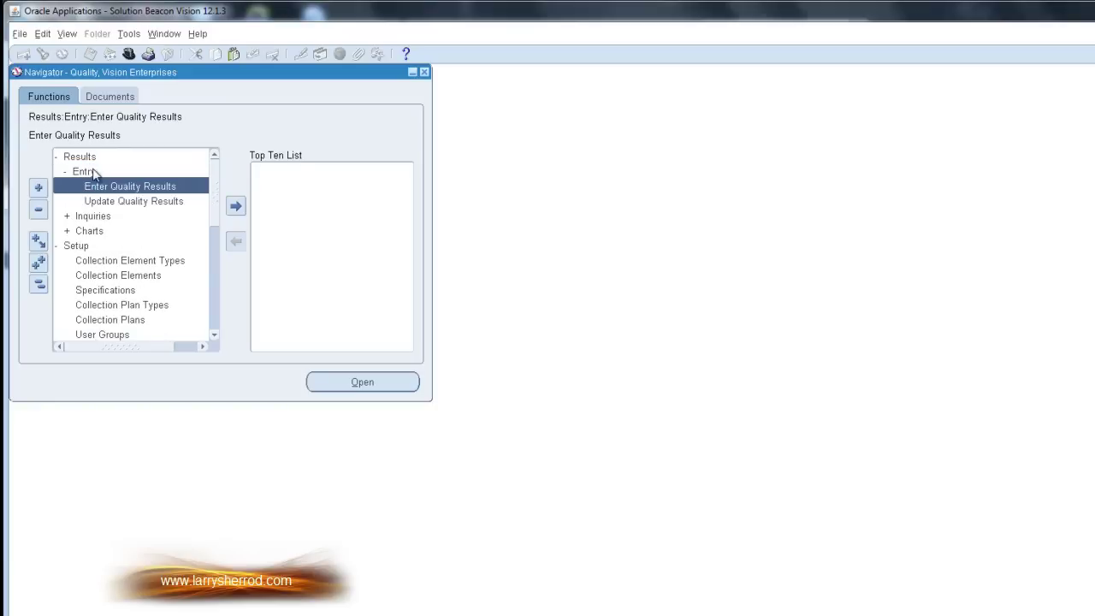
Open Enter Quality Results for 405 ASSEMBLY COLLECTION PLAN and choose job 60021.
{"action": "double_click", "coordinate": [101, 187]}
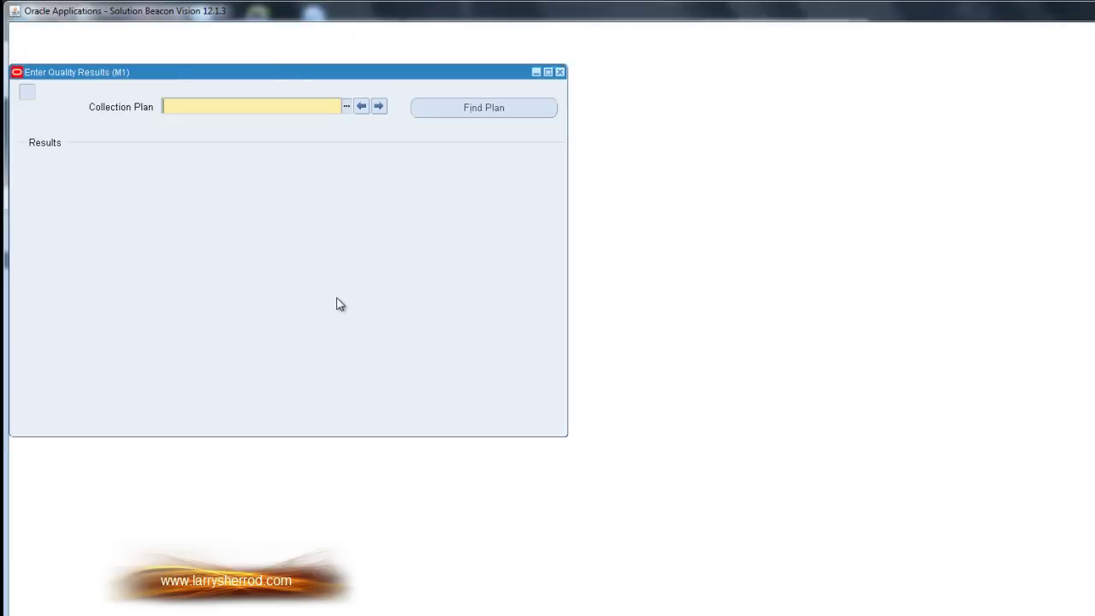
{"action": "left_click", "coordinate": [346, 106]}
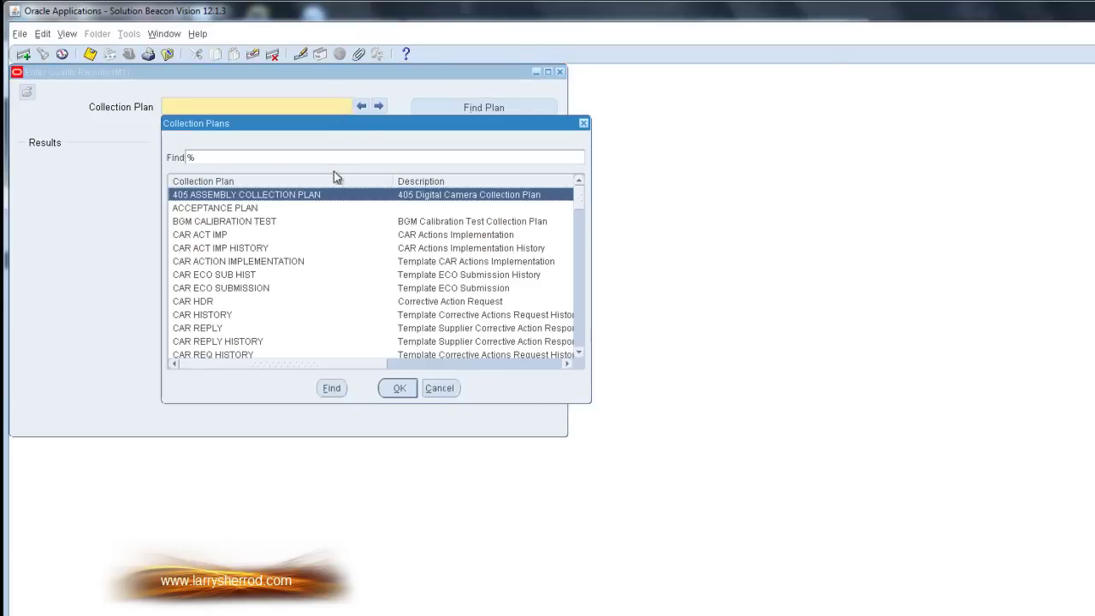
{"action": "left_click", "coordinate": [400, 387]}
{"action": "type", "text": "6"}
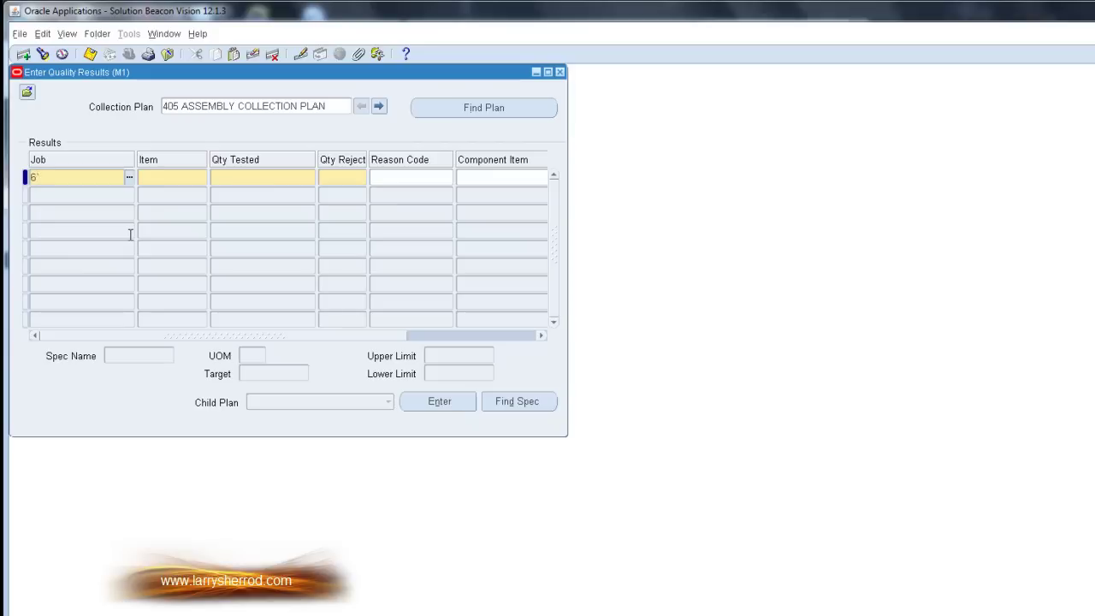
{"action": "key", "text": "Tab"}
{"action": "left_click", "coordinate": [265, 460]}
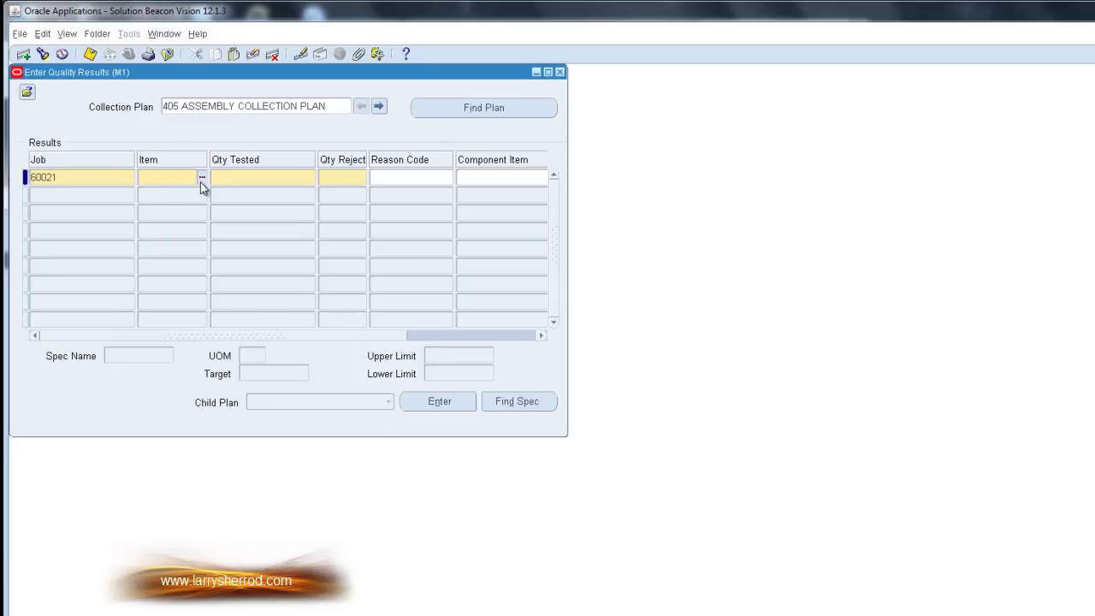
{"action": "type", "text": "6"}
Enter item 678910, 10 tested and 1 rejected, and pick reason code Customer.
{"action": "left_click", "coordinate": [201, 182]}
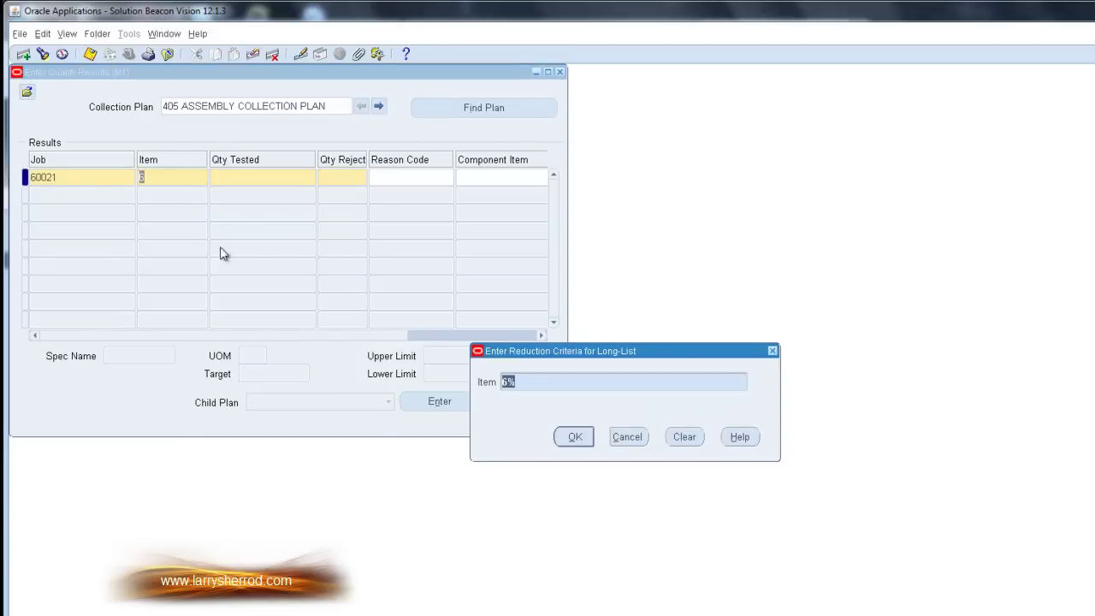
{"action": "left_click", "coordinate": [560, 436]}
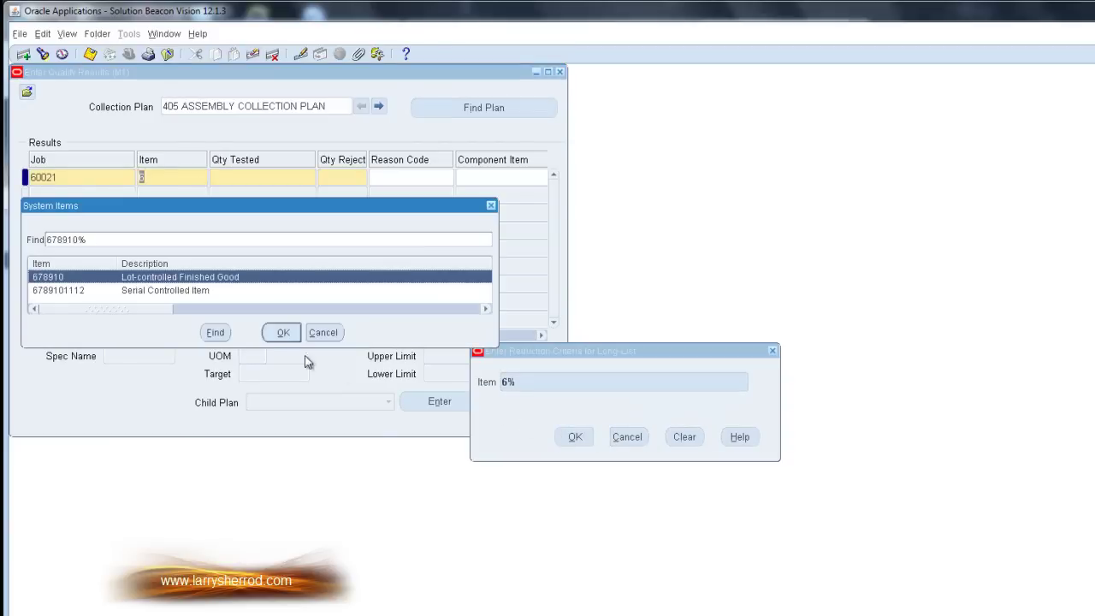
{"action": "left_click", "coordinate": [273, 338]}
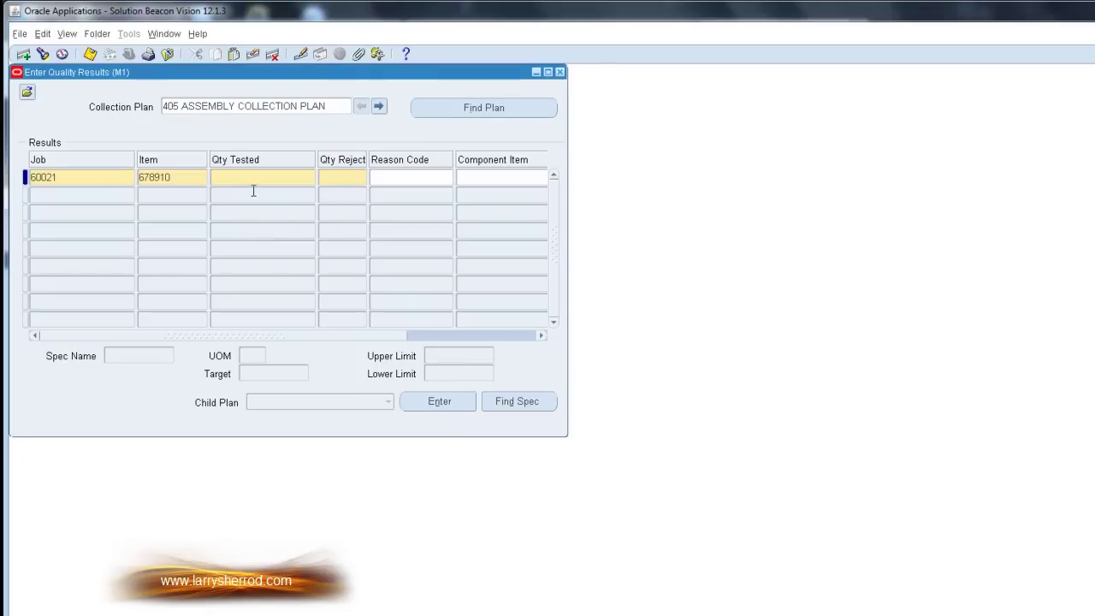
{"action": "type", "text": "1"}
{"action": "key", "text": "Tab"}
{"action": "type", "text": "1"}
{"action": "key", "text": "Tab"}
{"action": "left_click", "coordinate": [447, 177]}
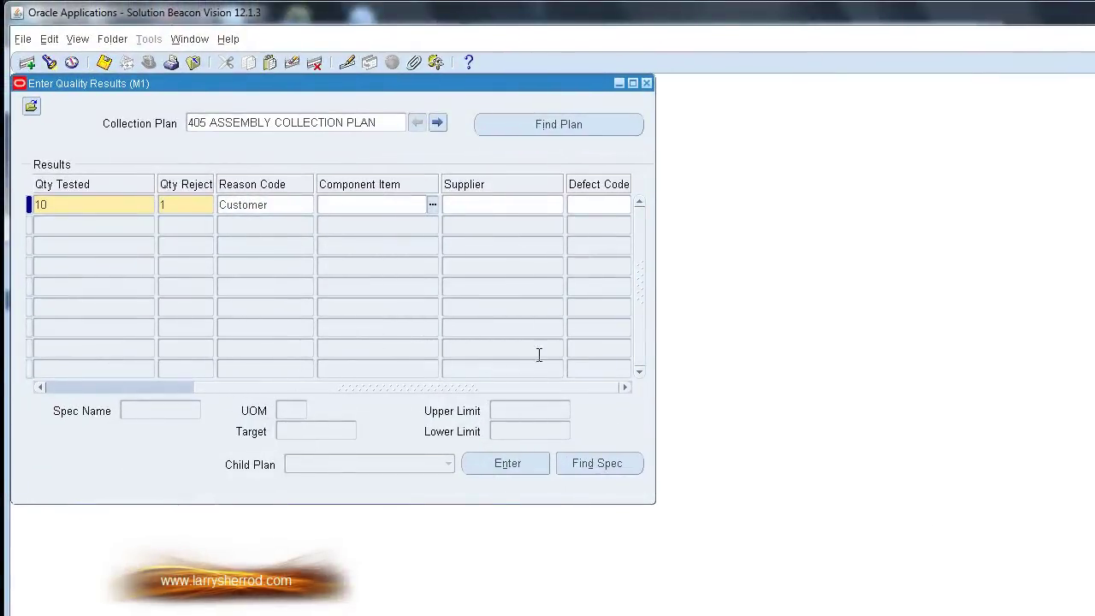
Set the defect code to Surface and acknowledge the damaged-component caution message.
{"action": "left_click", "coordinate": [608, 214]}
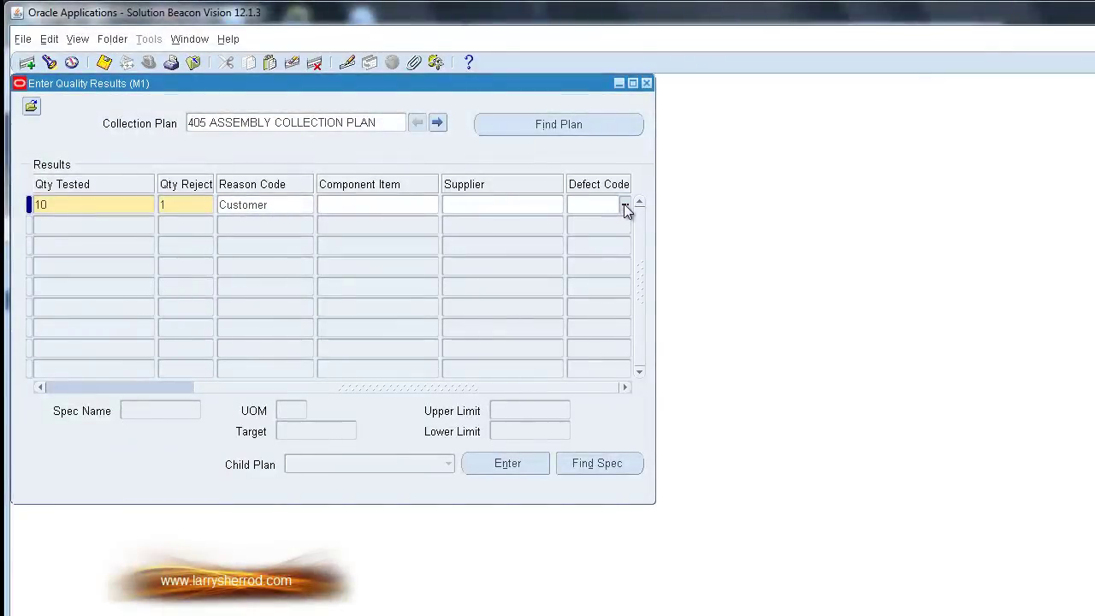
{"action": "left_click", "coordinate": [624, 205]}
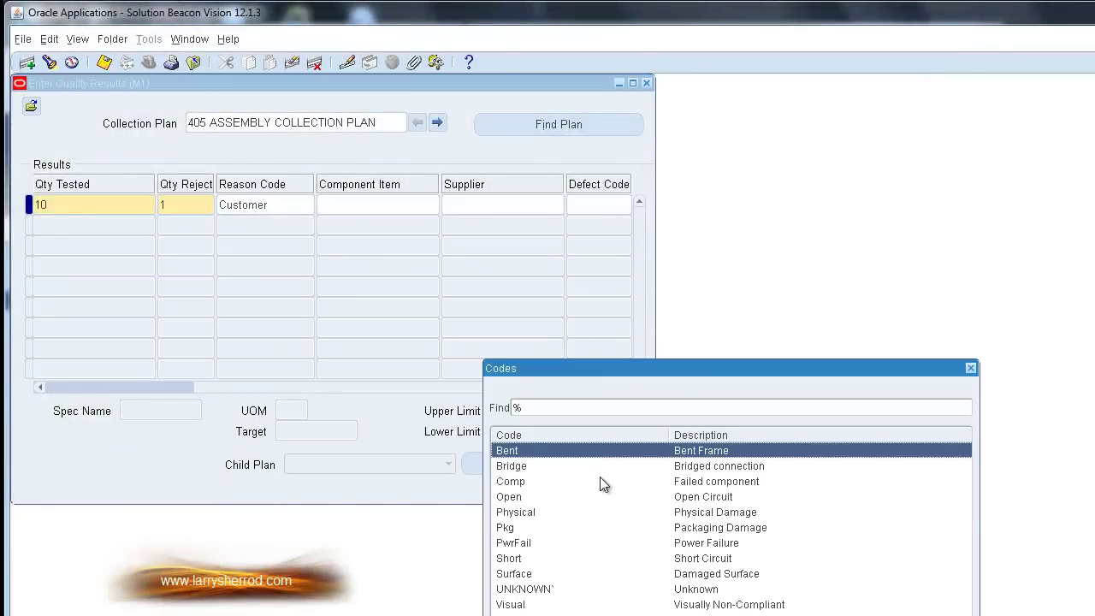
{"action": "double_click", "coordinate": [539, 574]}
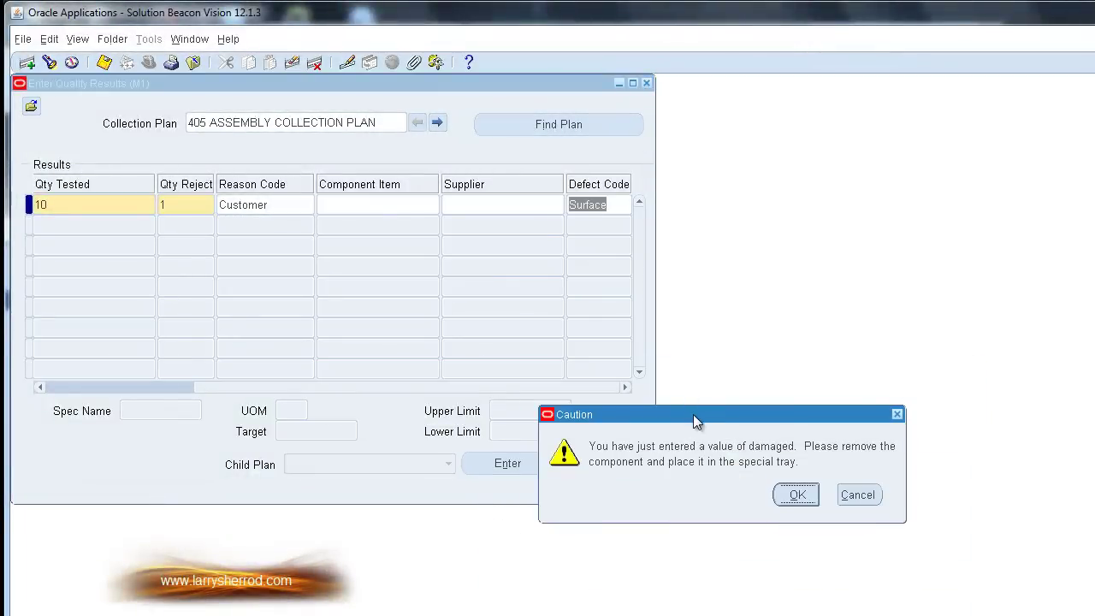
{"action": "left_click_drag", "start_coordinate": [693, 416], "coordinate": [722, 239]}
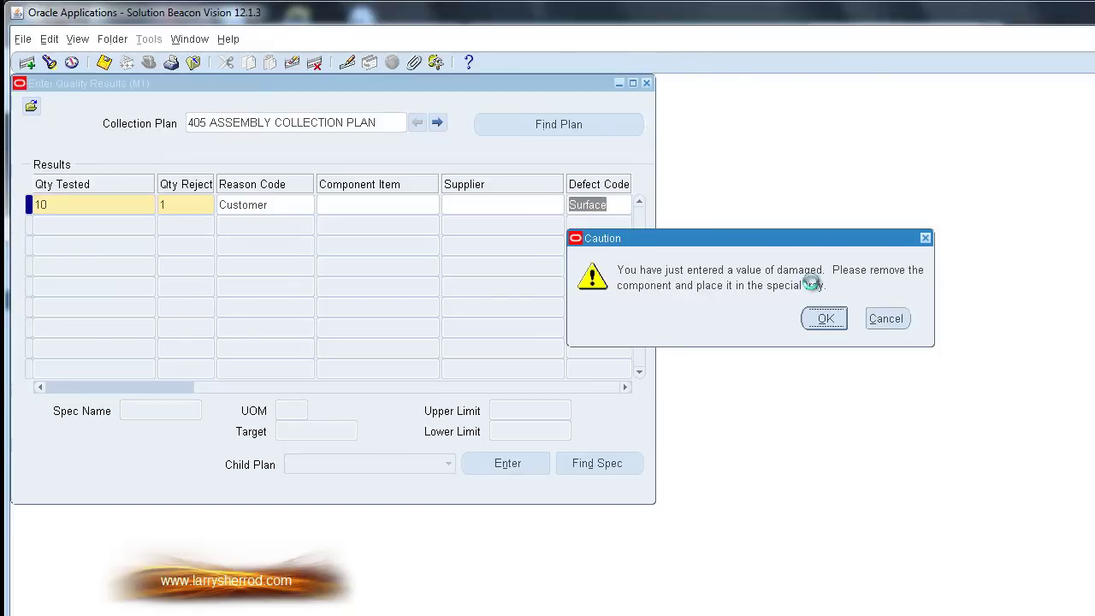
{"action": "left_click", "coordinate": [825, 319]}
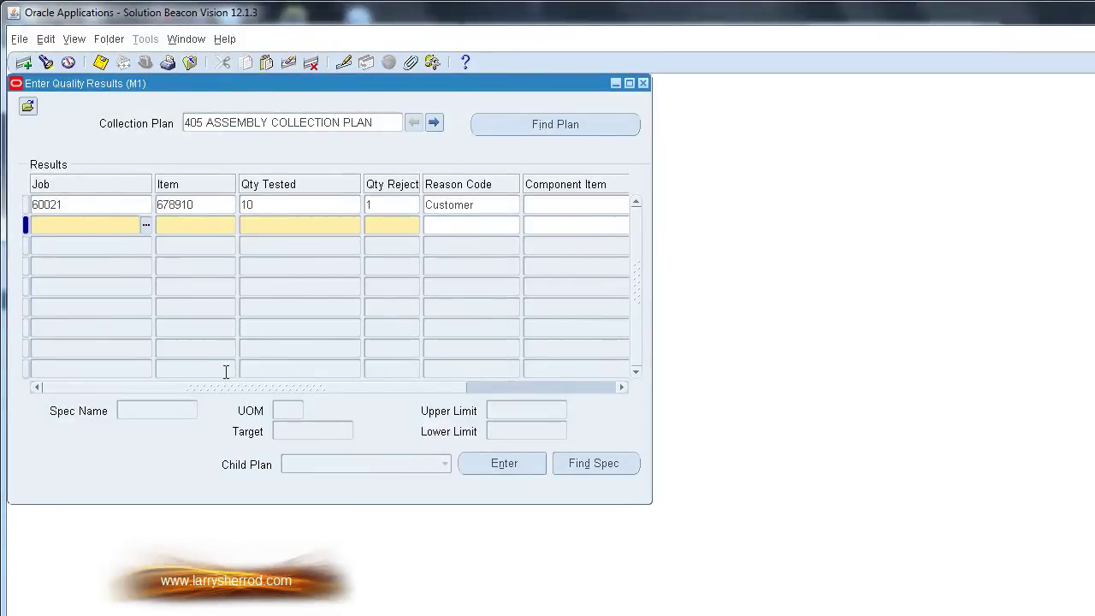
Query the saved job 60021 result and widen the window to show Supplier and Defect Code Surface.
{"action": "left_click", "coordinate": [101, 65]}
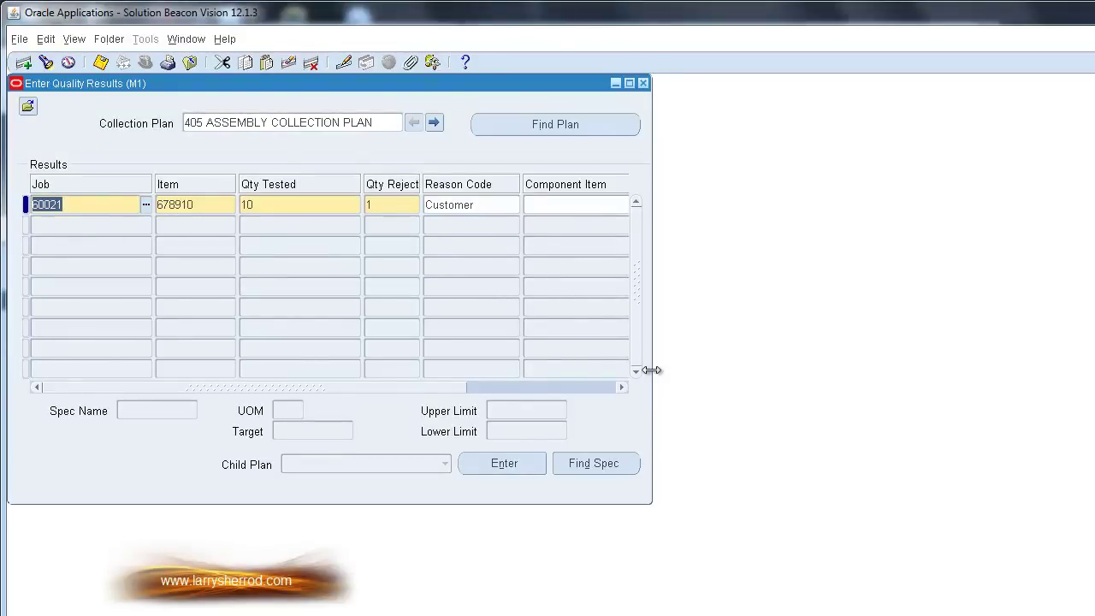
{"action": "left_click_drag", "start_coordinate": [656, 374], "coordinate": [969, 421]}
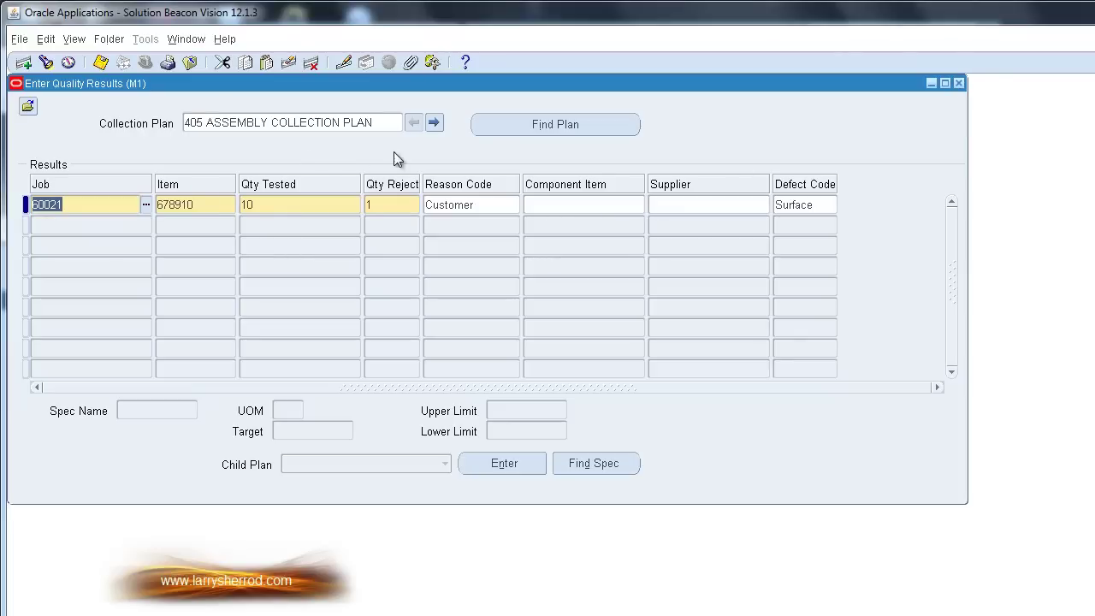
Open View Quality Results for 405 ASSEMBLY COLLECTION PLAN, widened to show Supplier and Defect Code.
{"action": "left_click", "coordinate": [960, 82]}
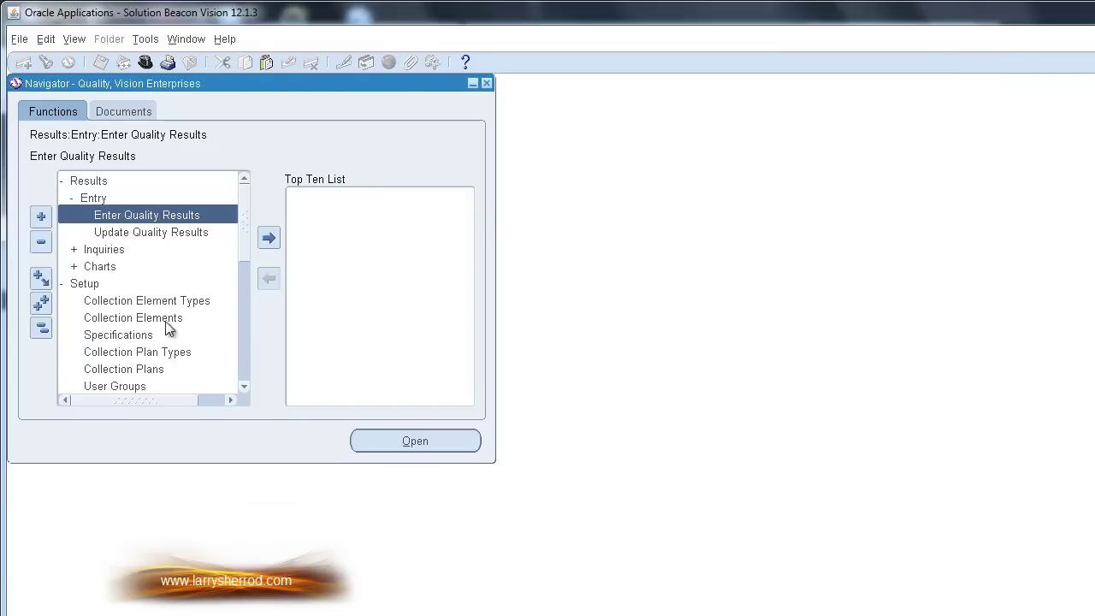
{"action": "double_click", "coordinate": [101, 250]}
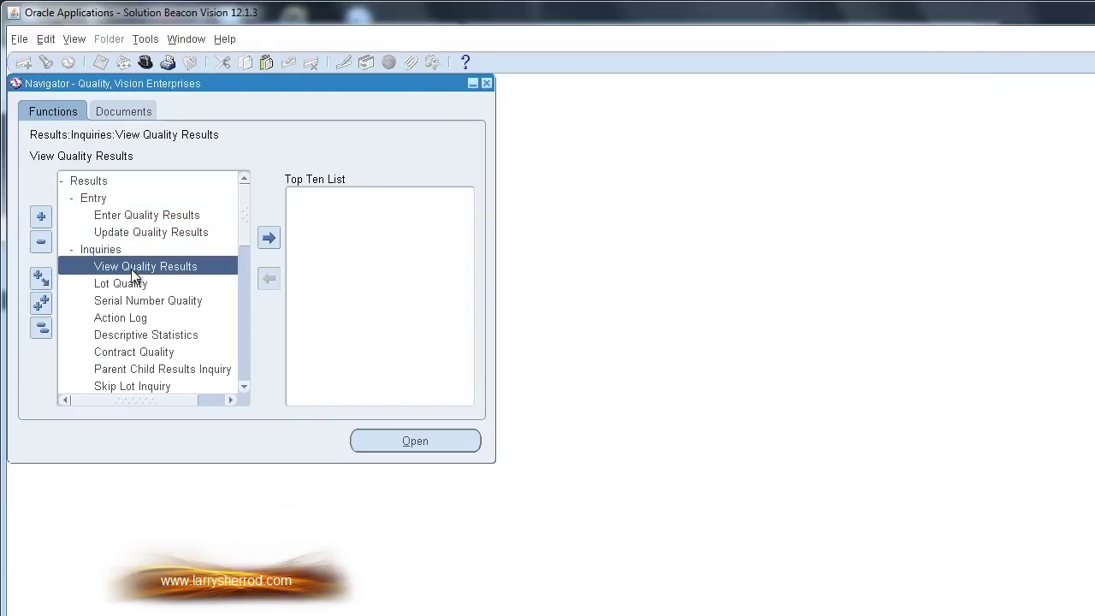
{"action": "double_click", "coordinate": [131, 269]}
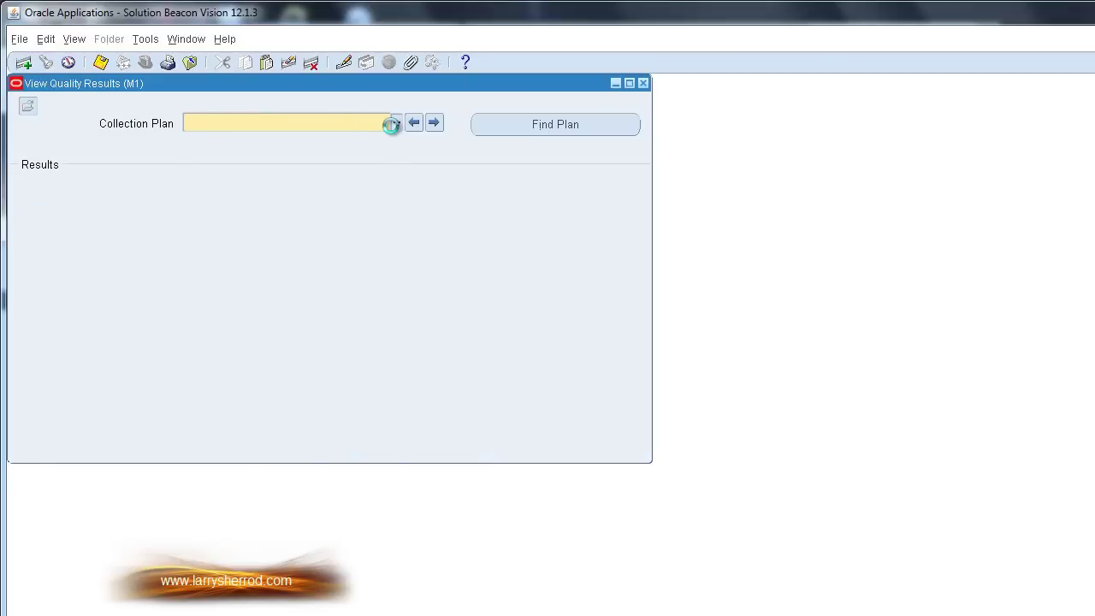
{"action": "left_click", "coordinate": [379, 449]}
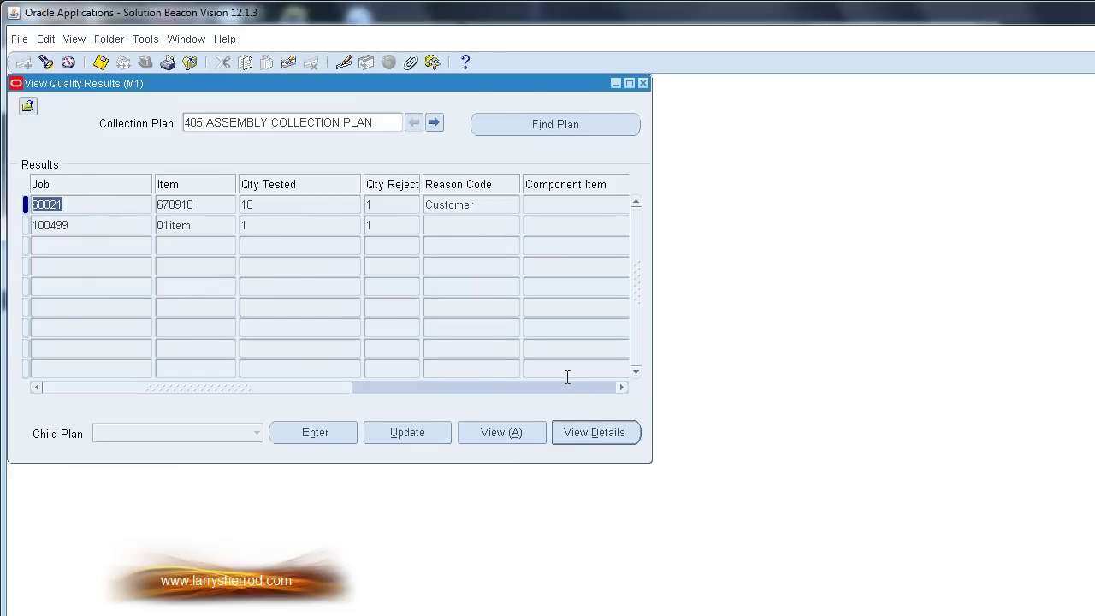
{"action": "left_click_drag", "start_coordinate": [651, 371], "coordinate": [1094, 420]}
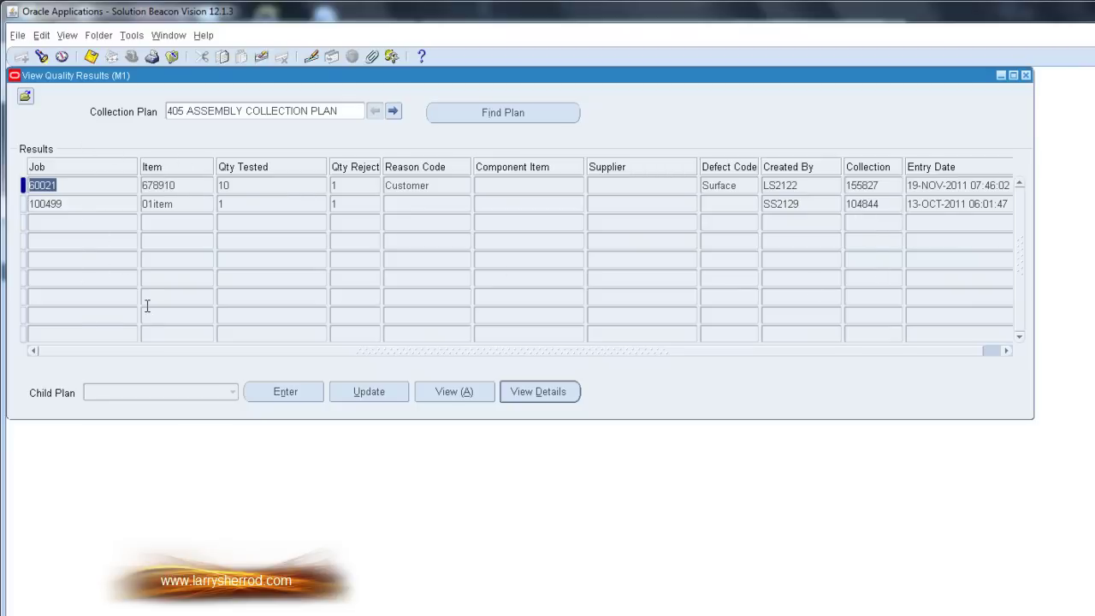
Start a results search using Defect Code as the collection element.
{"action": "left_click", "coordinate": [42, 57]}
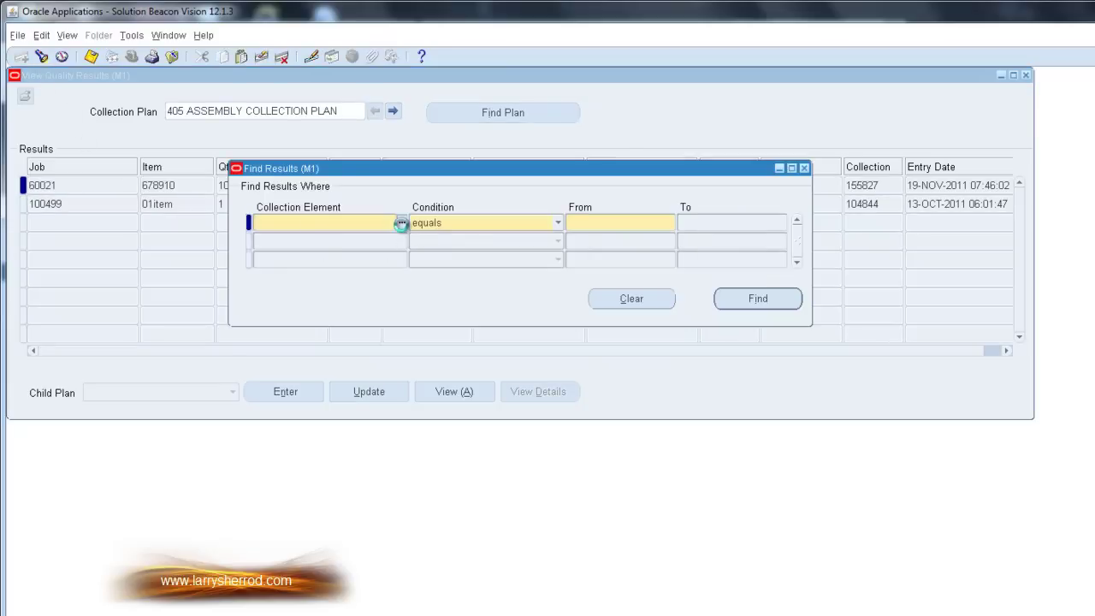
{"action": "left_click", "coordinate": [402, 225]}
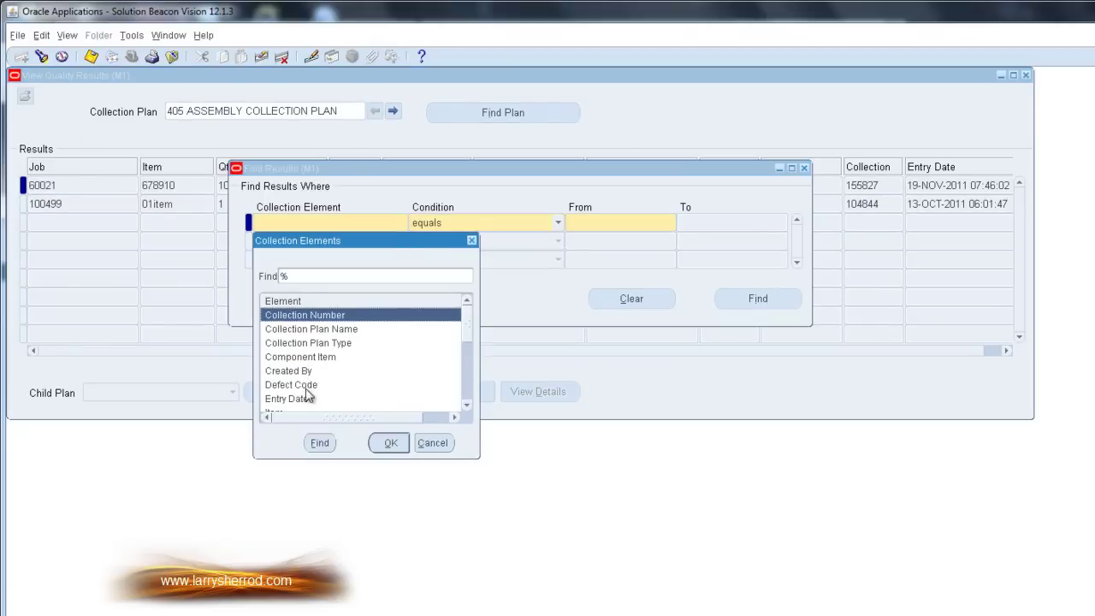
{"action": "left_click", "coordinate": [308, 385]}
{"action": "left_click", "coordinate": [387, 442]}
Filter on Defect Code value Surface, leaving only job 60021, and move the window aside.
{"action": "left_click", "coordinate": [612, 226]}
{"action": "left_click", "coordinate": [669, 225]}
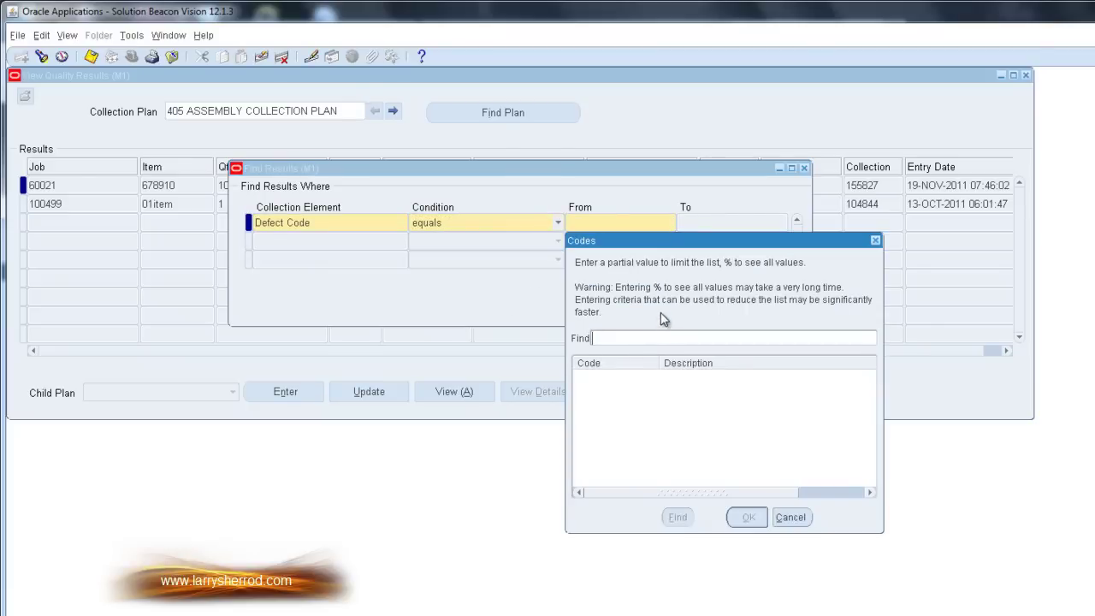
{"action": "type", "text": "%"}
{"action": "left_click", "coordinate": [679, 519]}
{"action": "left_click", "coordinate": [622, 427]}
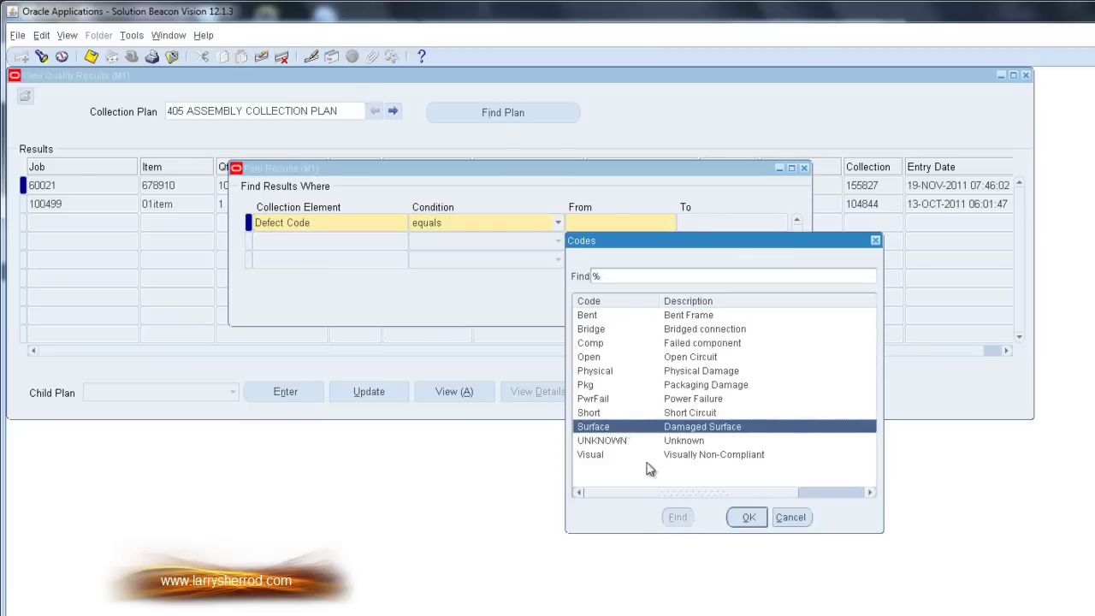
{"action": "left_click", "coordinate": [747, 519]}
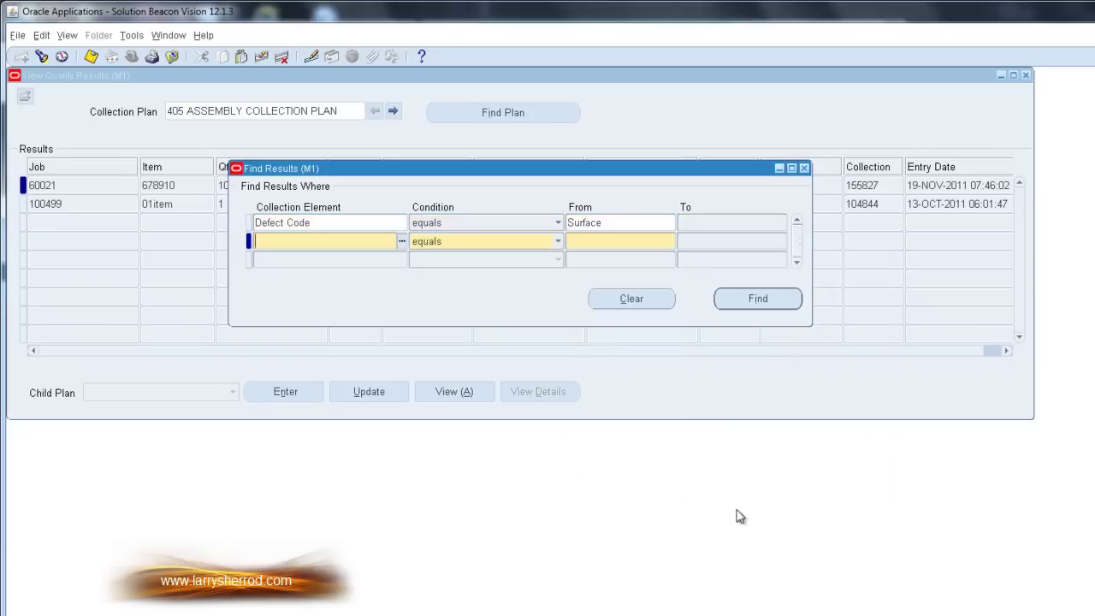
{"action": "left_click", "coordinate": [743, 300]}
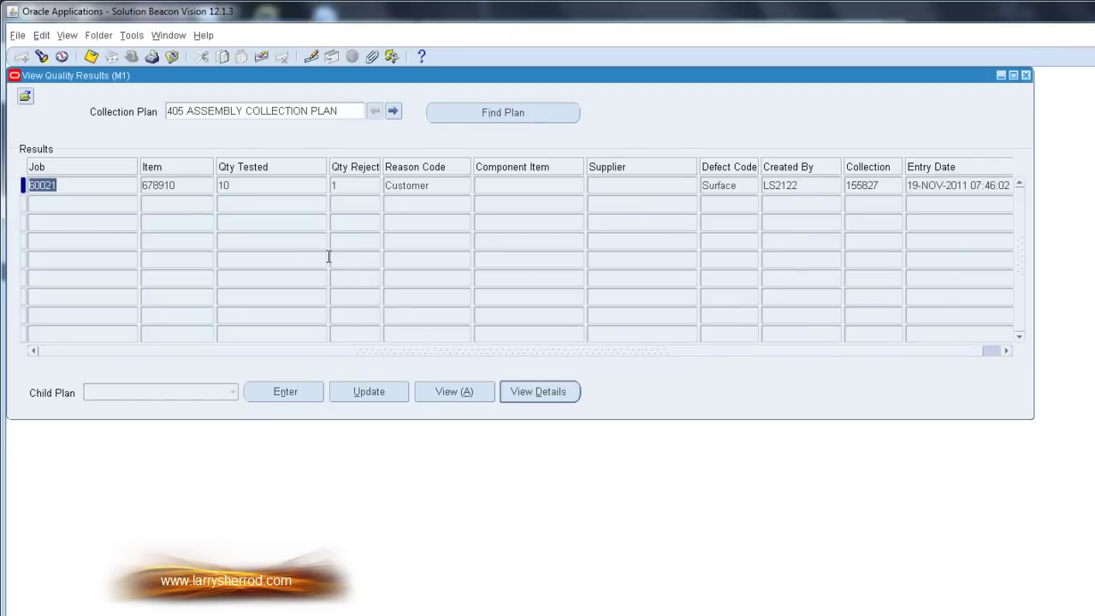
{"action": "left_click_drag", "start_coordinate": [347, 81], "coordinate": [519, 176]}
{"action": "left_click", "coordinate": [341, 103]}
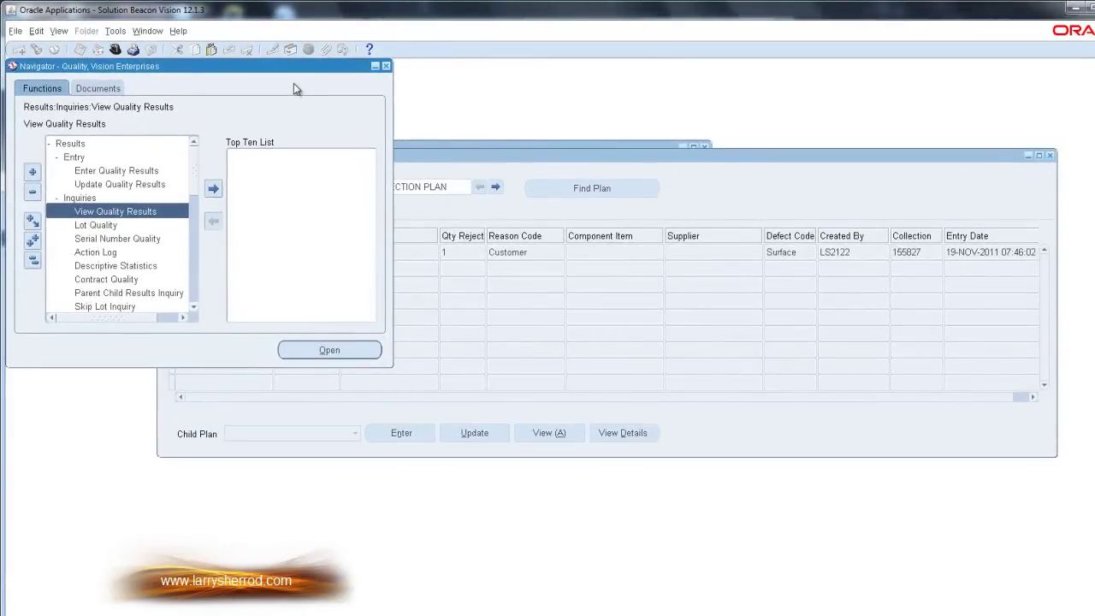
{"action": "left_click", "coordinate": [34, 260]}
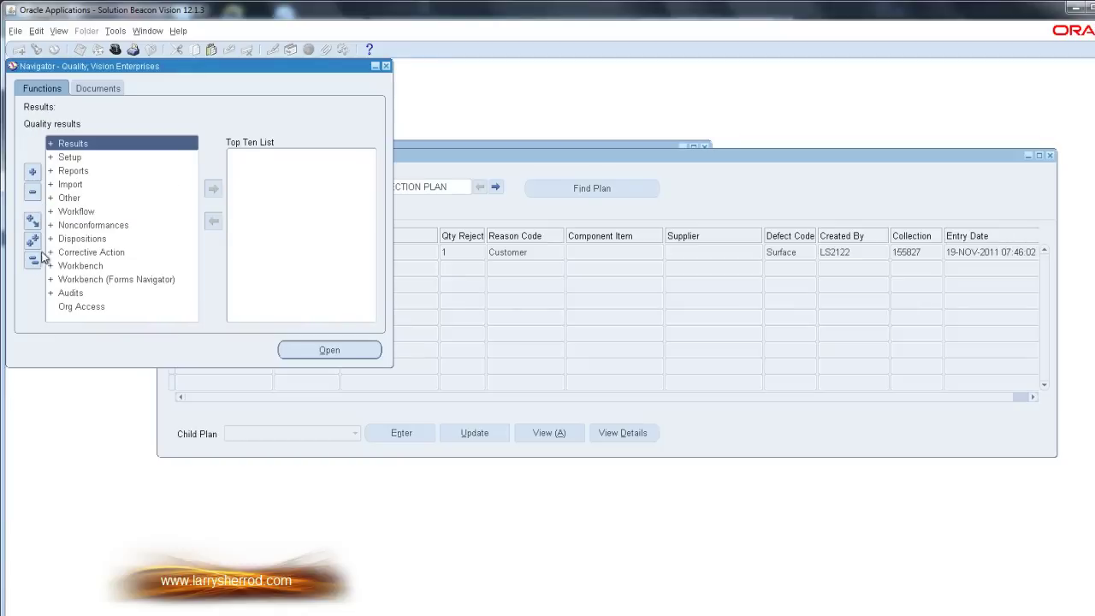
{"action": "double_click", "coordinate": [68, 157]}
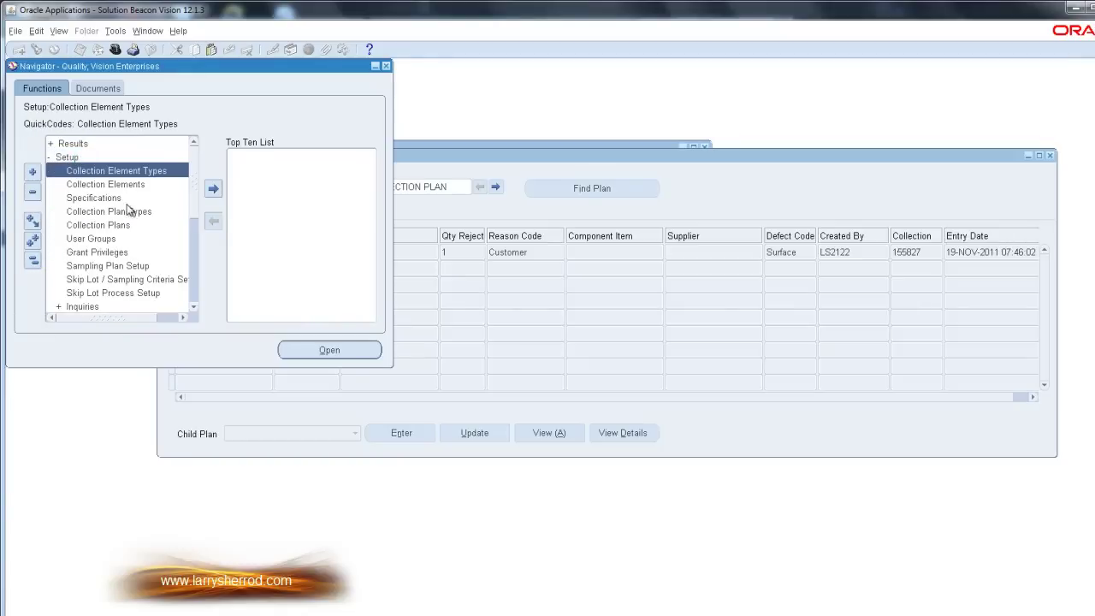
{"action": "left_click", "coordinate": [129, 187]}
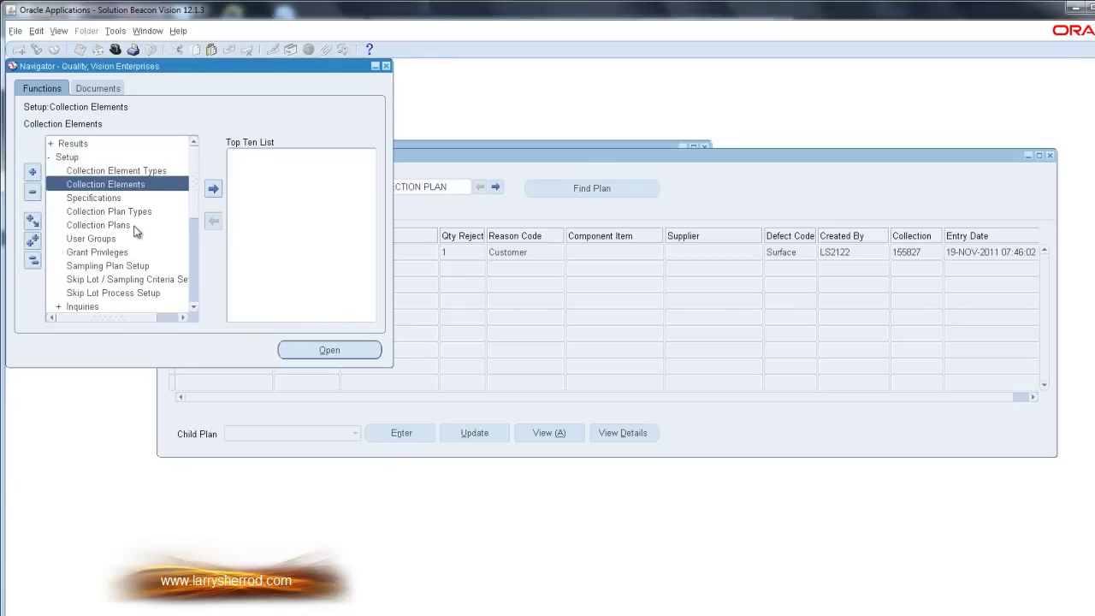
{"action": "left_click", "coordinate": [134, 225]}
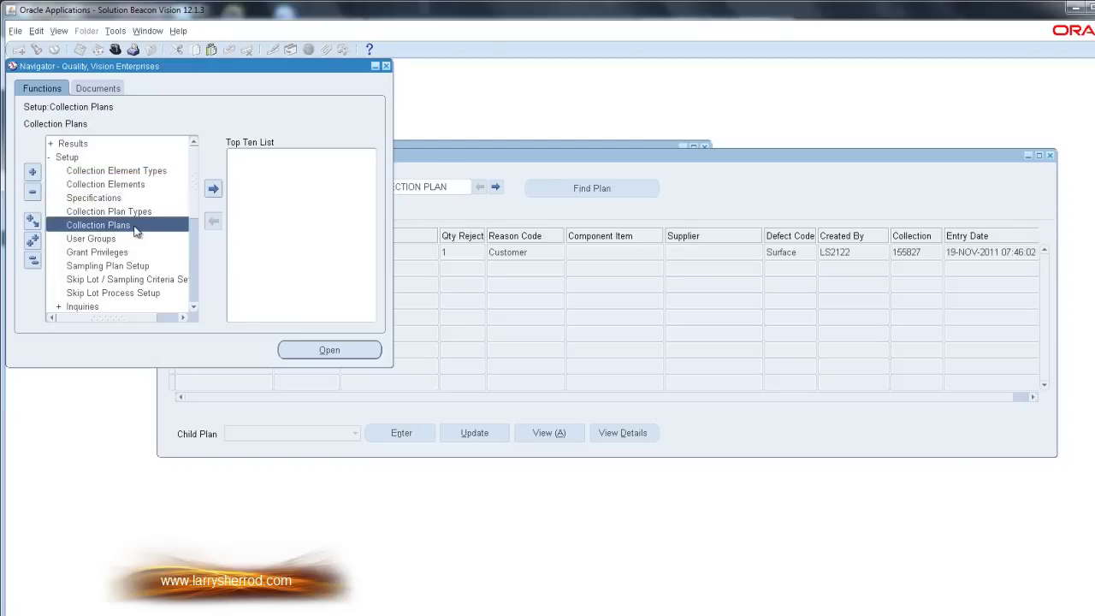
{"action": "left_click", "coordinate": [104, 143]}
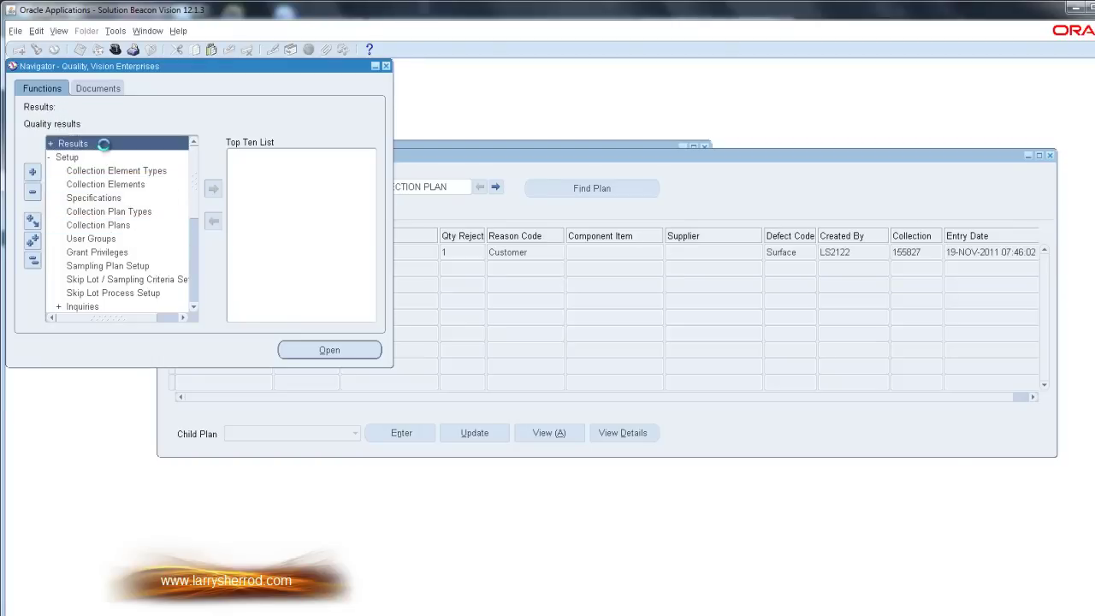
{"action": "double_click", "coordinate": [107, 156]}
{"action": "left_click", "coordinate": [115, 170]}
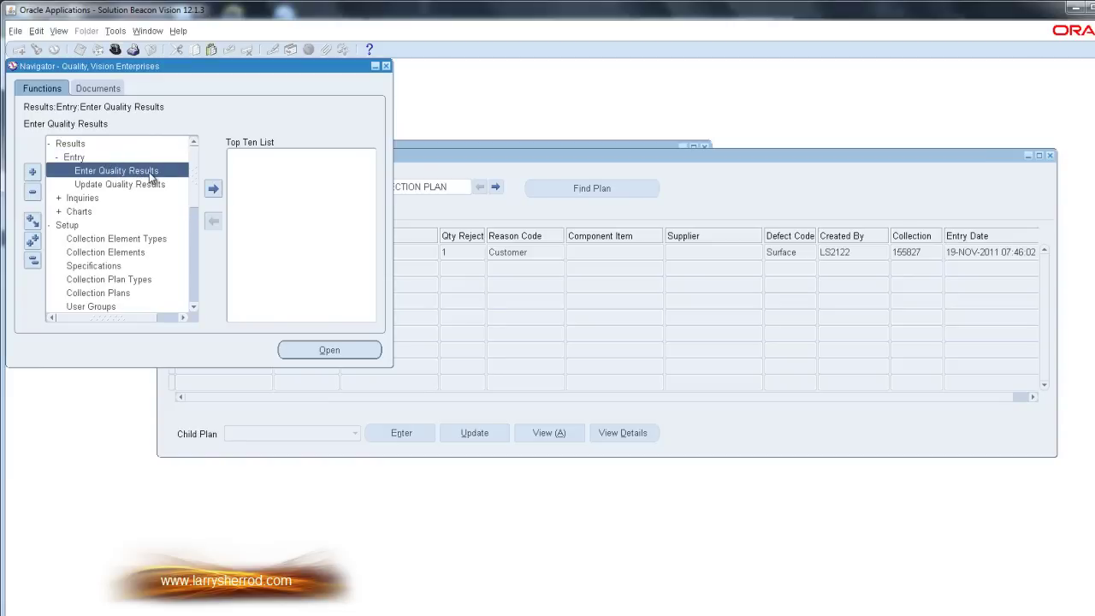
{"action": "double_click", "coordinate": [114, 199]}
{"action": "left_click", "coordinate": [115, 211]}
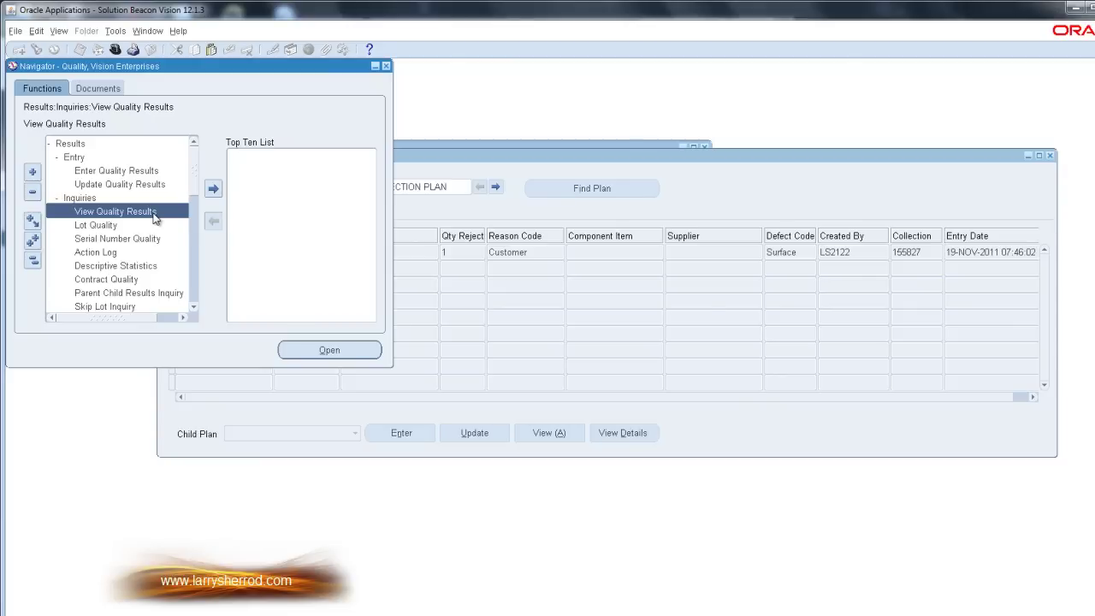
{"action": "left_click_drag", "start_coordinate": [192, 184], "coordinate": [190, 228]}
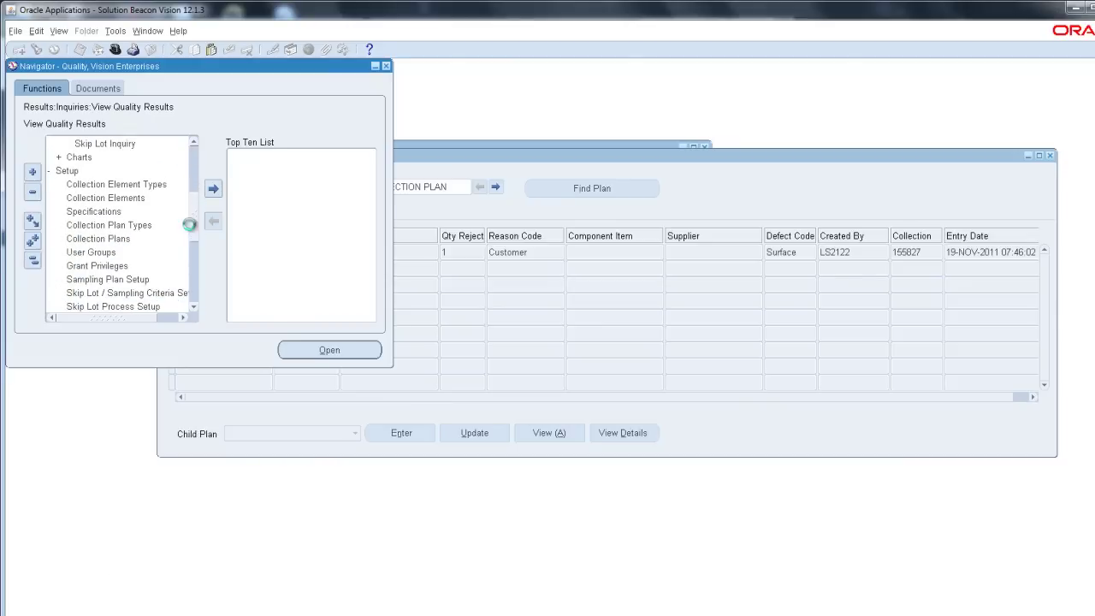
{"action": "left_click_drag", "start_coordinate": [190, 227], "coordinate": [191, 254]}
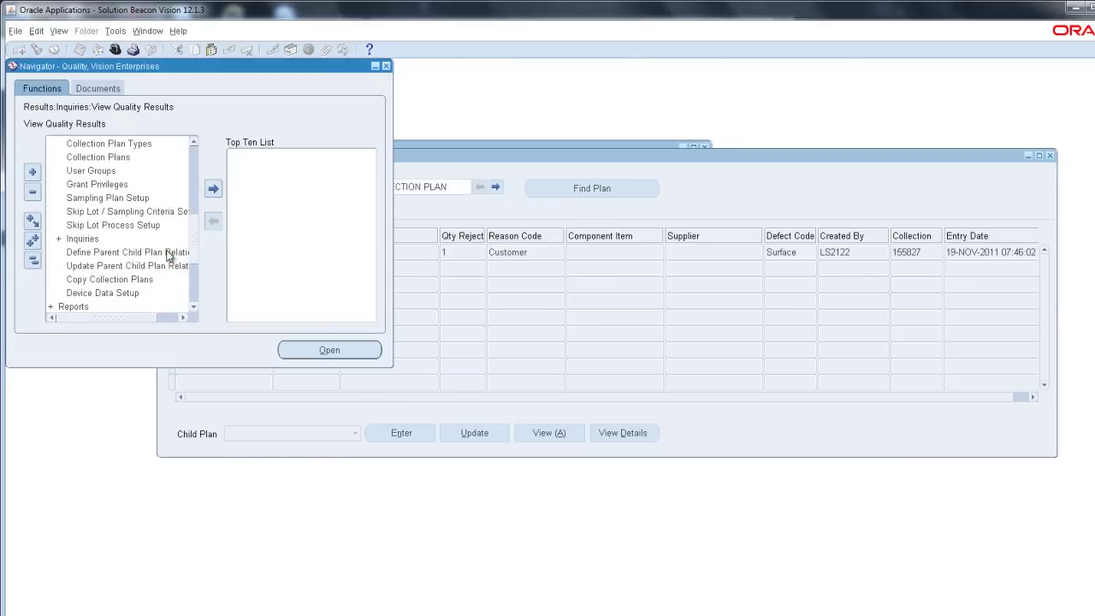
{"action": "left_click", "coordinate": [169, 253]}
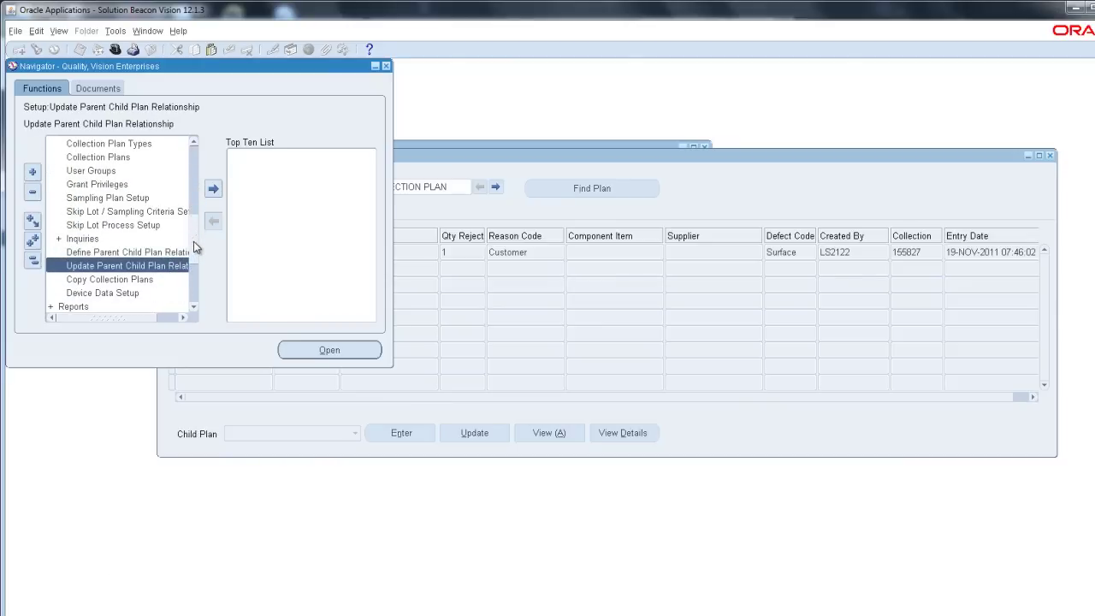
{"action": "left_click_drag", "start_coordinate": [194, 247], "coordinate": [196, 283]}
{"action": "left_click", "coordinate": [115, 267]}
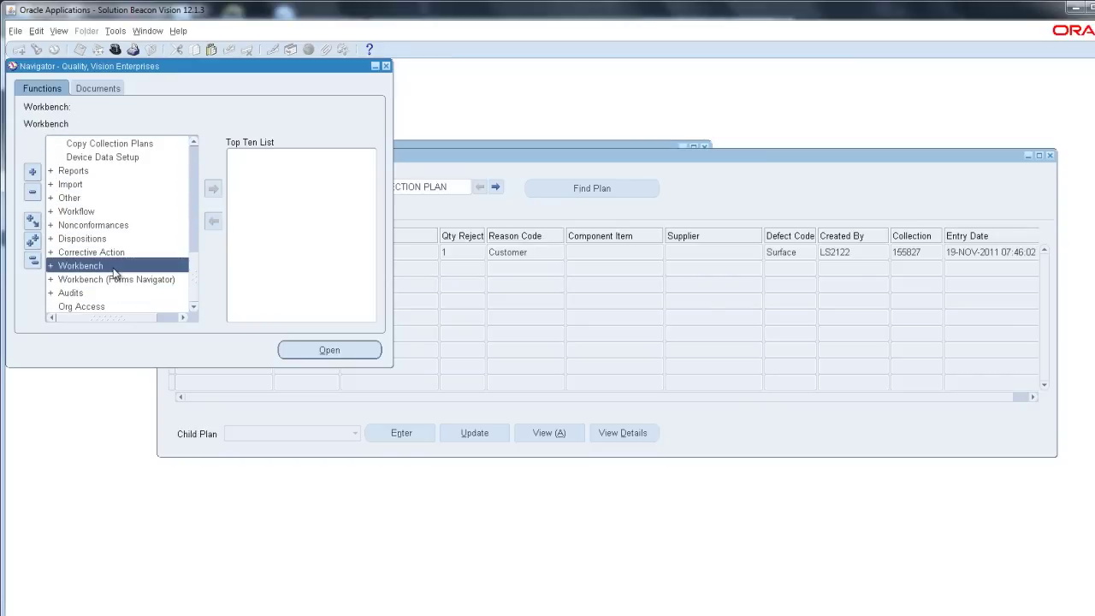